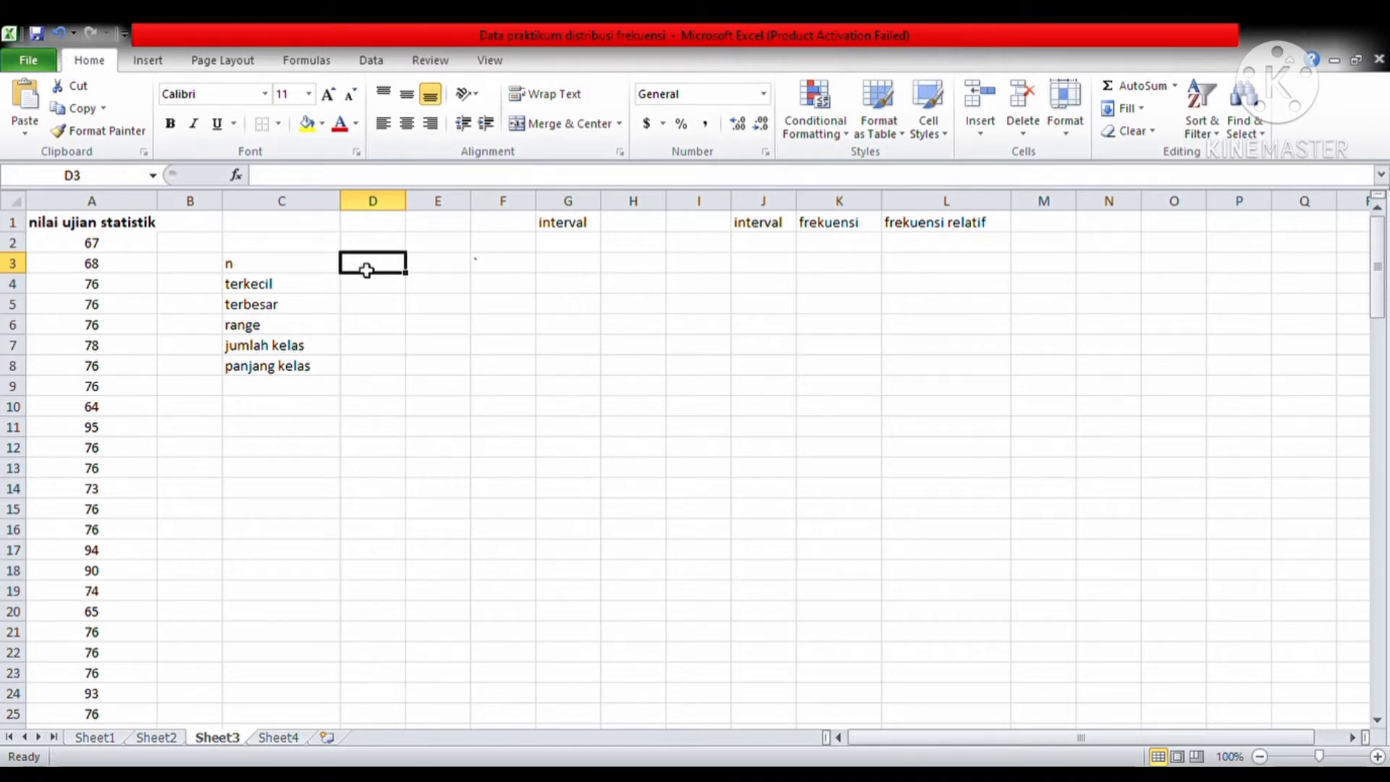
Calculate n in cell D3 by counting the exam scores in A2:A121 with the COUNTA function
type("=")
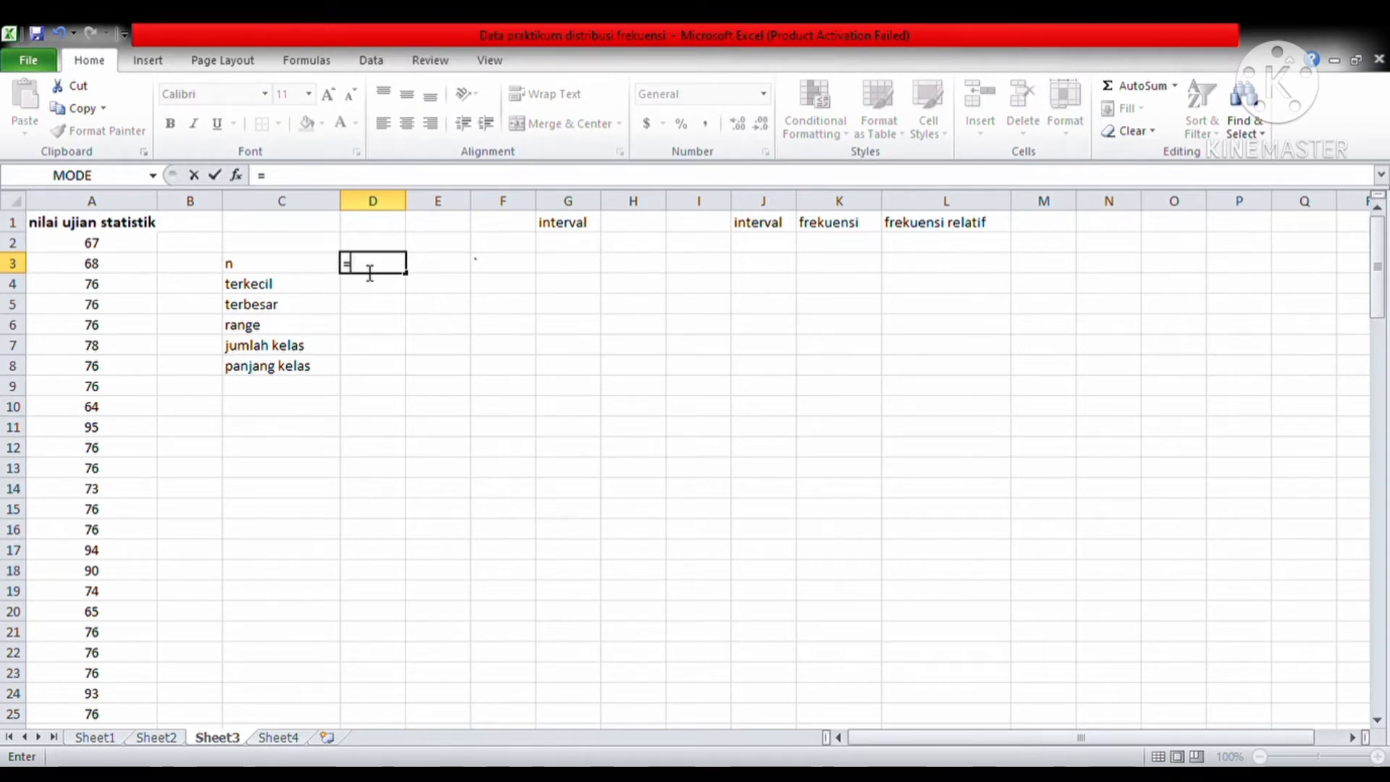
type("cou")
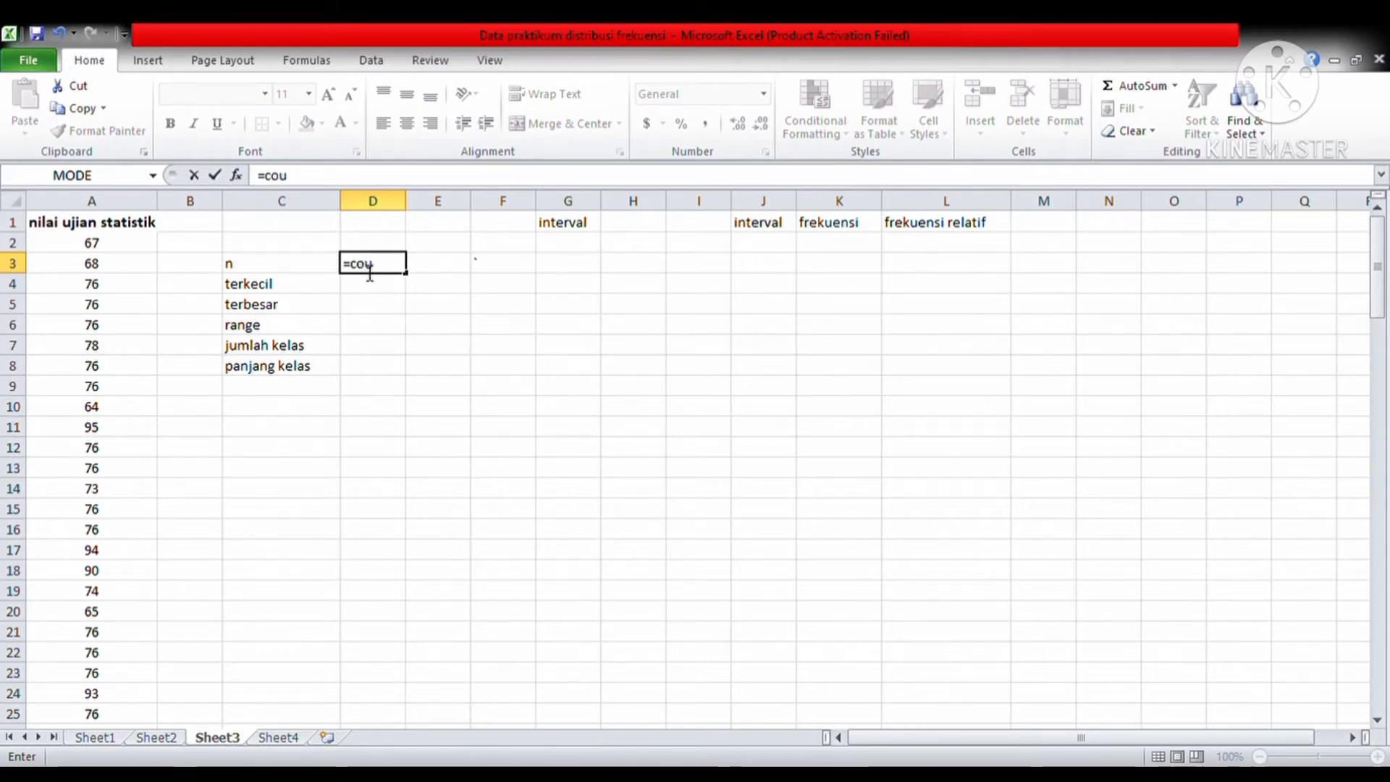
double_click(388, 299)
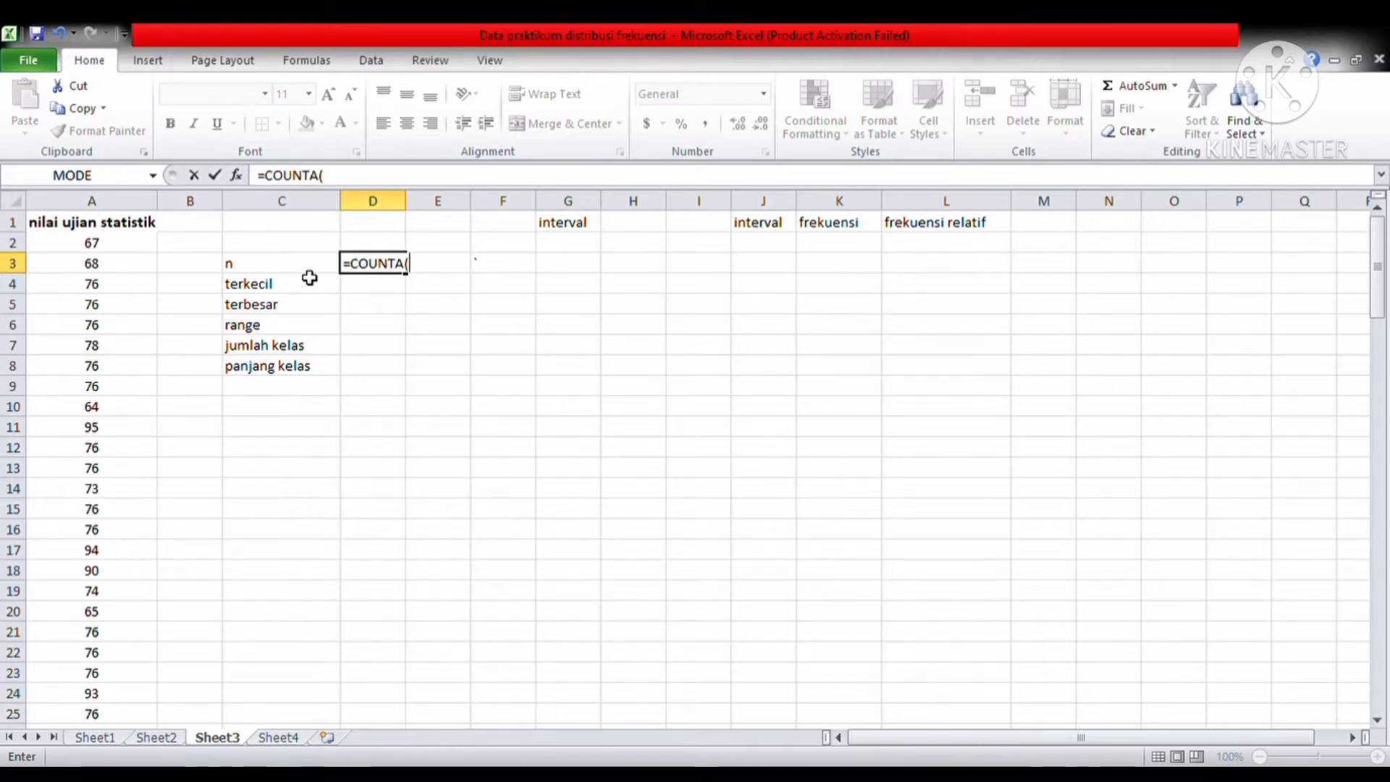
left_click_drag(124, 242, 149, 618)
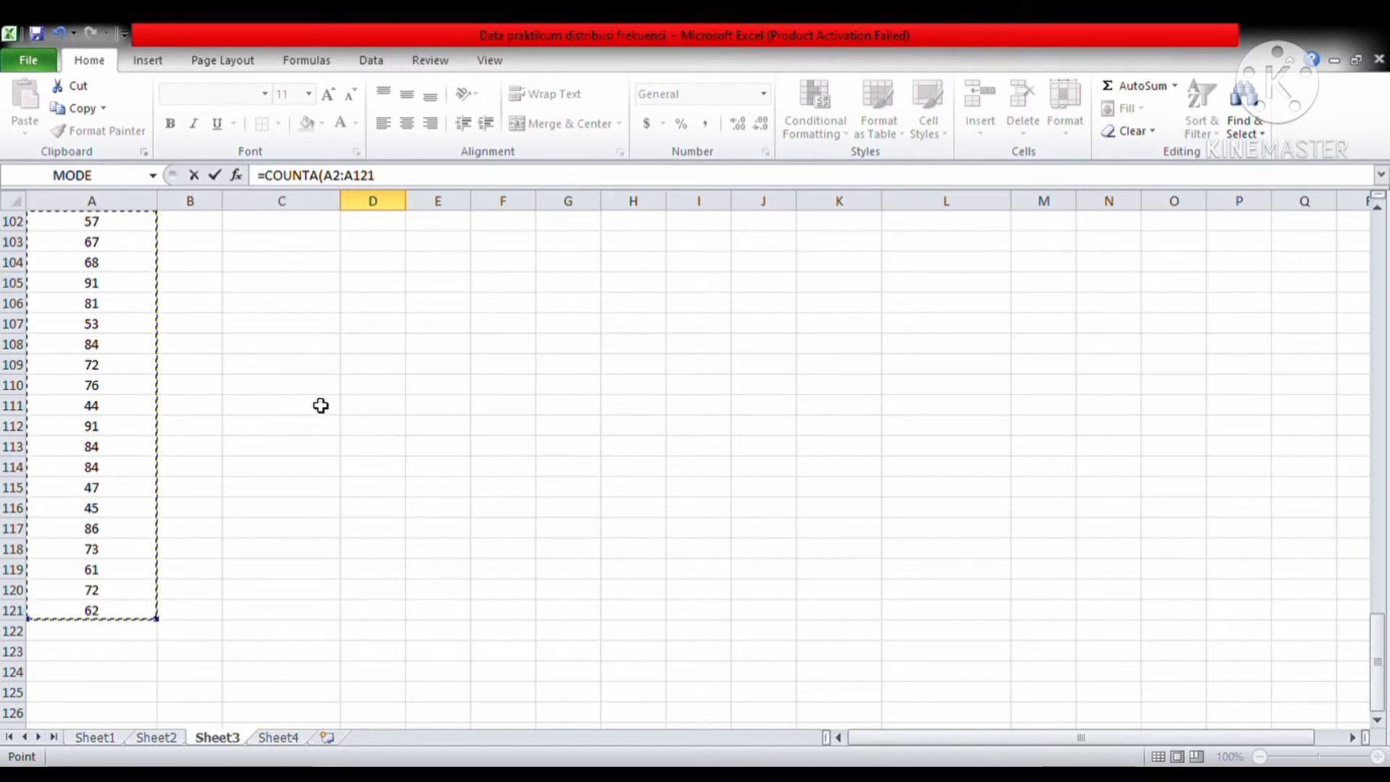
key("Return")
key("Up")
key("Up")
key("Up")
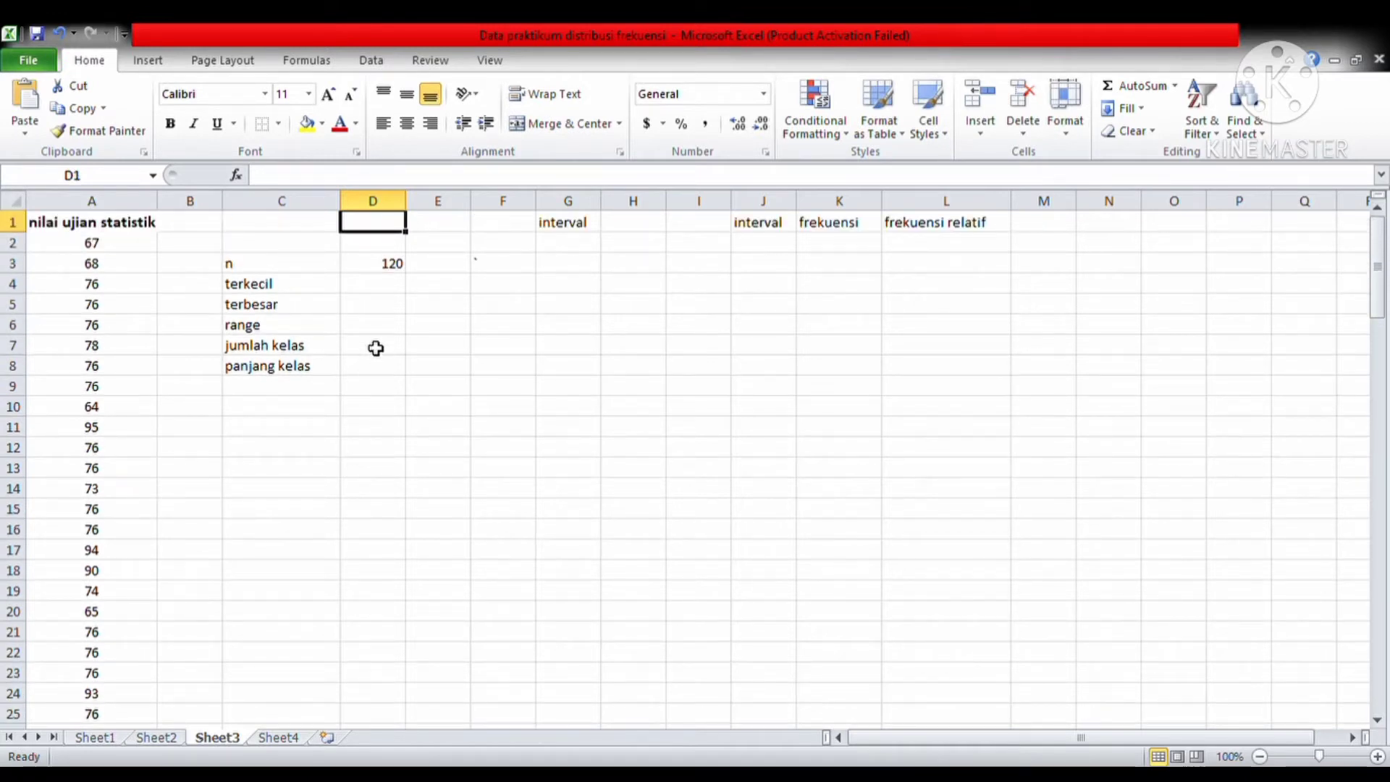
Calculate the smallest score (terkecil) in cell D4 with the MIN function over A2:A121
left_click(357, 291)
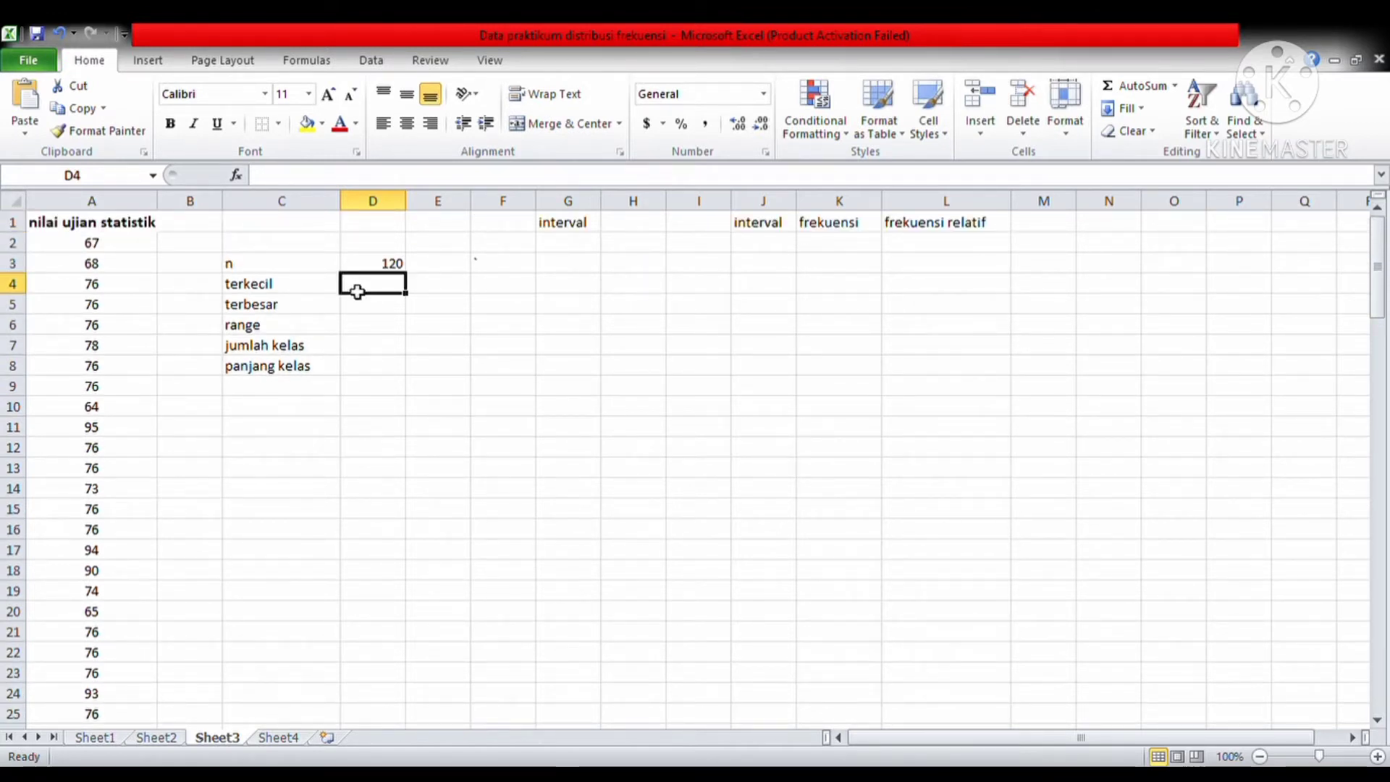
type("=")
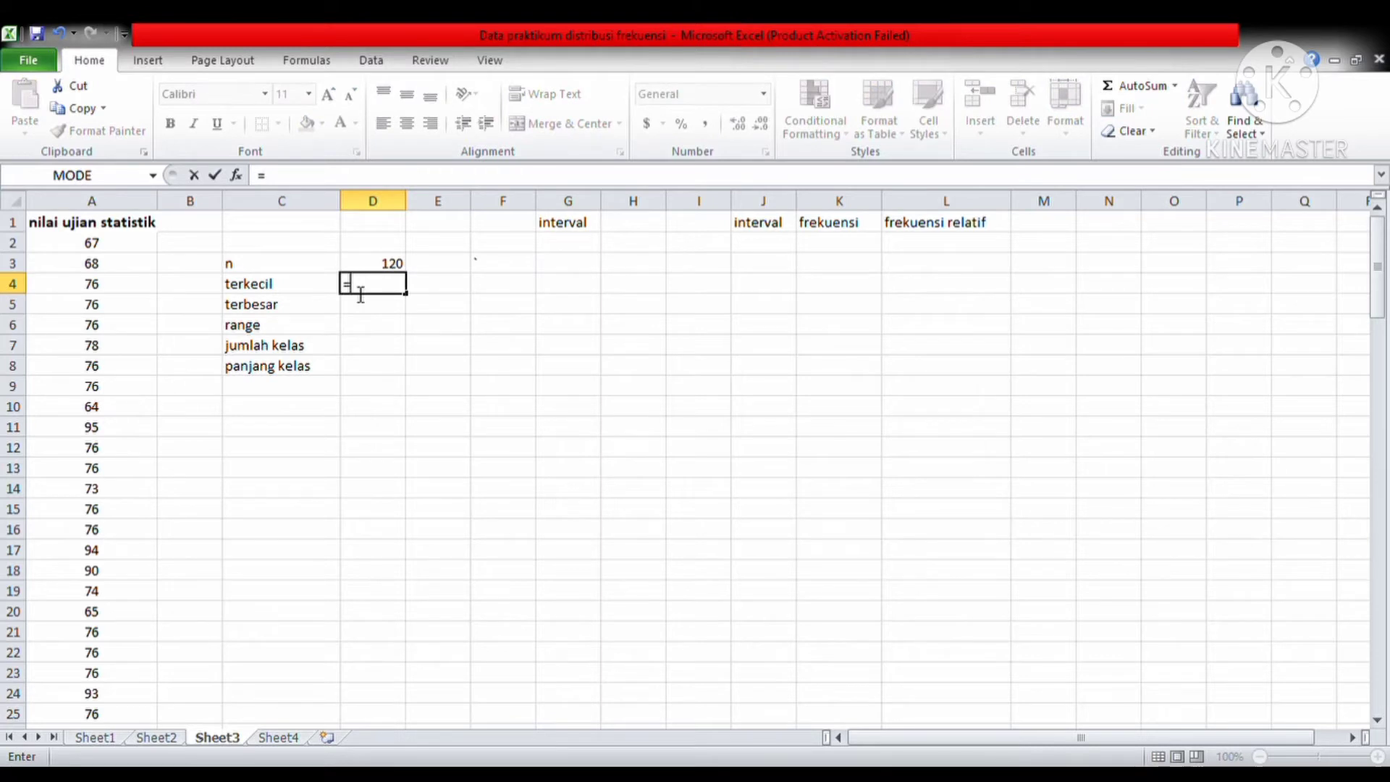
type("mi")
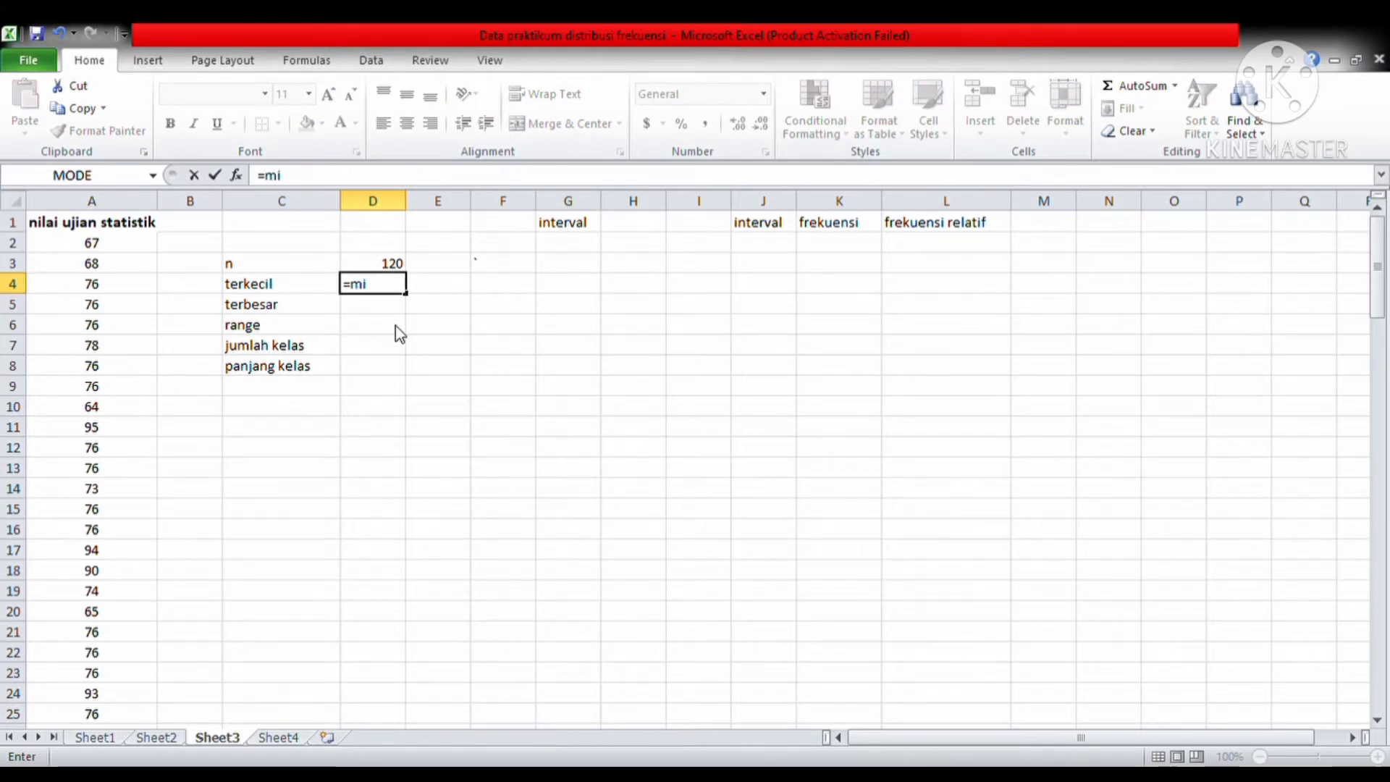
key("Tab")
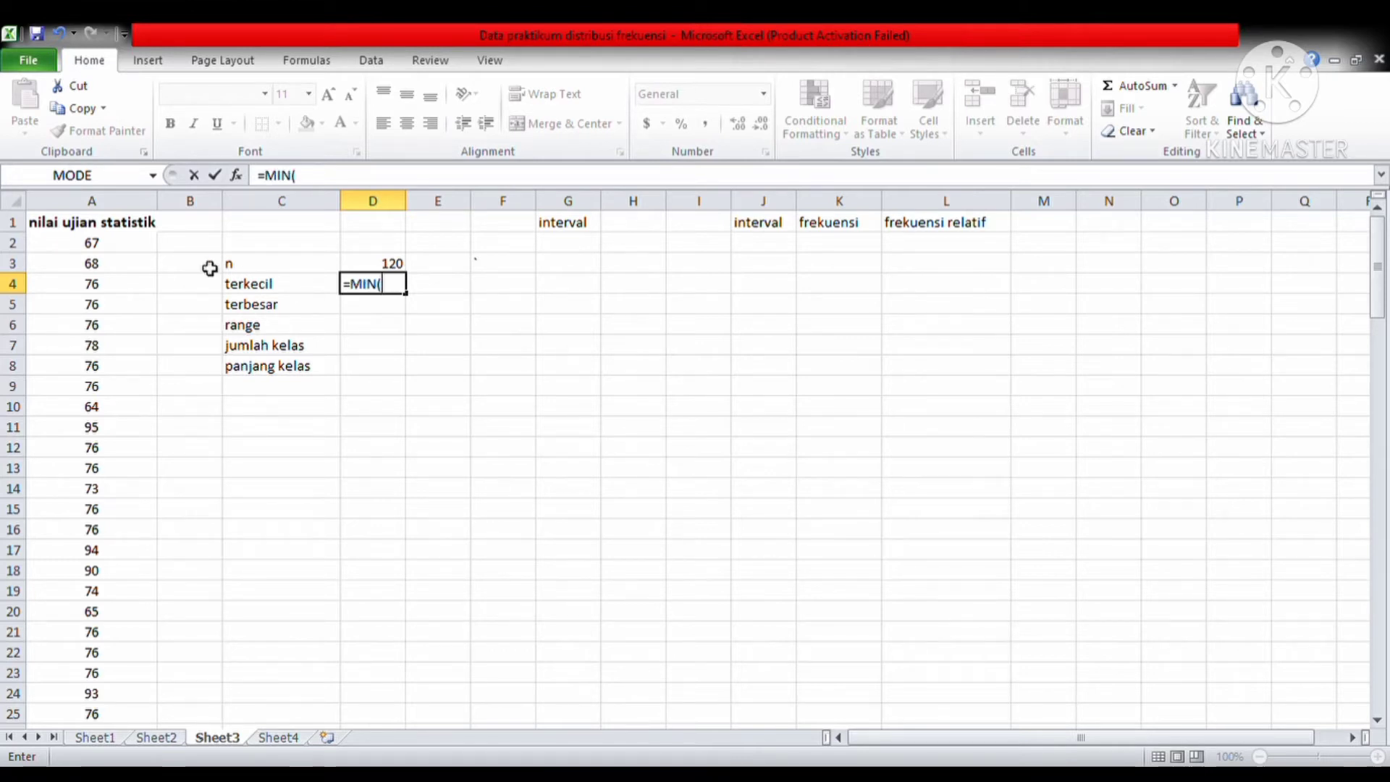
left_click_drag(122, 246, 115, 658)
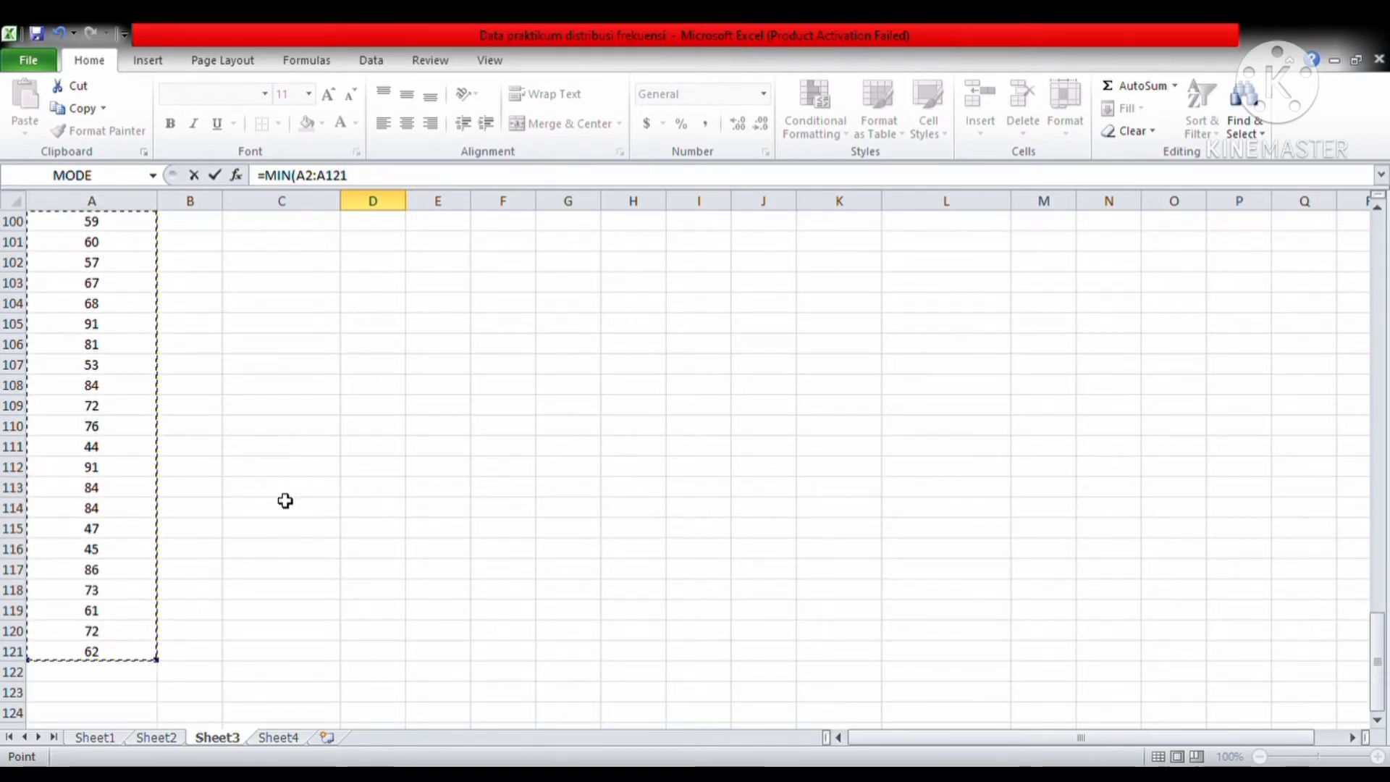
key("Return")
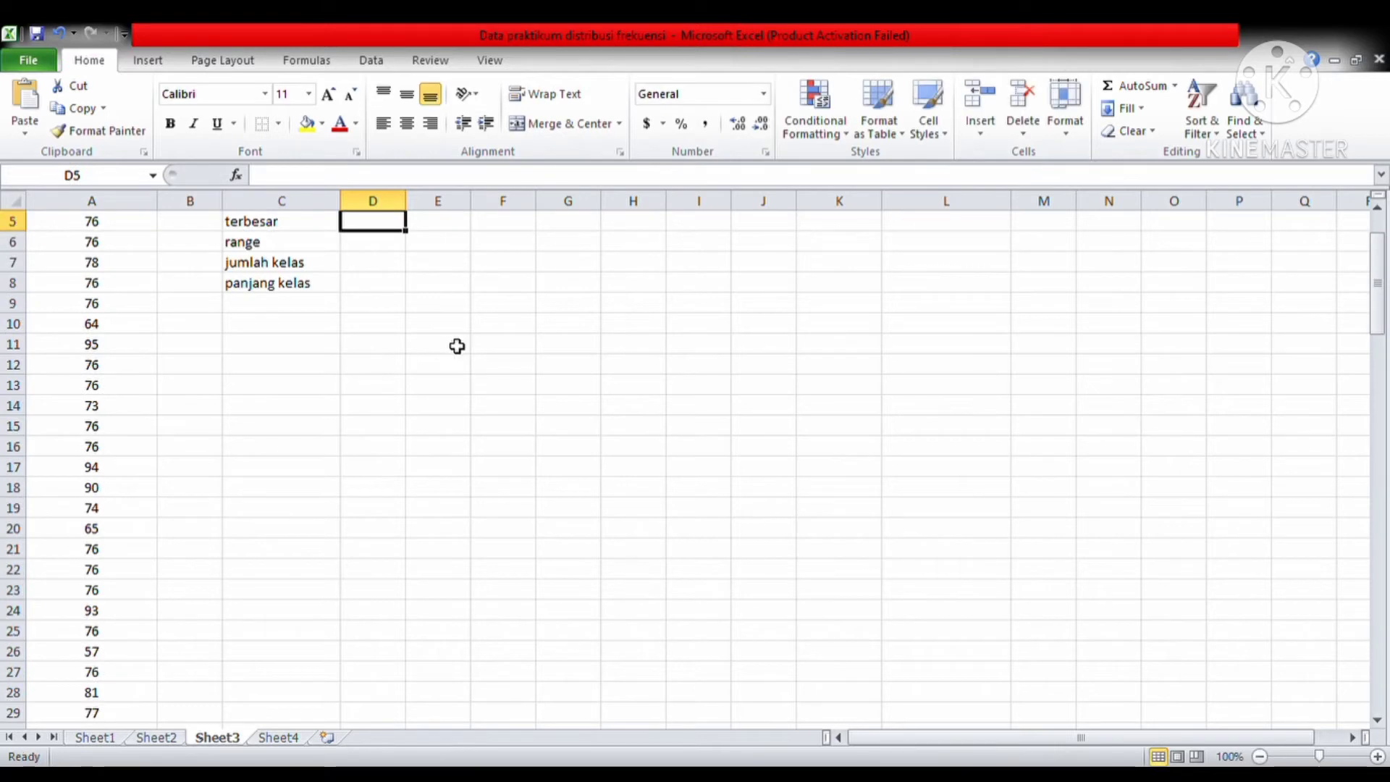
key("Up")
key("Up")
key("Up")
key("Up")
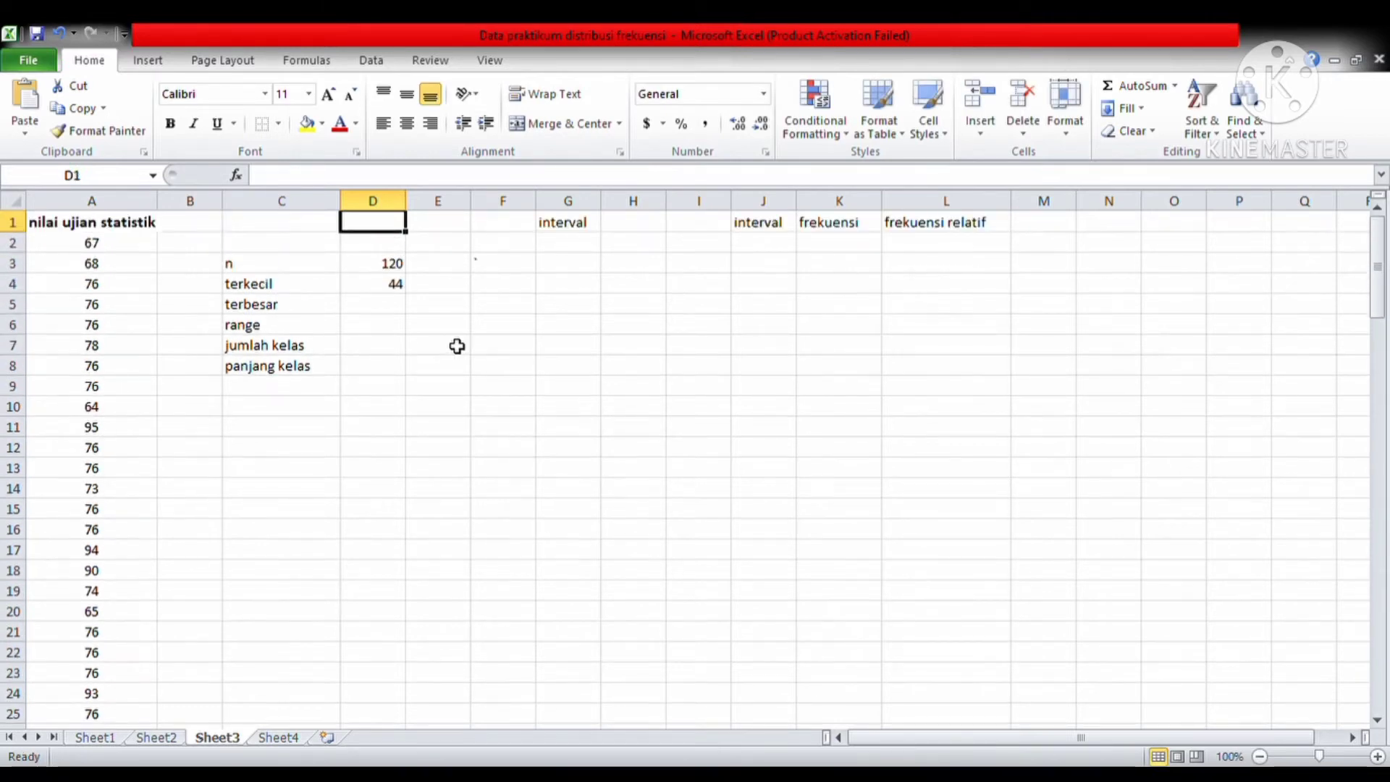
Calculate the largest score (terbesar) in cell D5 with the MAX function over A2:A121
left_click(354, 312)
type("=")
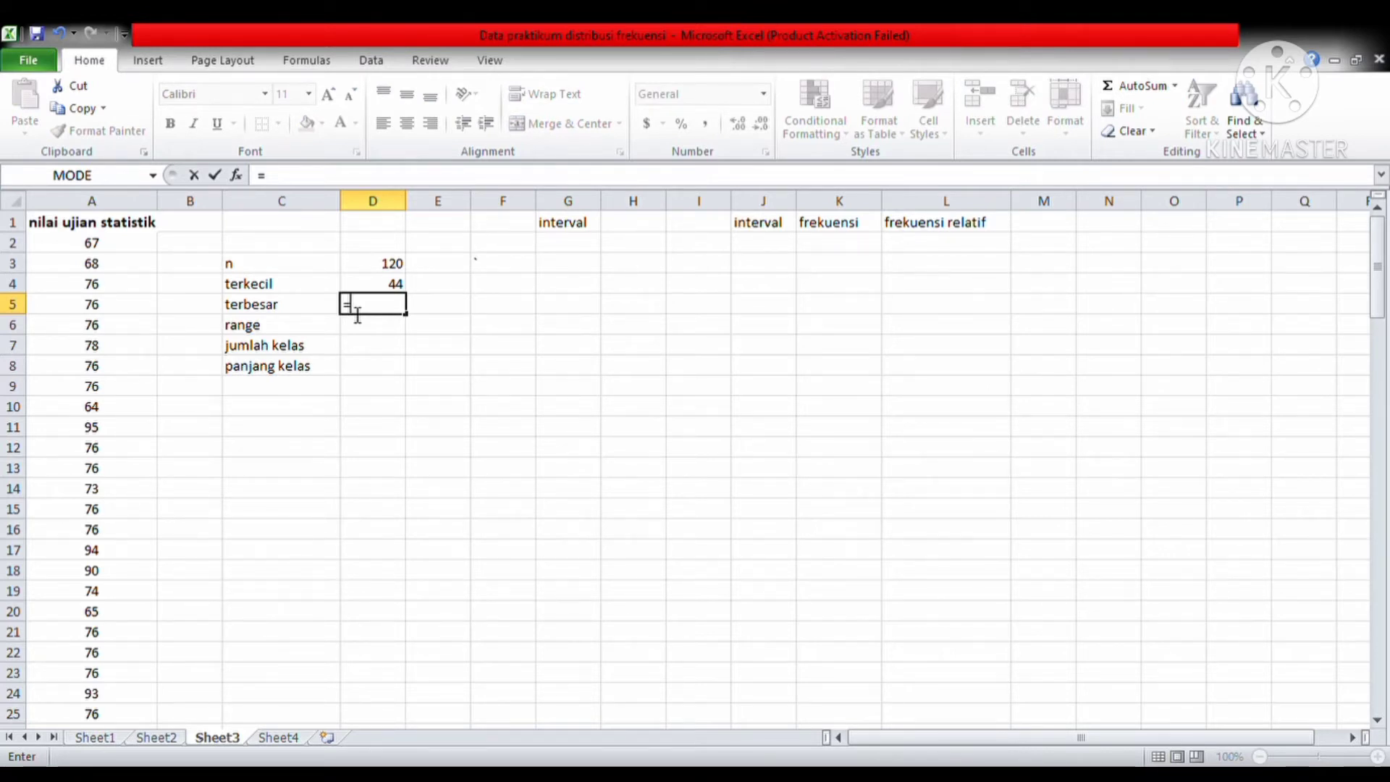
type("m")
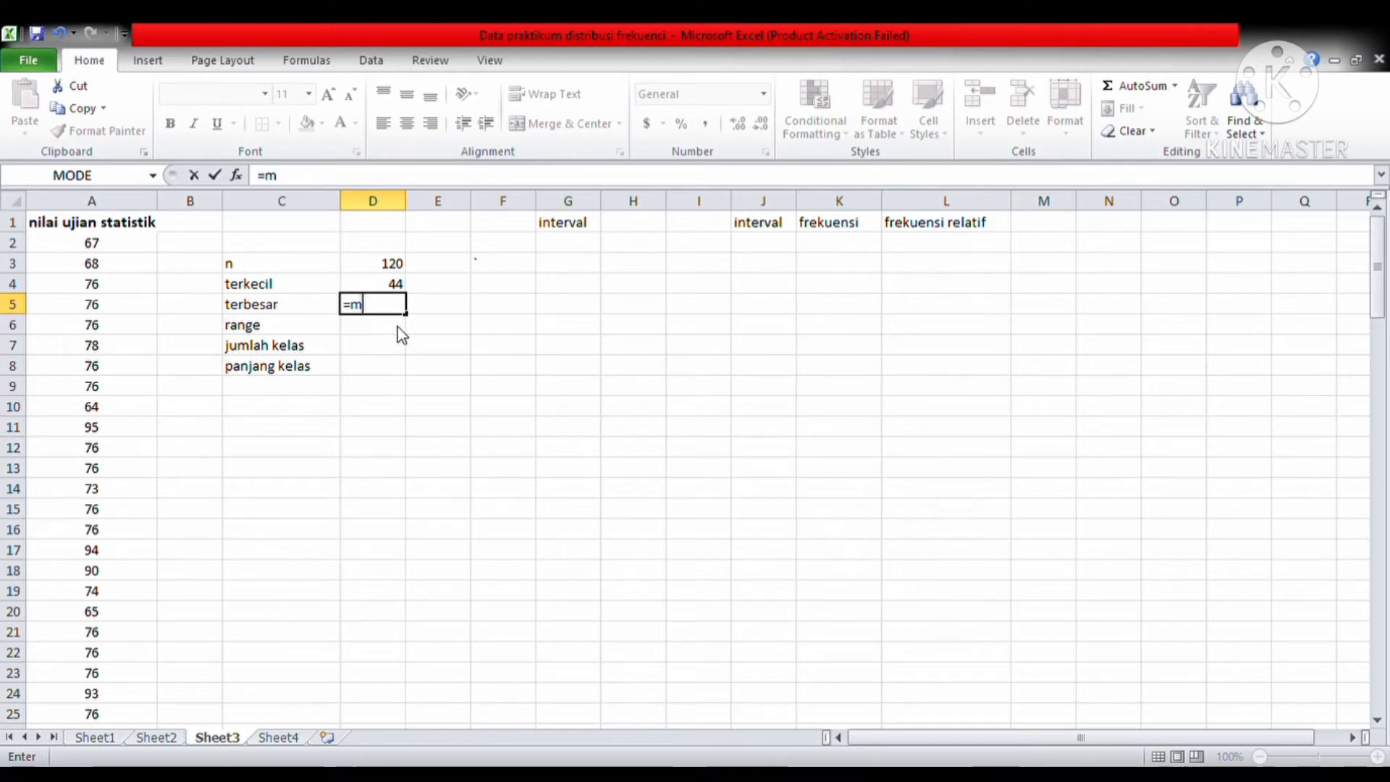
double_click(406, 344)
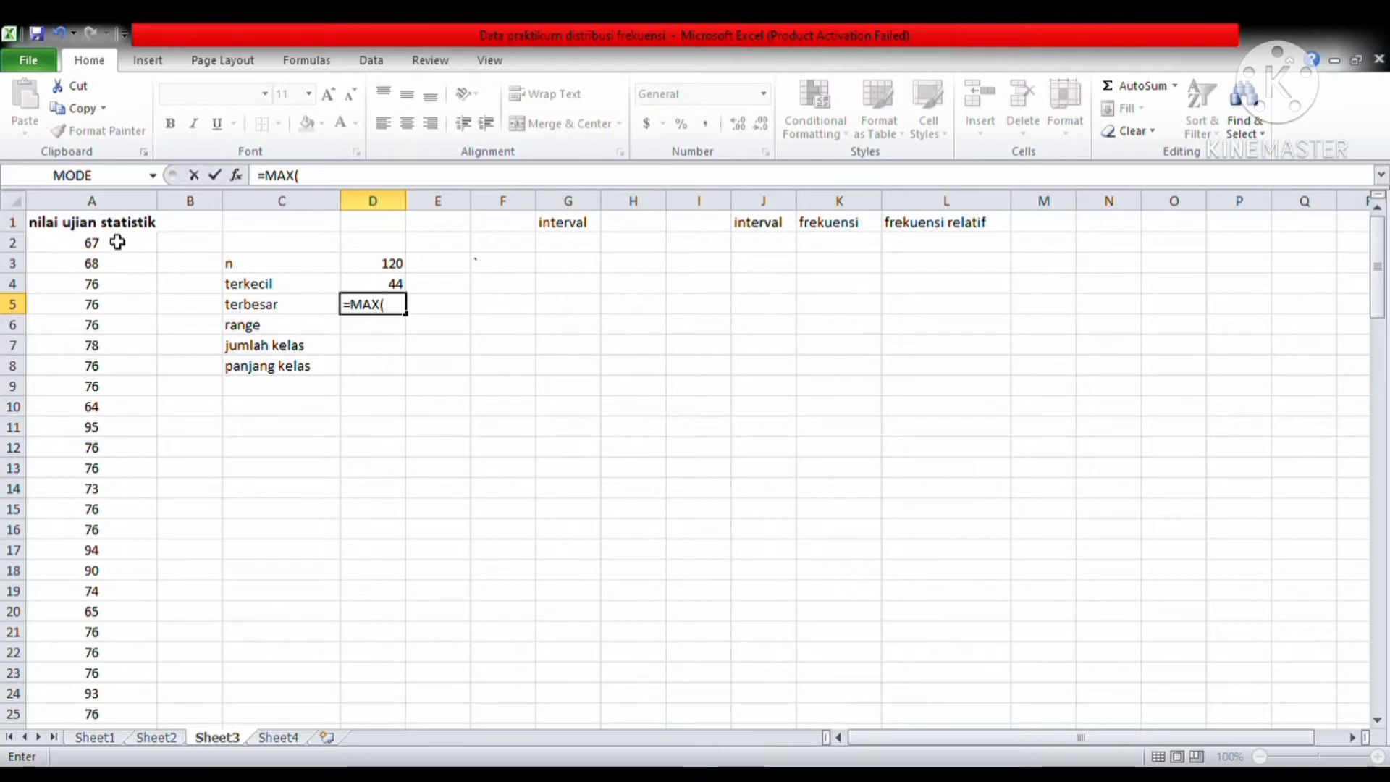
left_click_drag(116, 241, 58, 636)
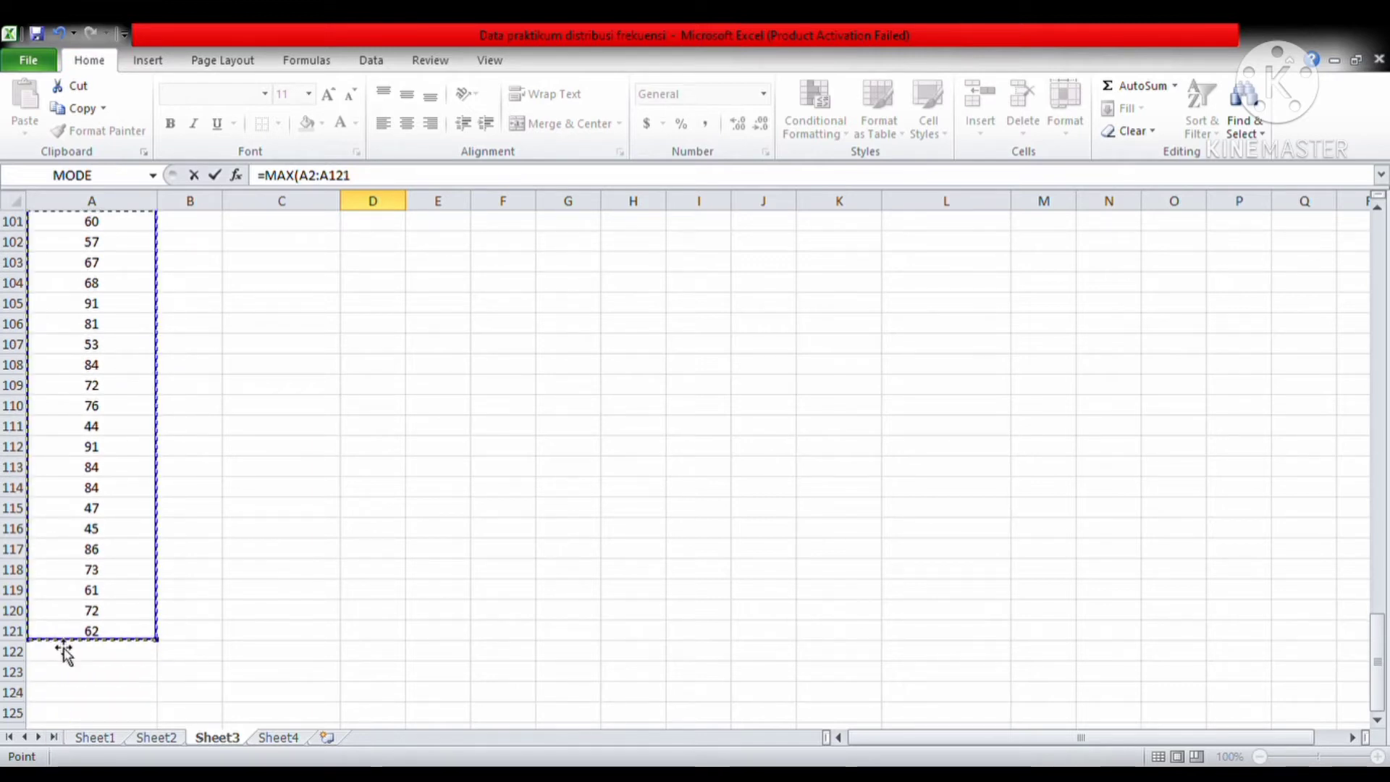
key("Return")
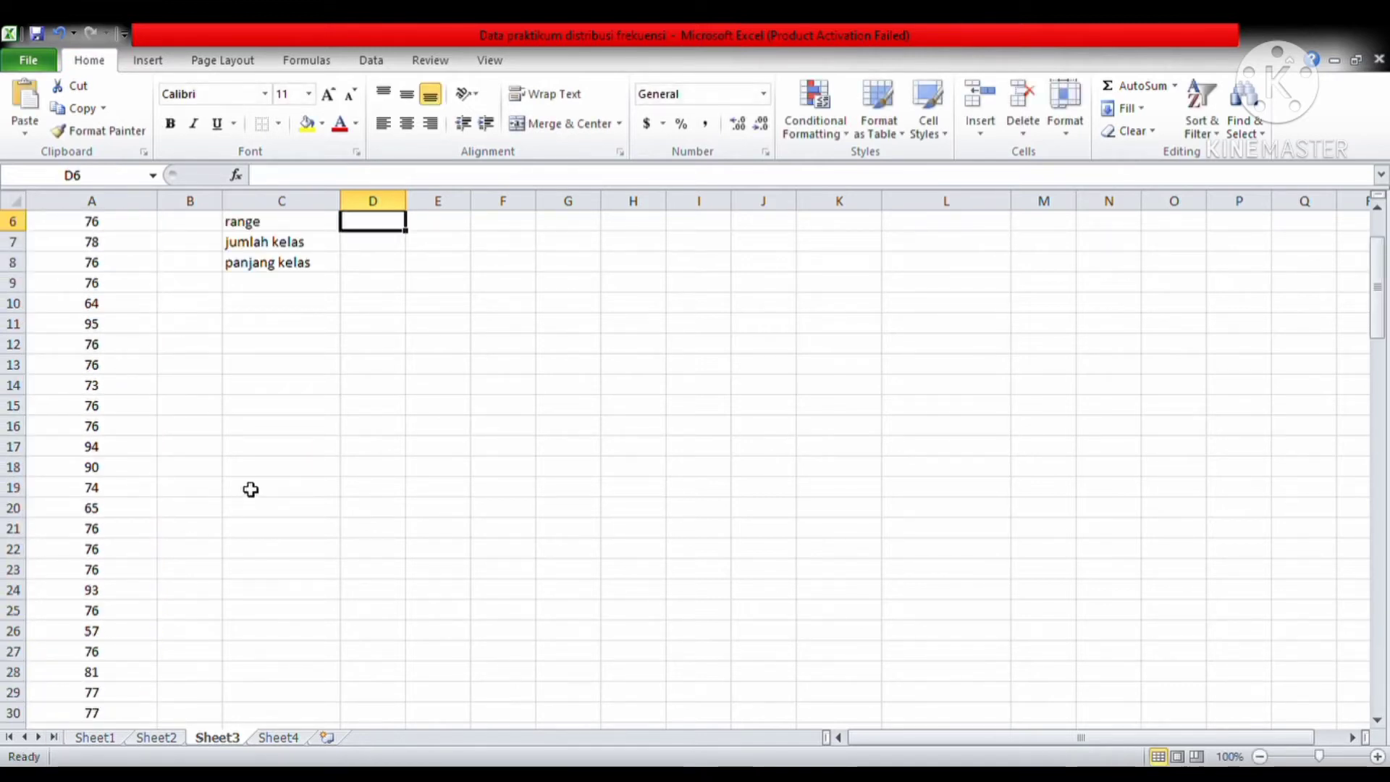
key("Up")
key("Up")
key("Up")
key("Up")
key("Up")
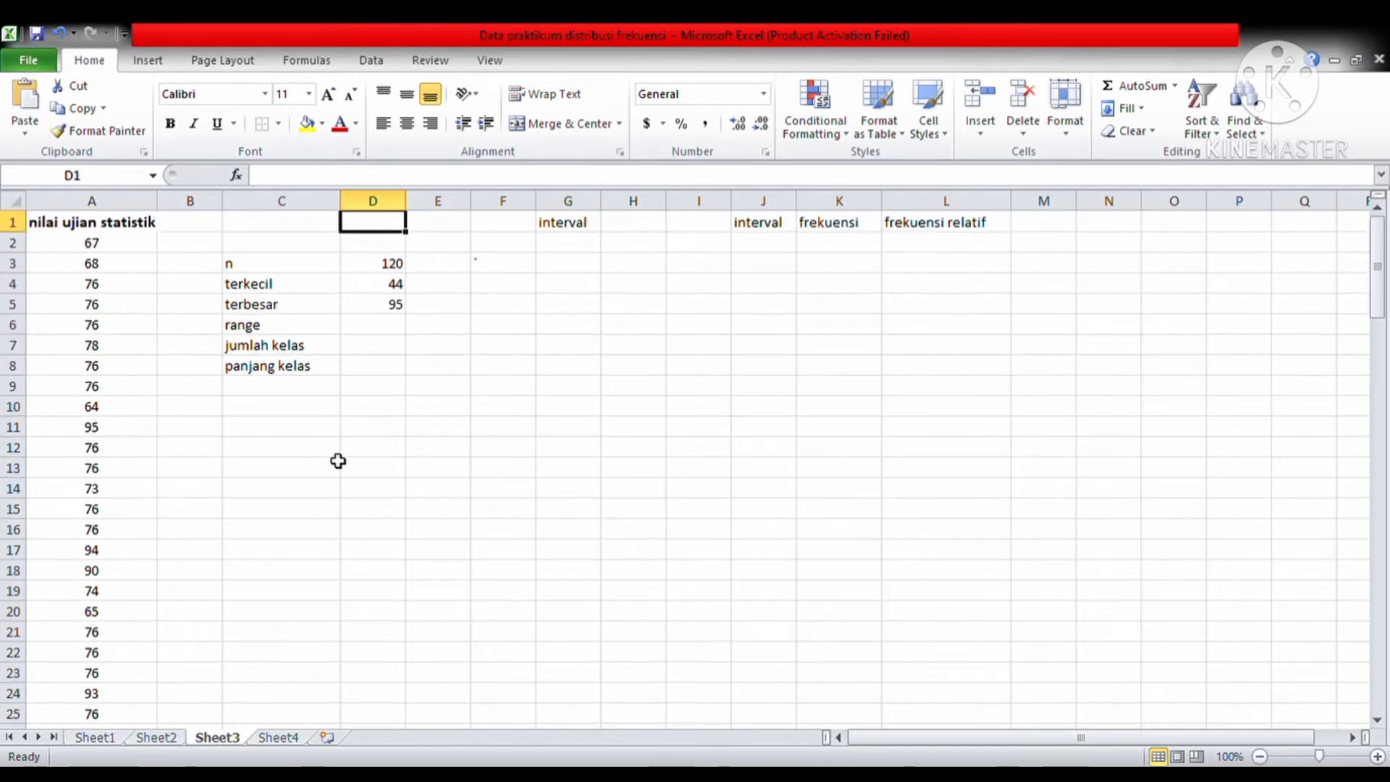
Calculate the range in cell D6 by subtracting the smallest score from the largest with =D5-D4
key("Down")
key("Down")
key("Down")
key("Down")
key("Down")
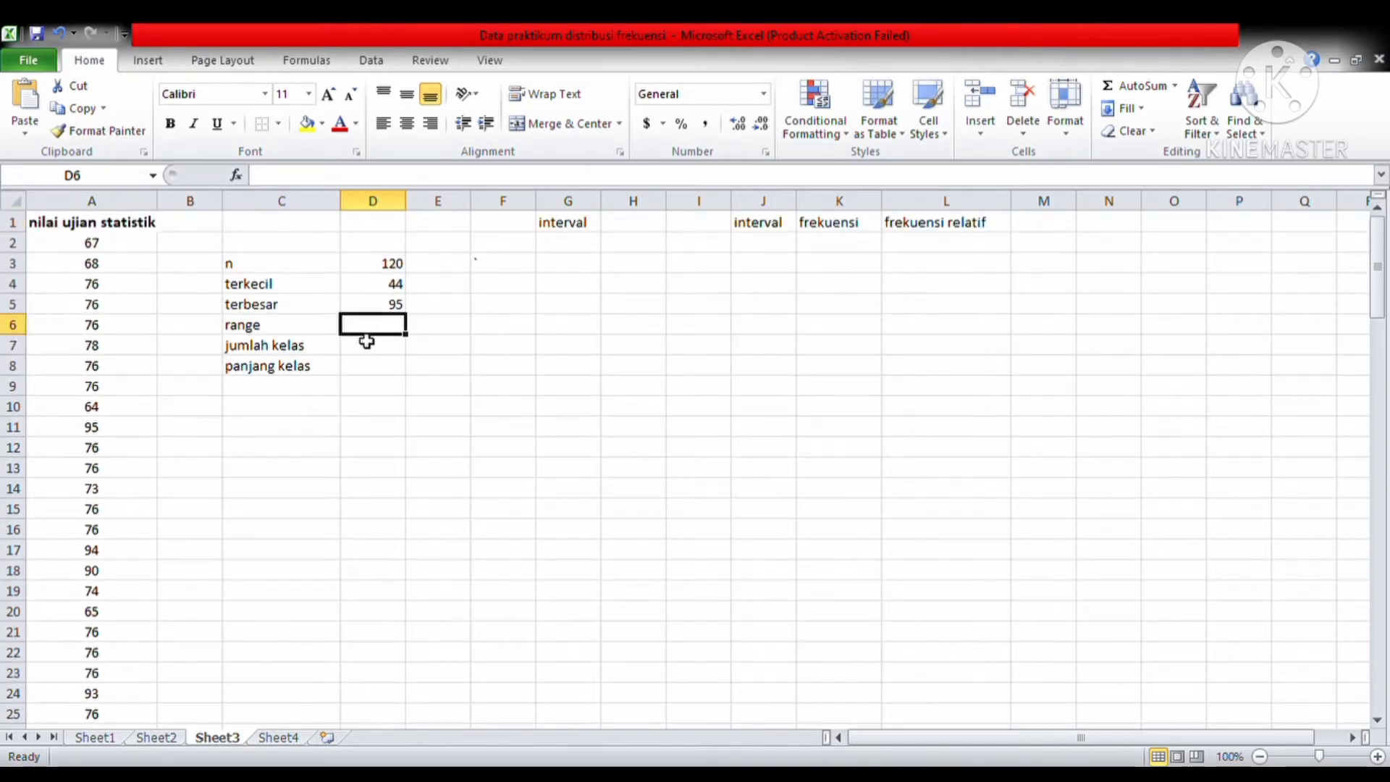
type("=")
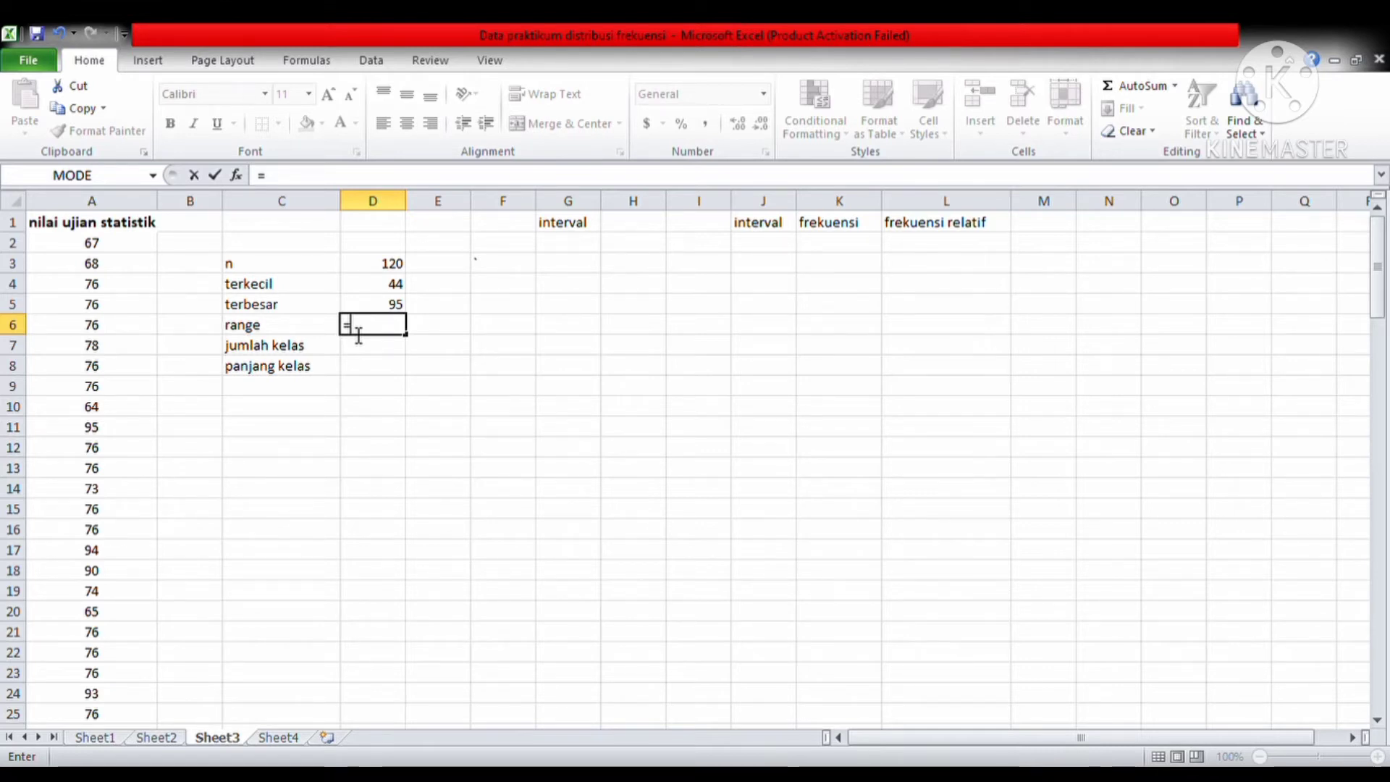
left_click(397, 307)
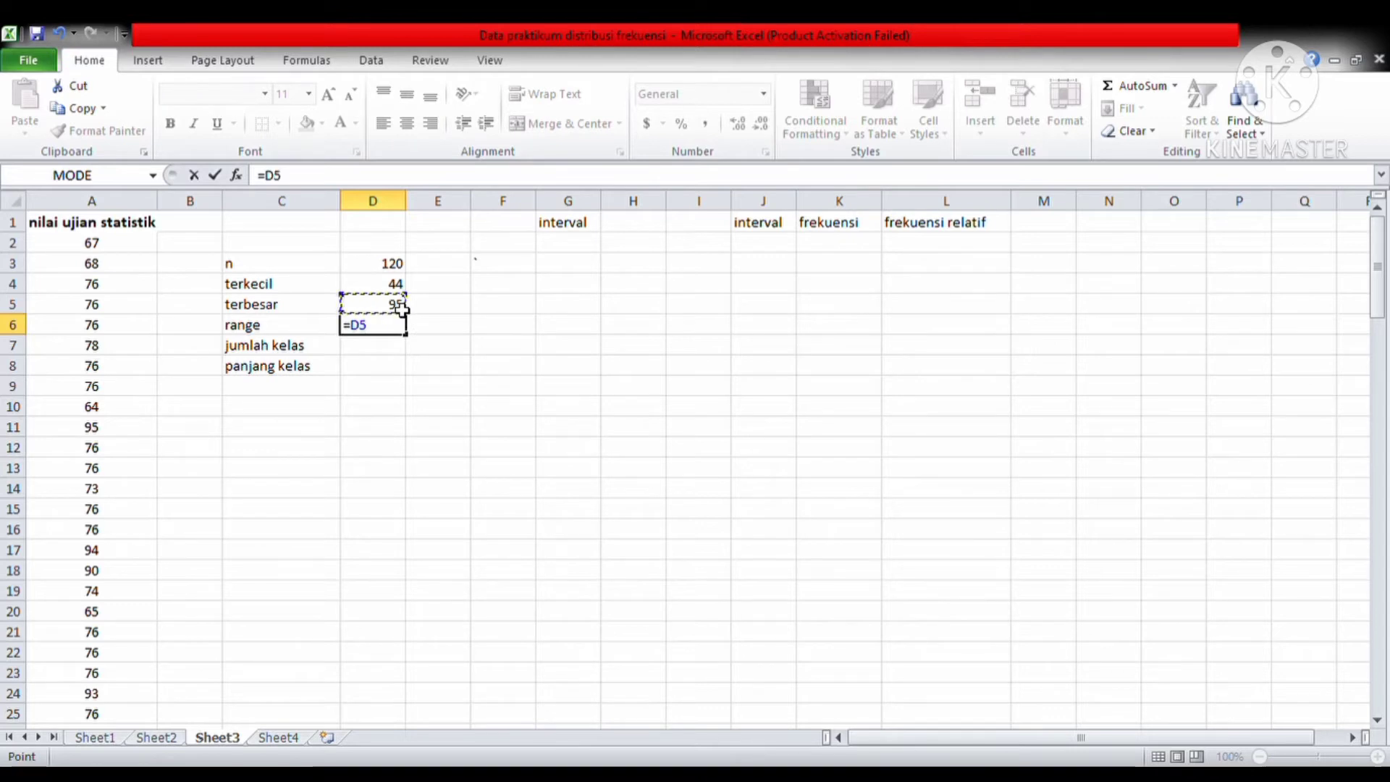
type("-")
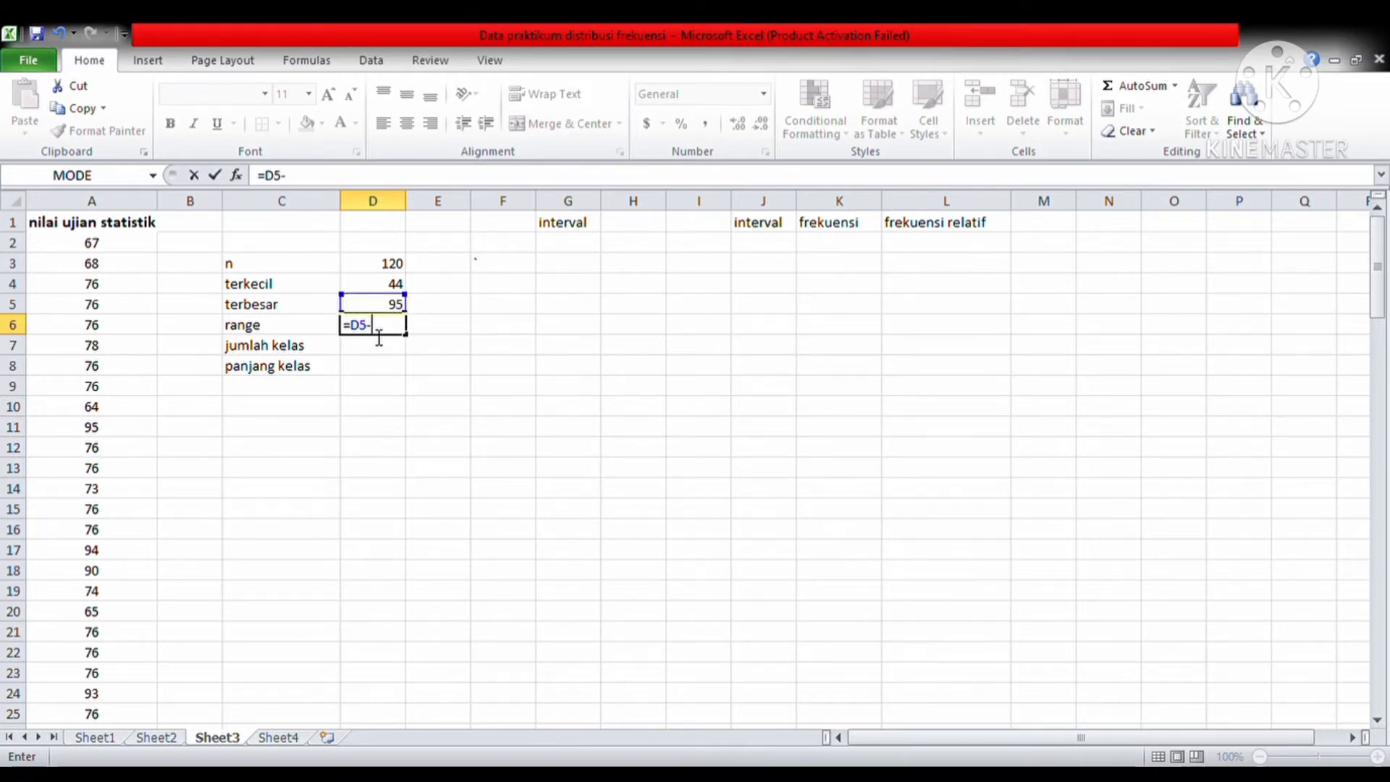
left_click(403, 290)
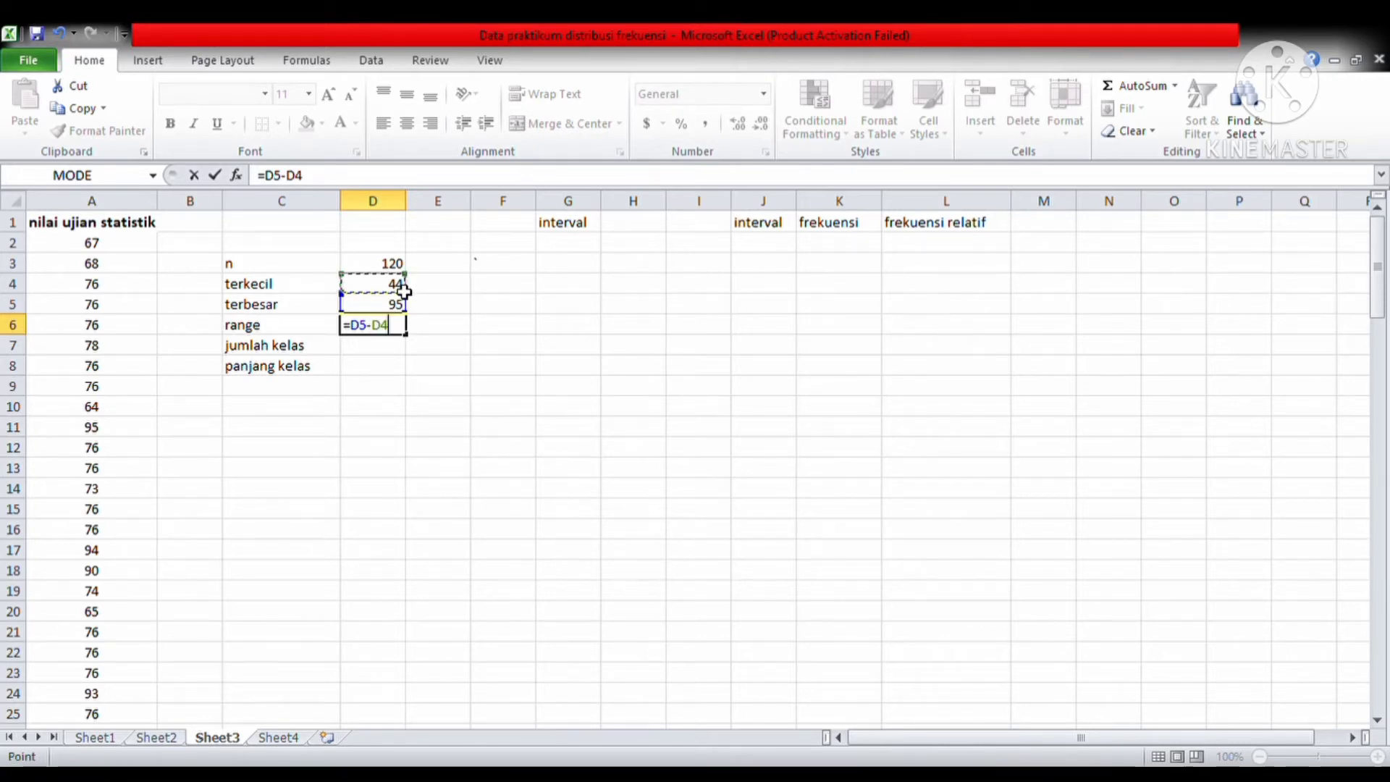
key("Return")
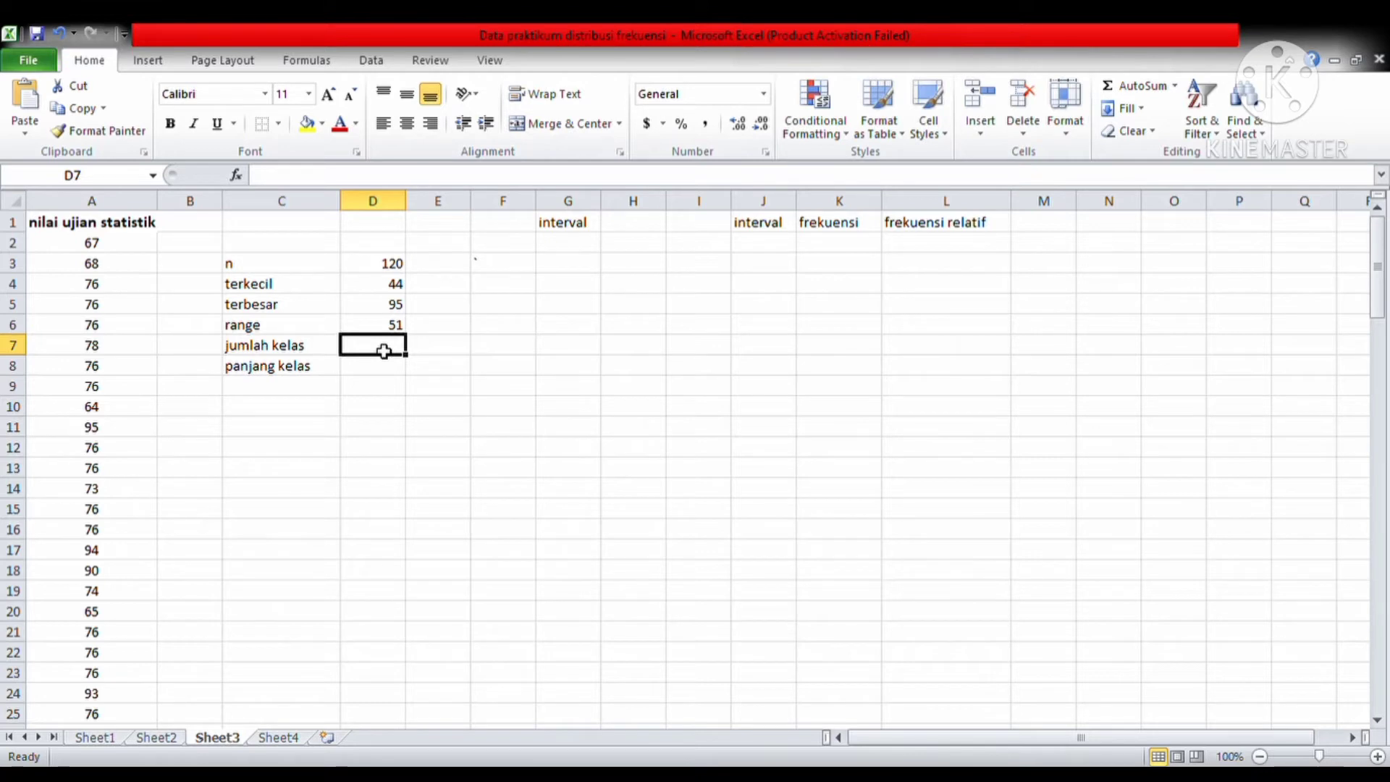
Calculate the number of classes (jumlah kelas) in cell D7 with the formula =1+(3.322*LOG(D3))
type("1")
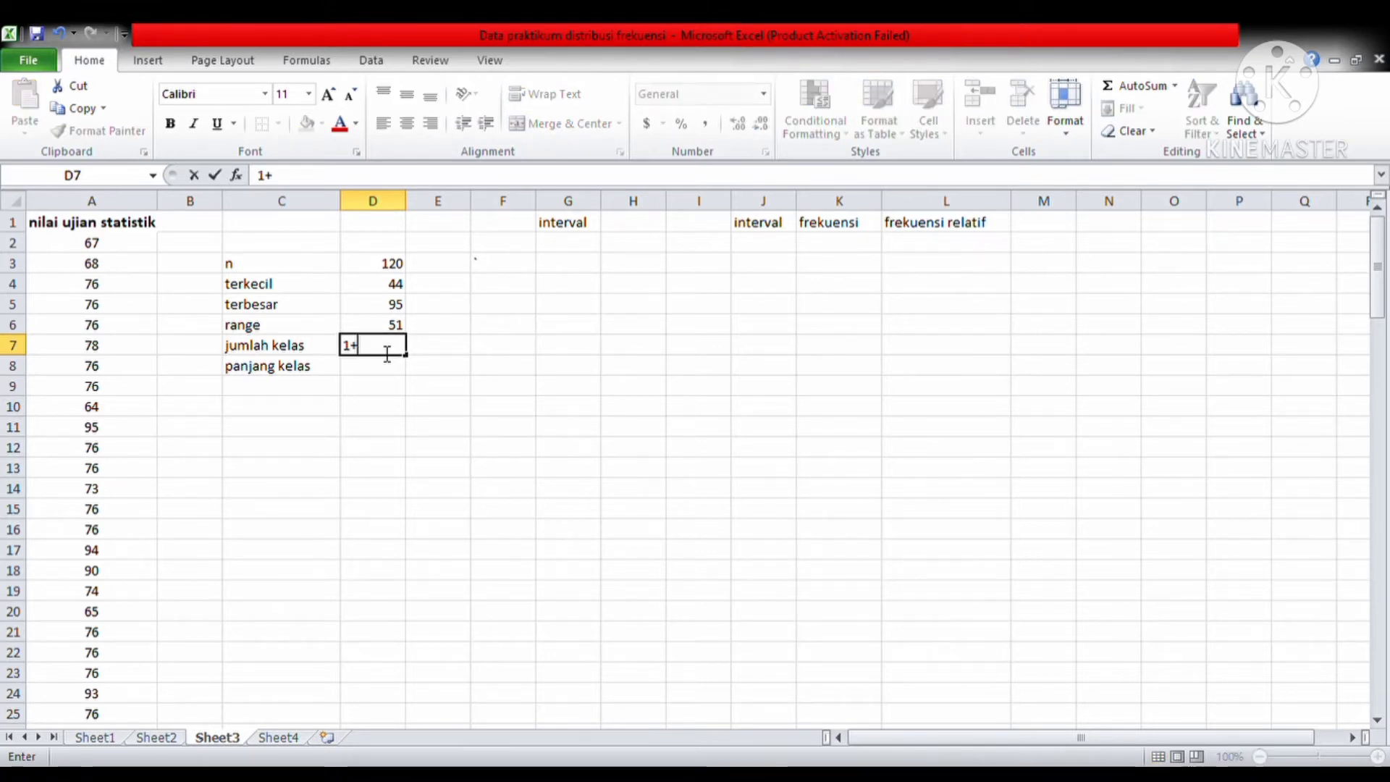
type("+(3.322*")
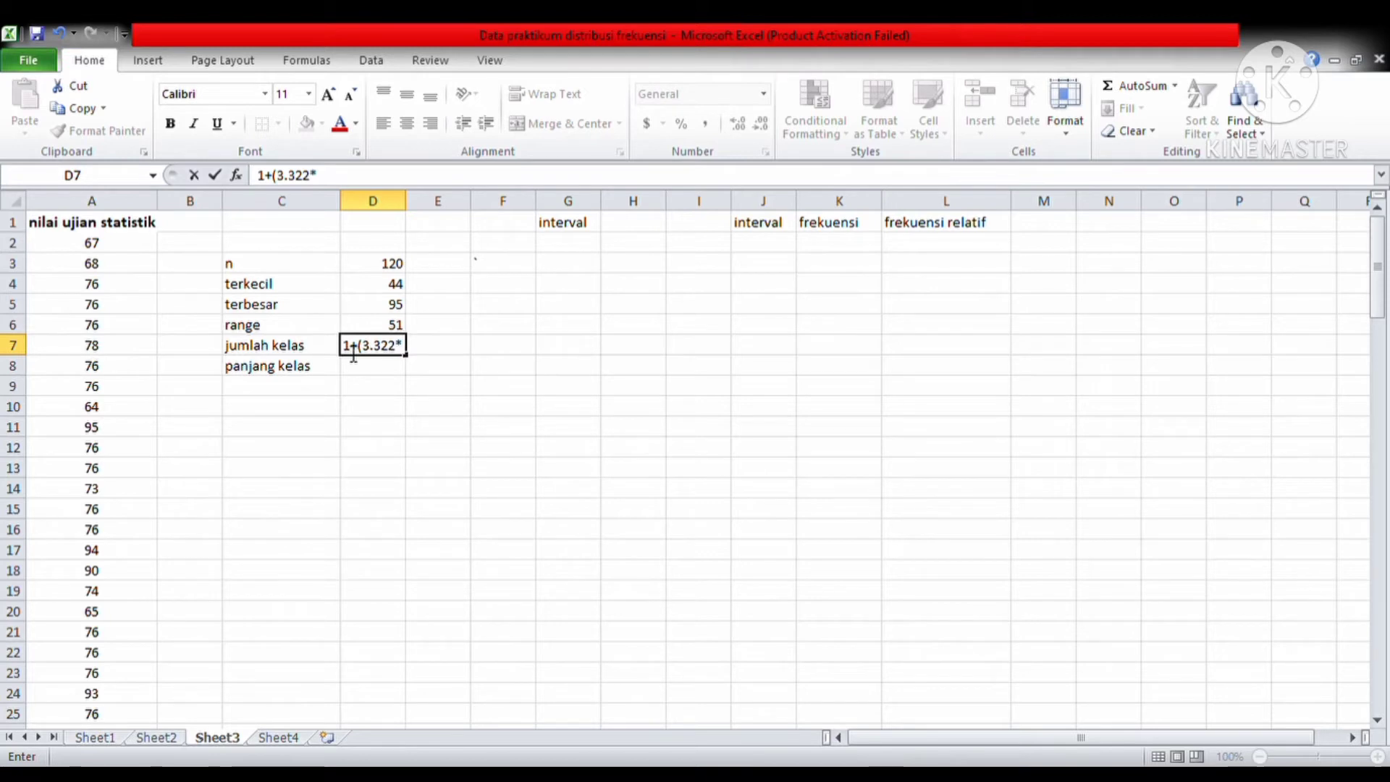
left_click(353, 351)
type("=")
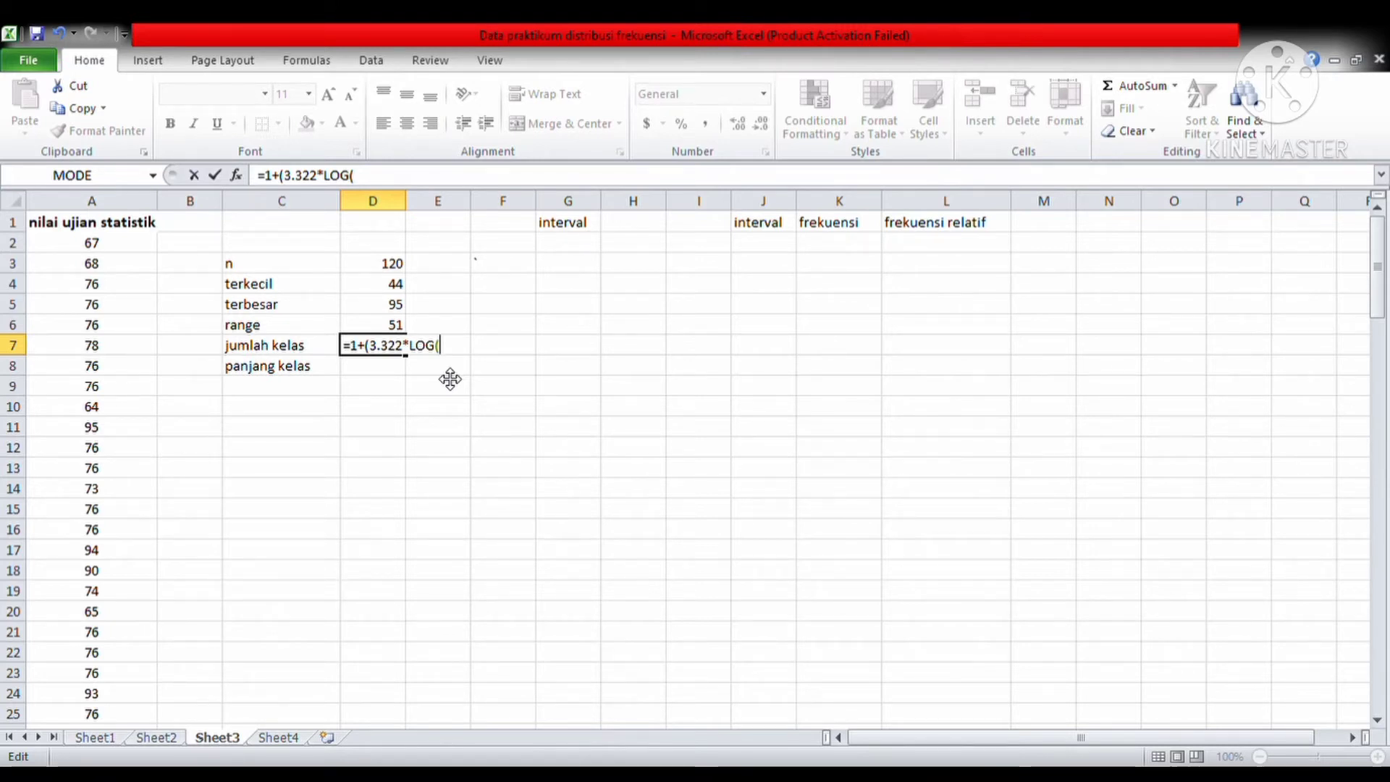
left_click(393, 271)
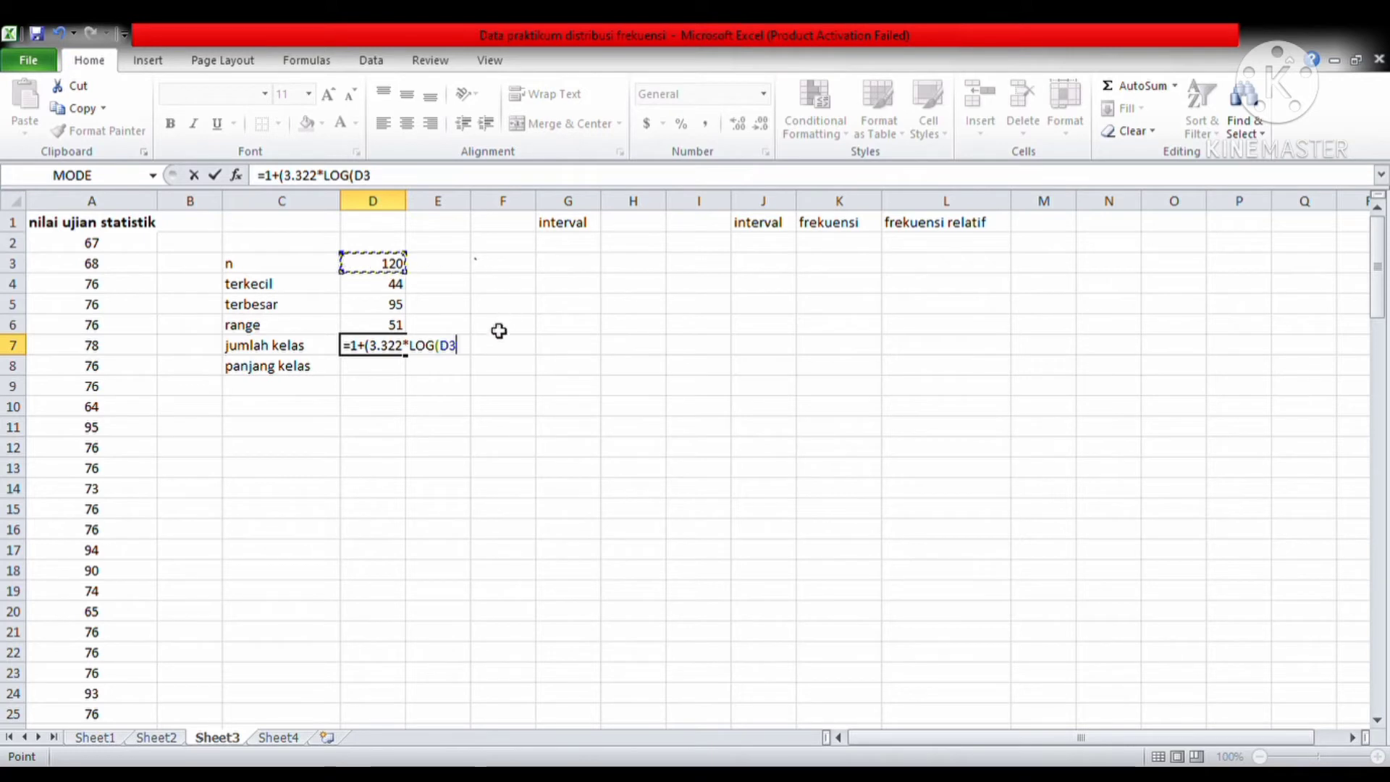
type("))")
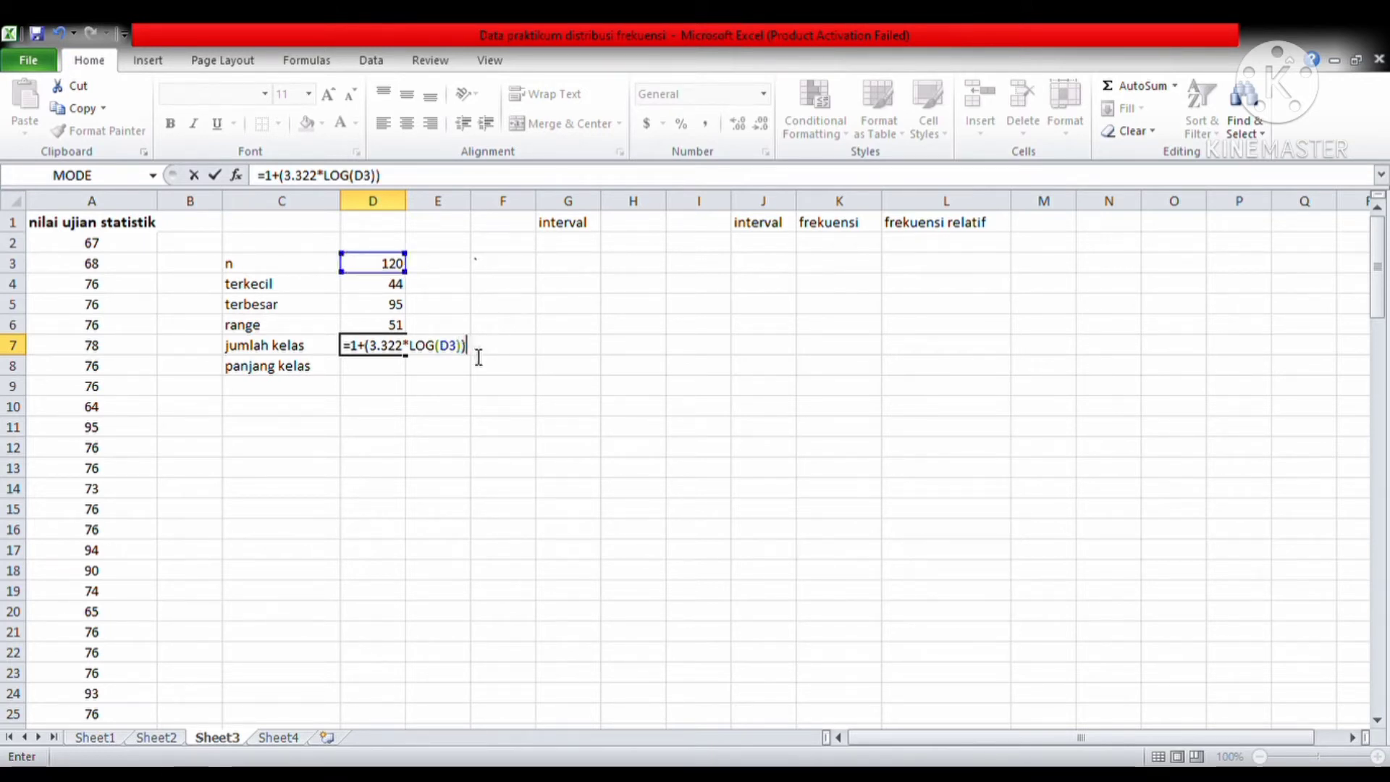
key("Return")
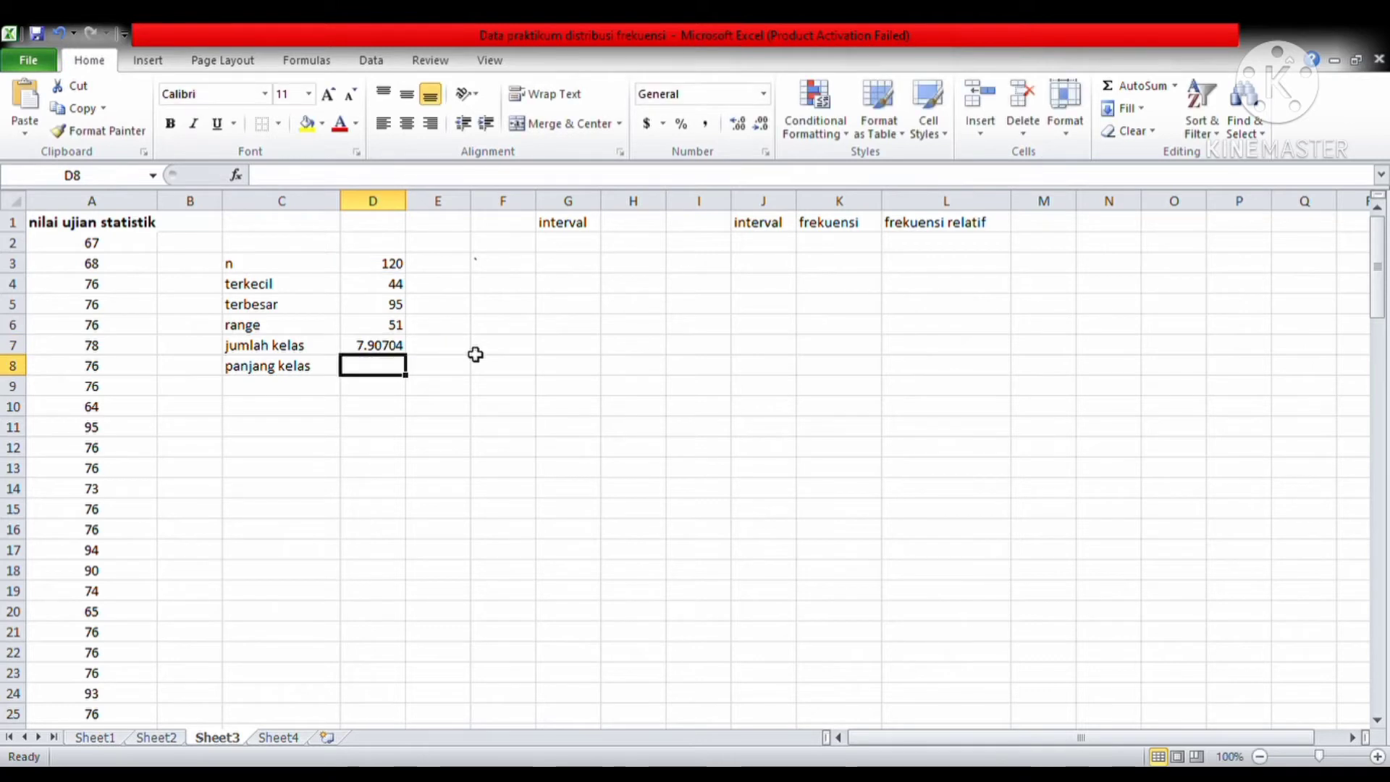
Calculate the class width (panjang kelas) in cell D8 by dividing range by number of classes with =D6/D7
type("=")
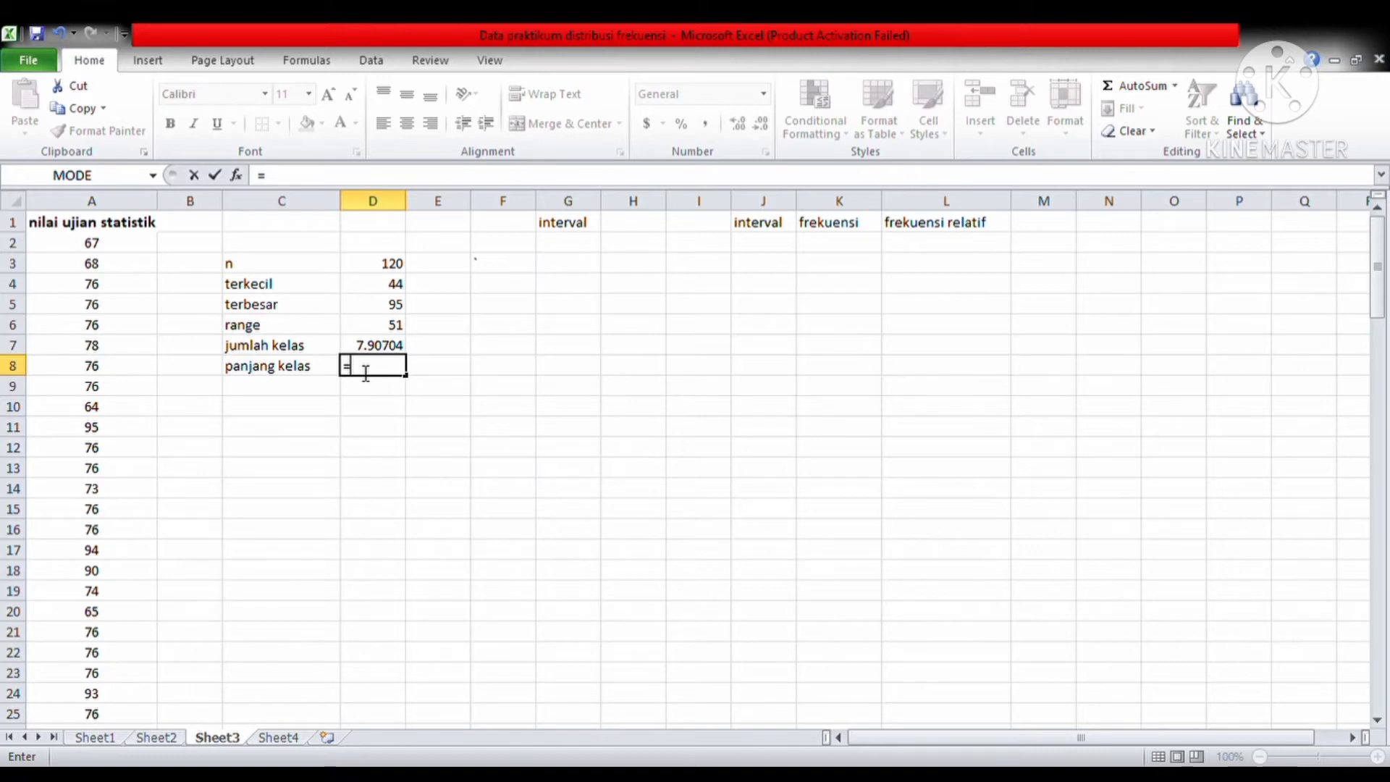
left_click(403, 327)
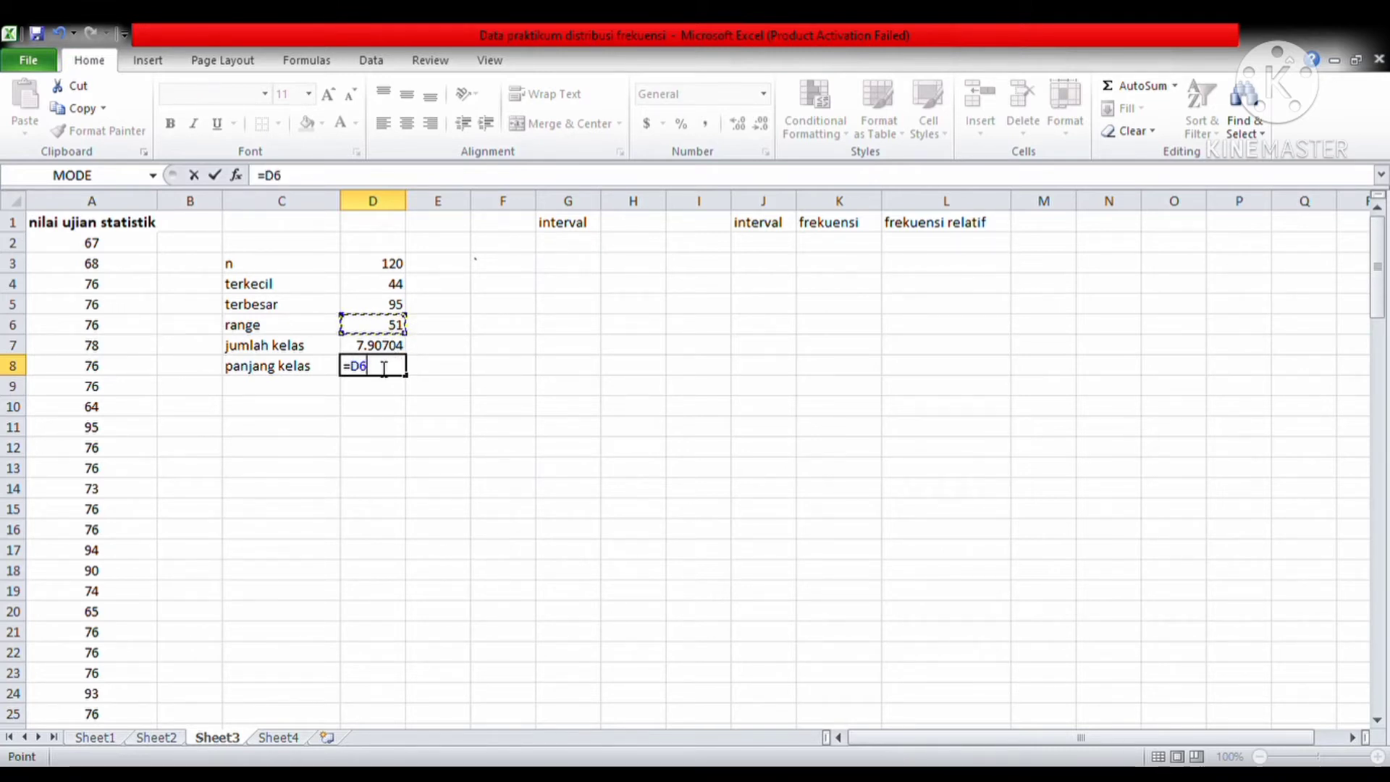
type("/")
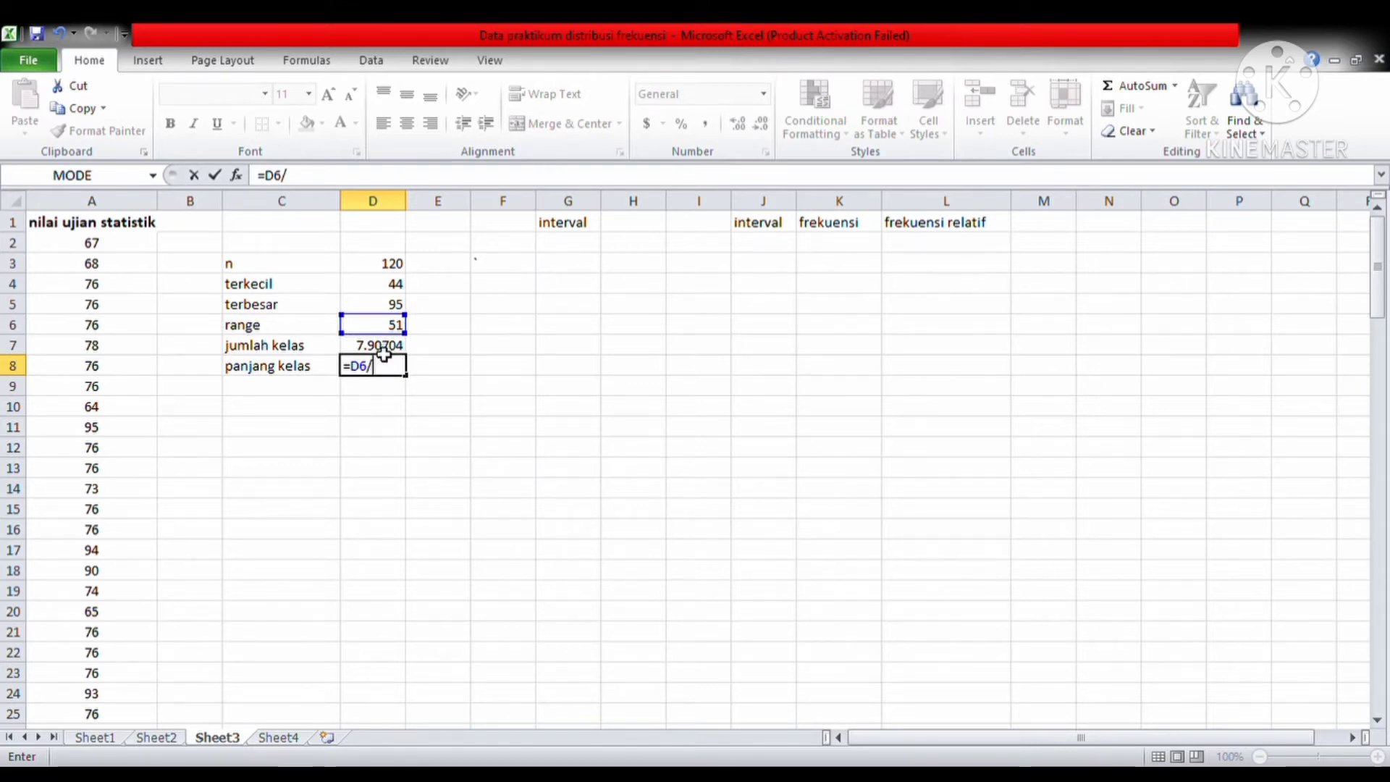
left_click(385, 352)
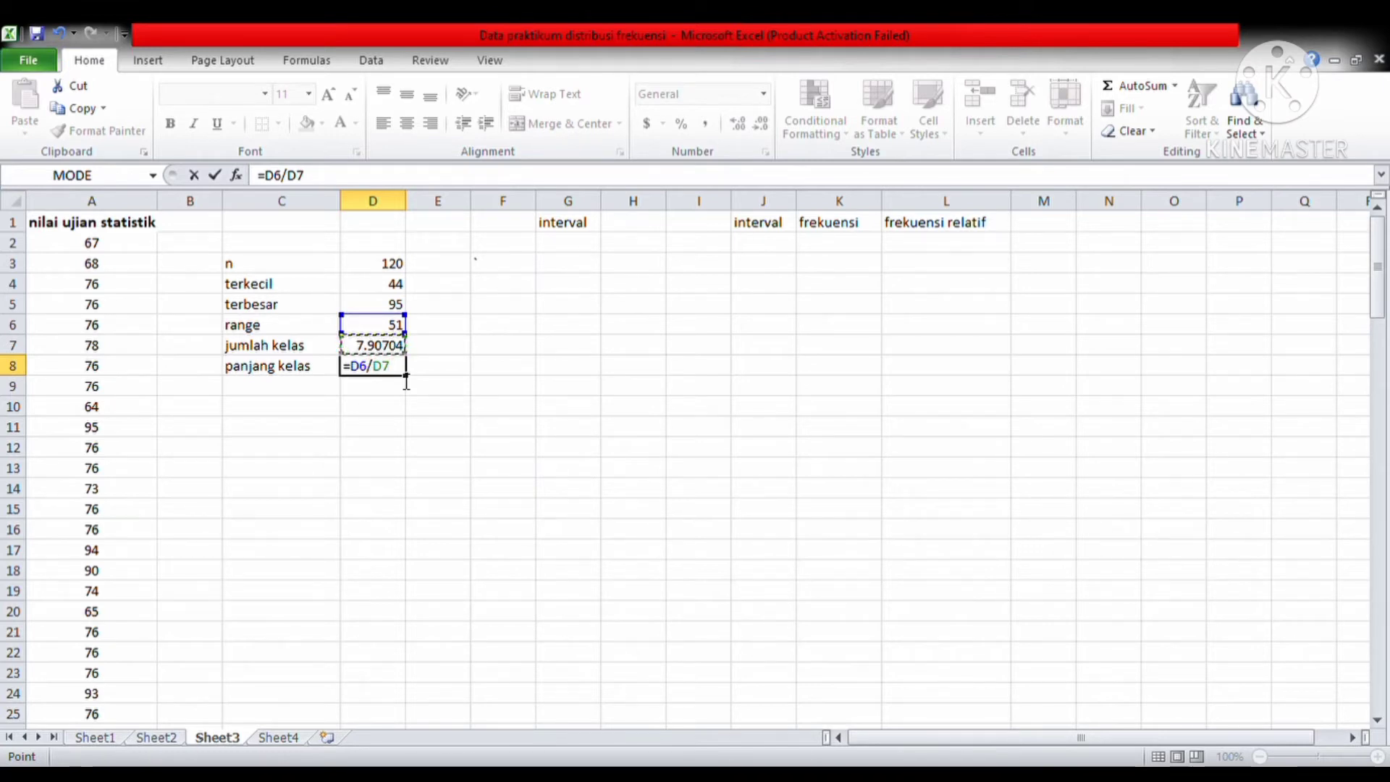
key("Return")
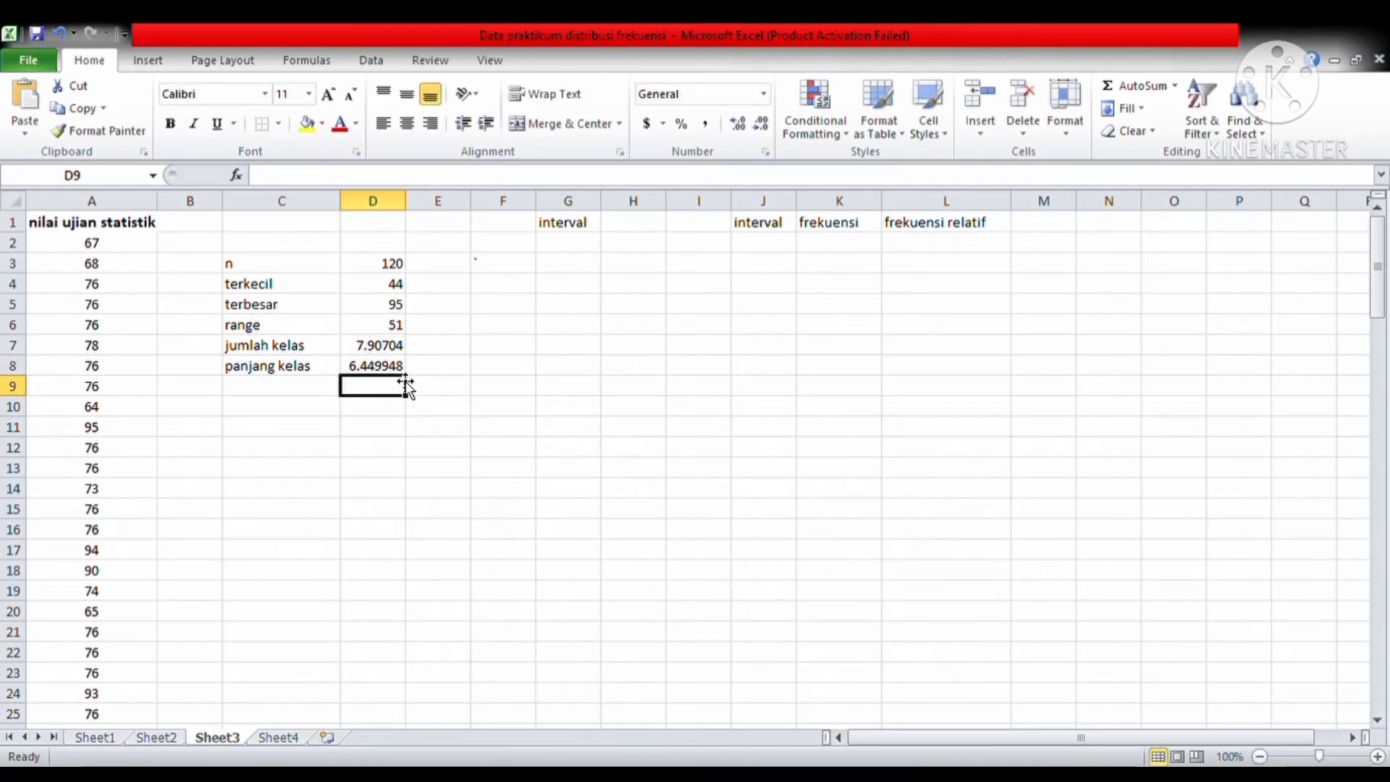
Enter the rounded-up number of classes, 8, in cell E7 and the rounded-up class width, 7, in cell E8
left_click(454, 351)
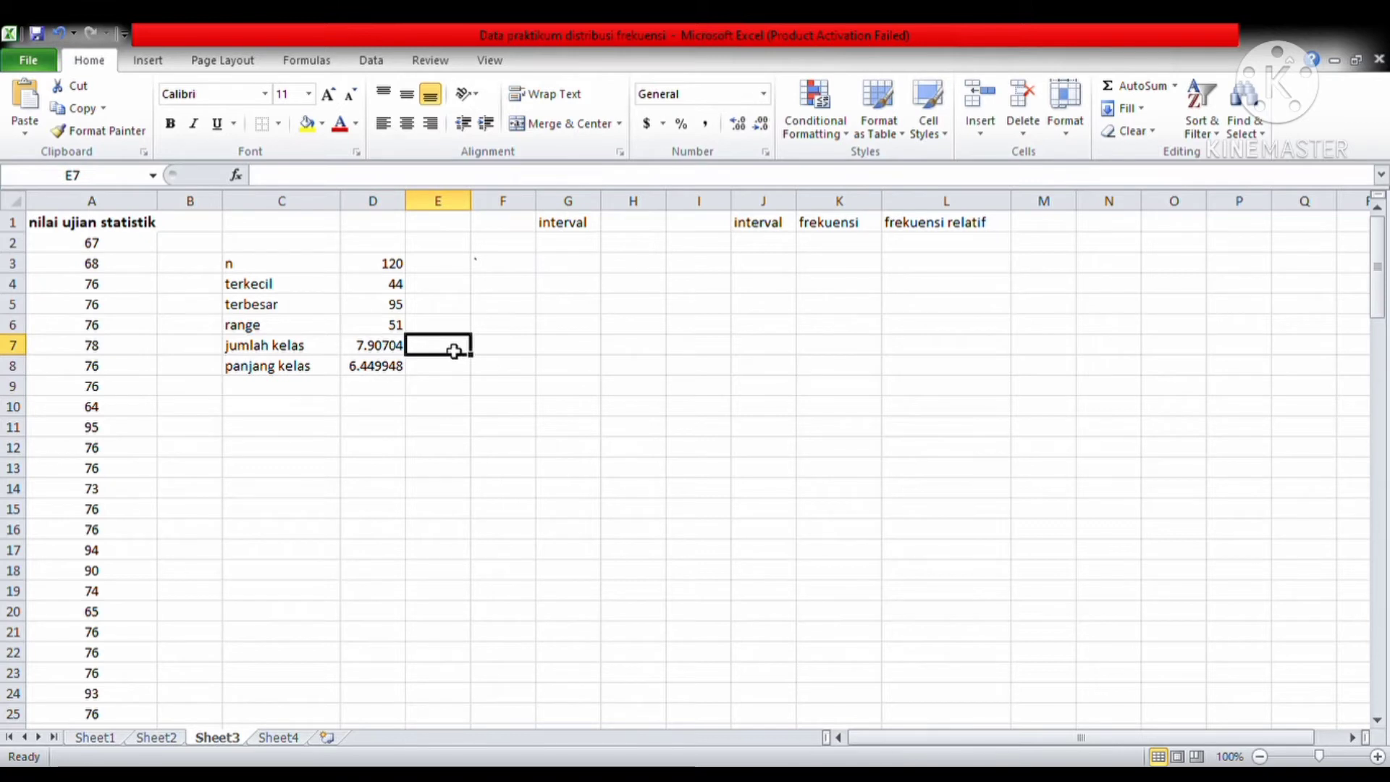
type("8")
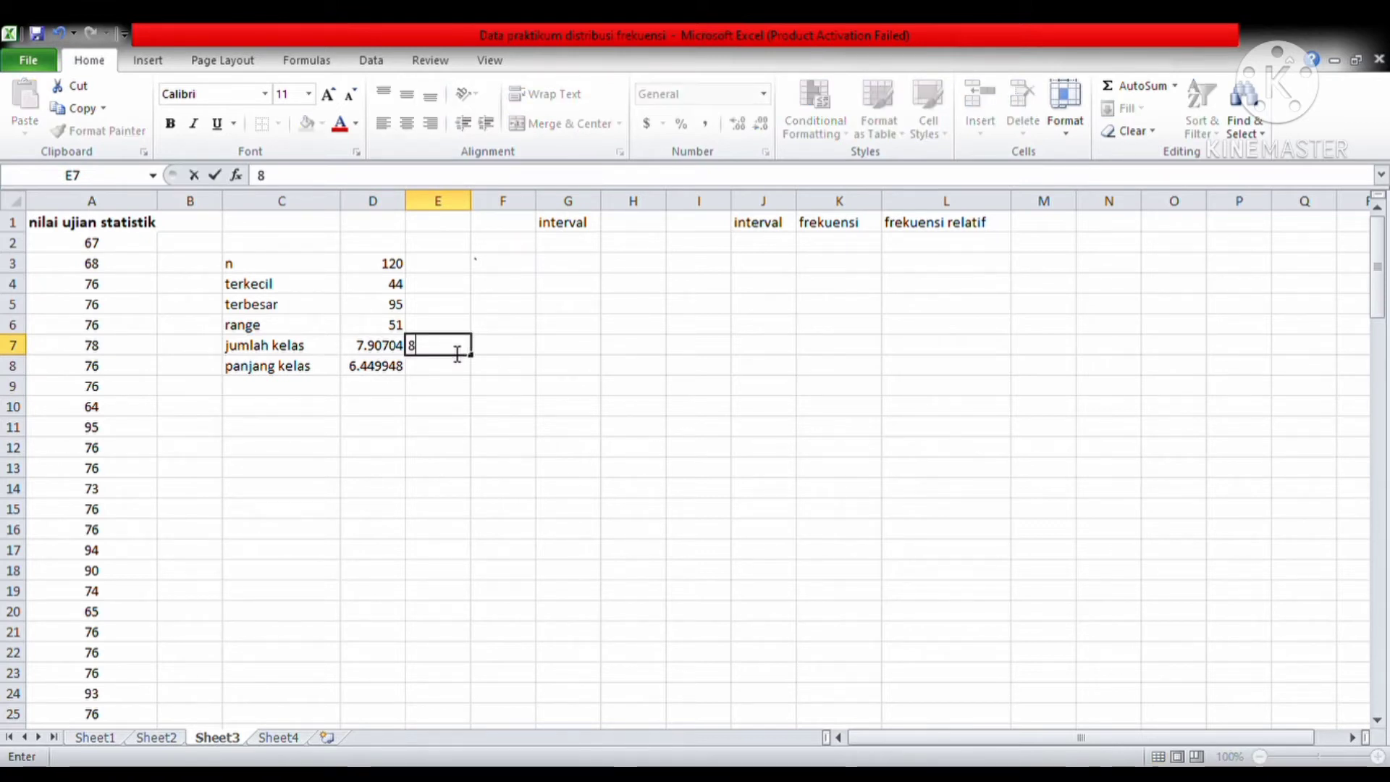
left_click(450, 368)
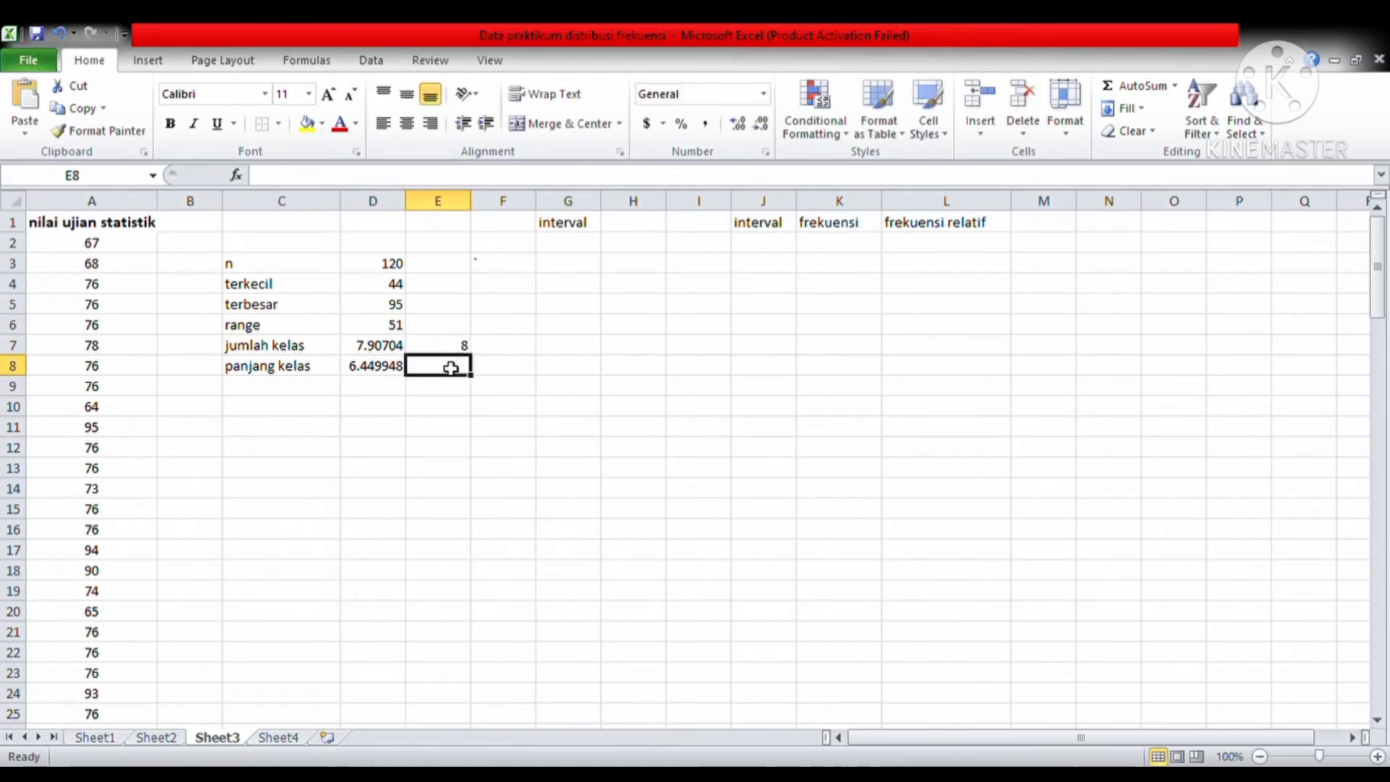
type("7")
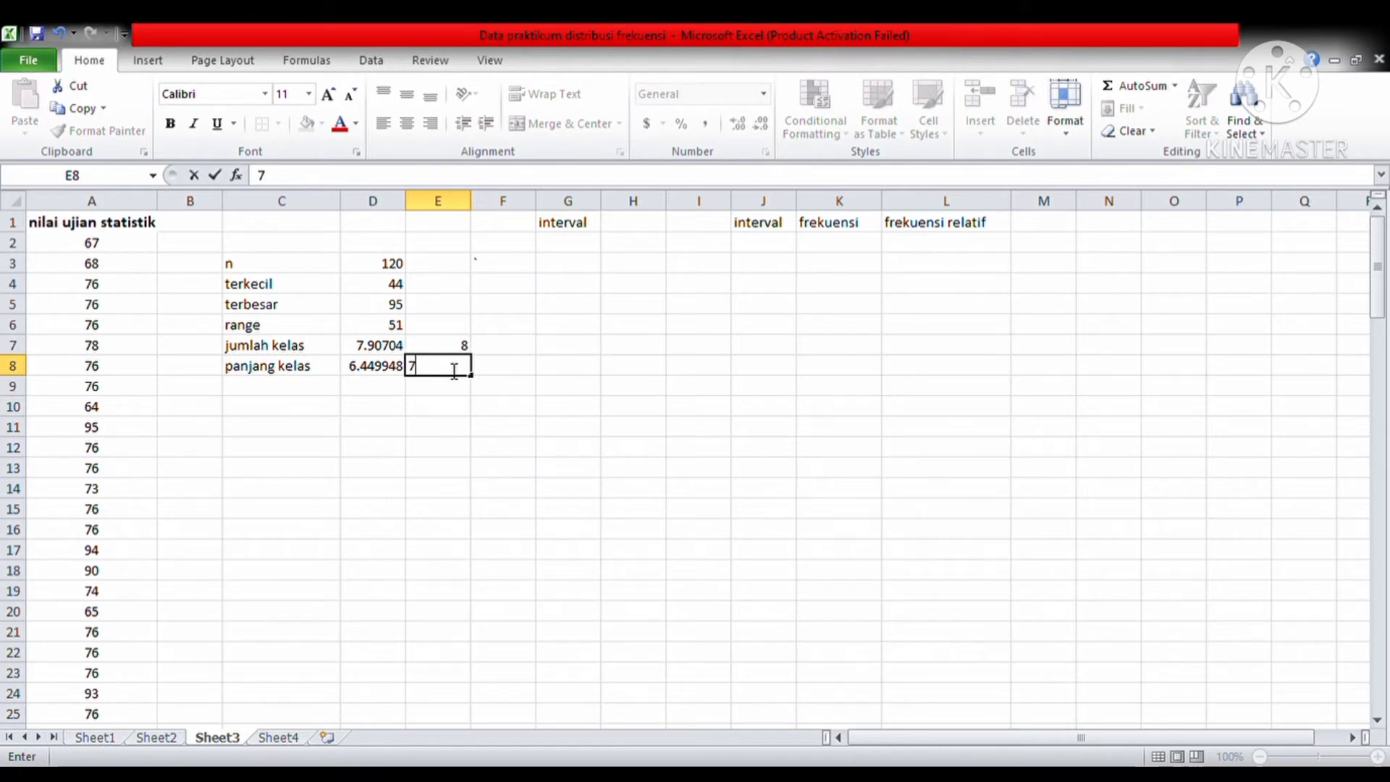
Enter 44 in cell G2 as the lower limit of the first interval
left_click(571, 265)
left_click(568, 249)
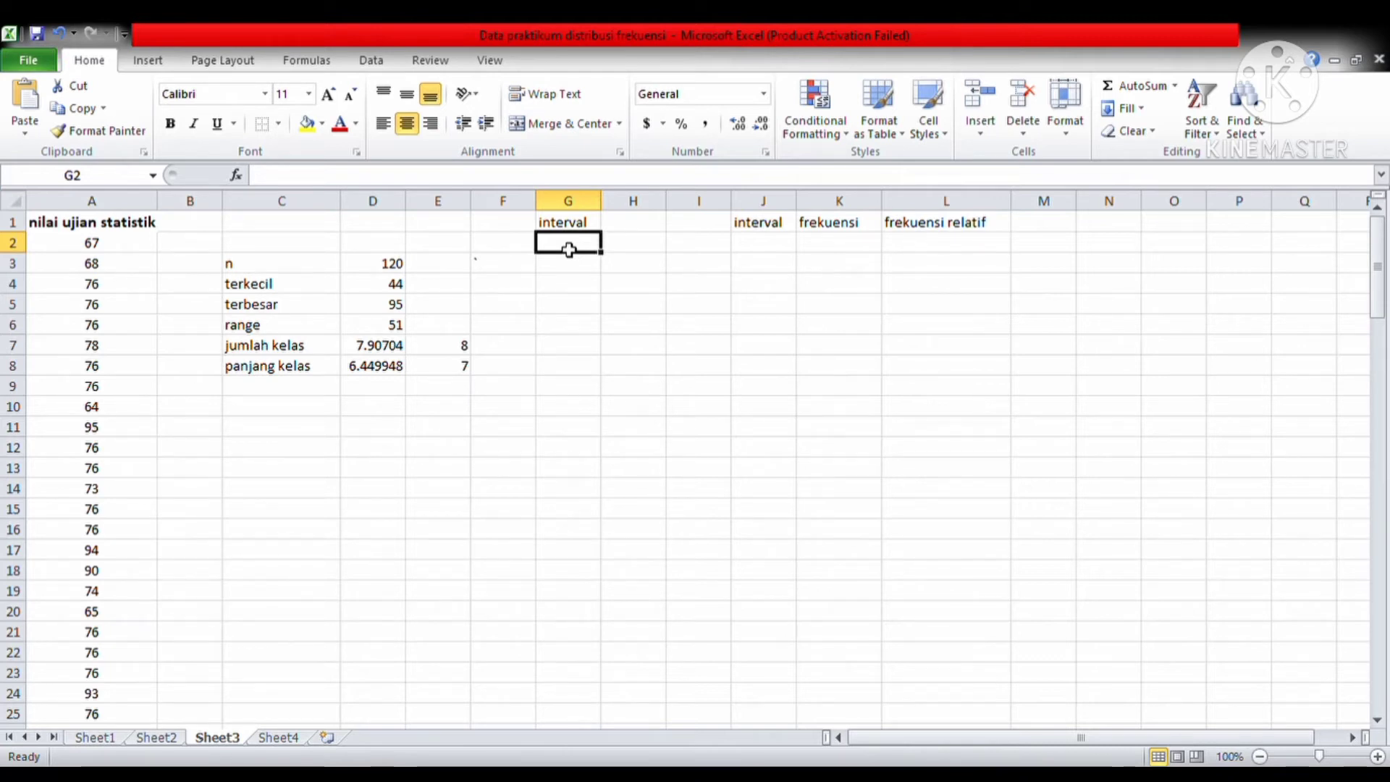
type("44")
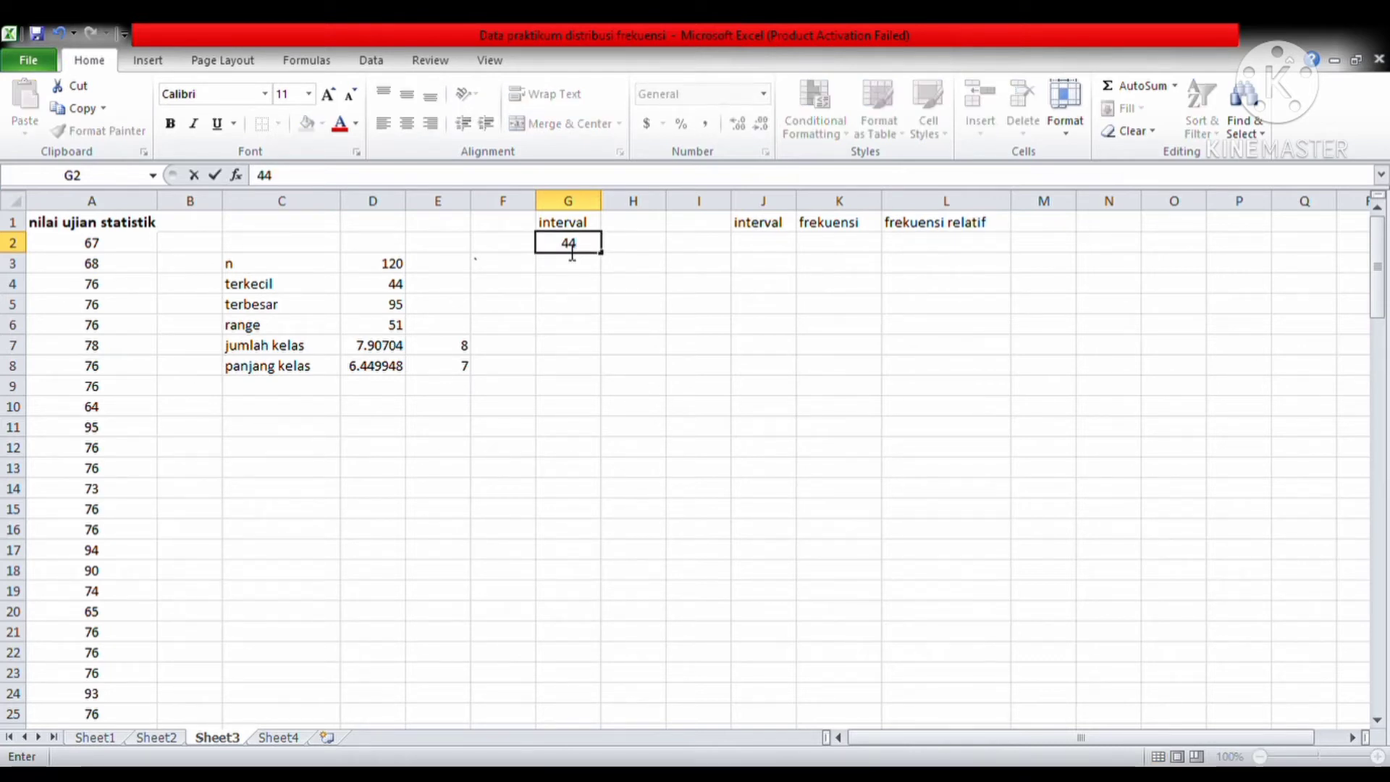
Calculate the first interval's upper limit in cell H2 with the formula =G2+7-1
left_click(631, 253)
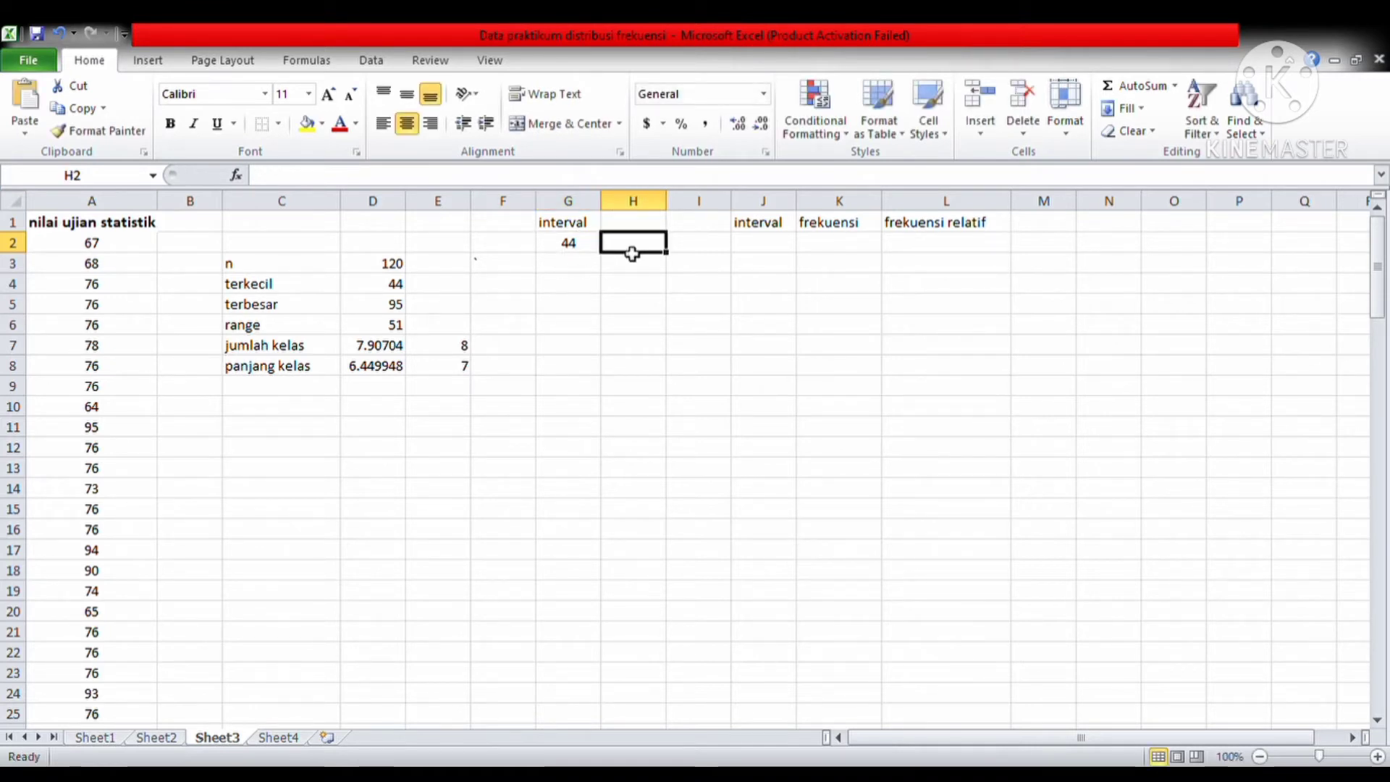
type("=")
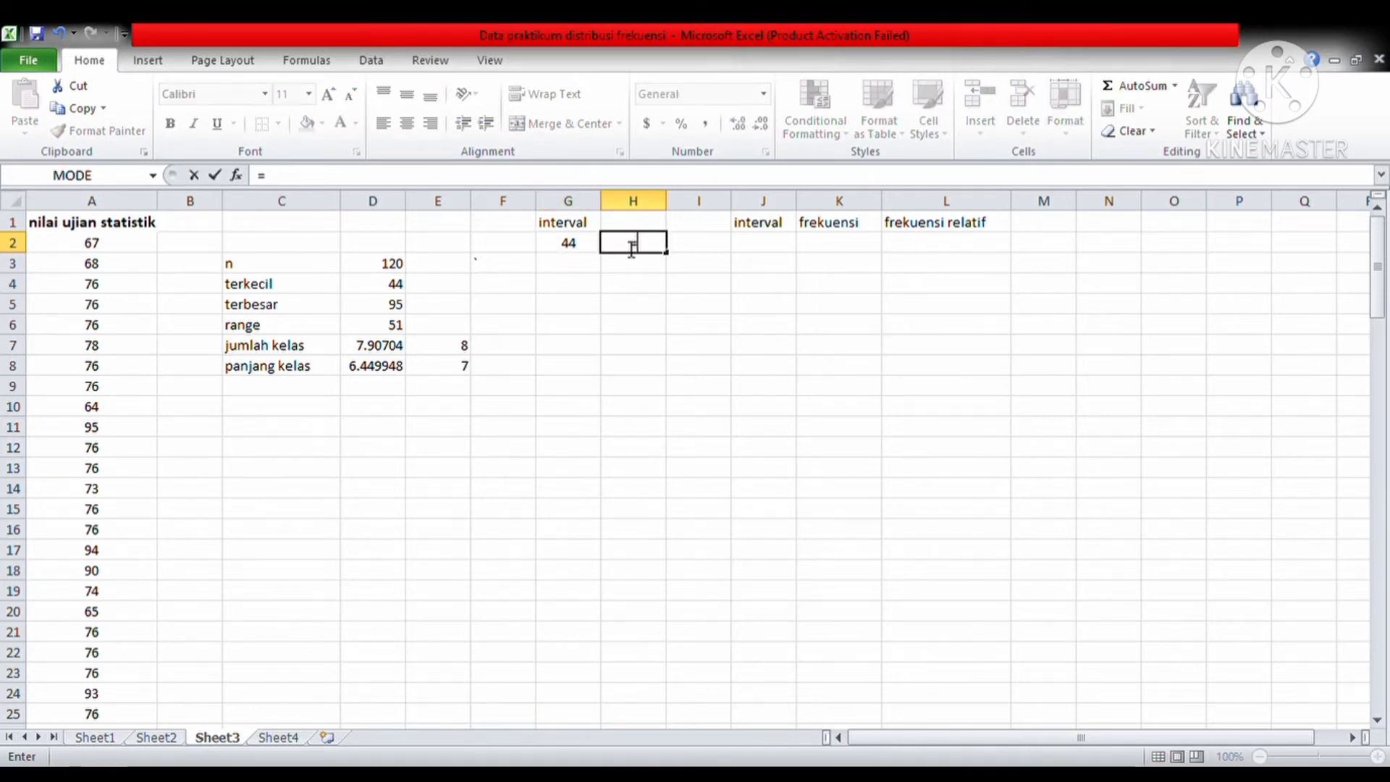
left_click(588, 243)
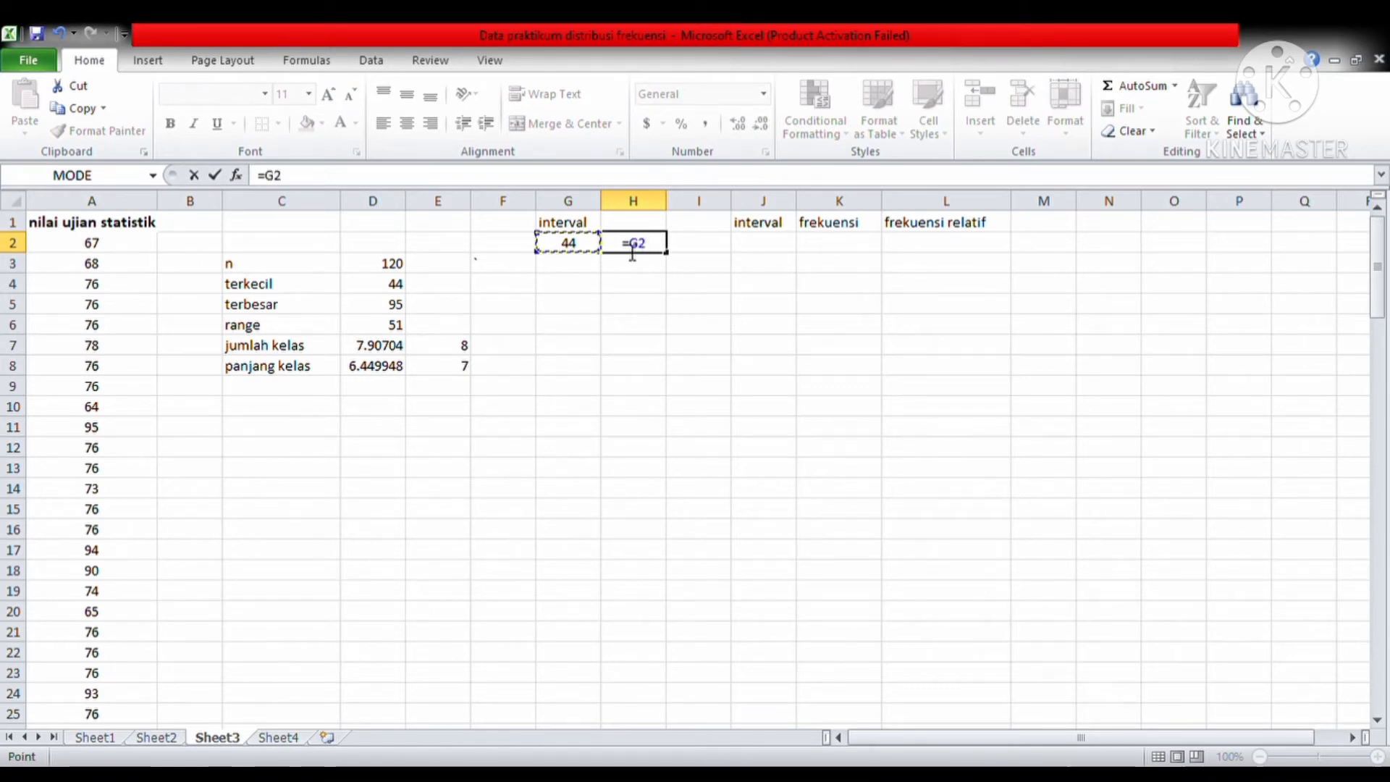
type("+7")
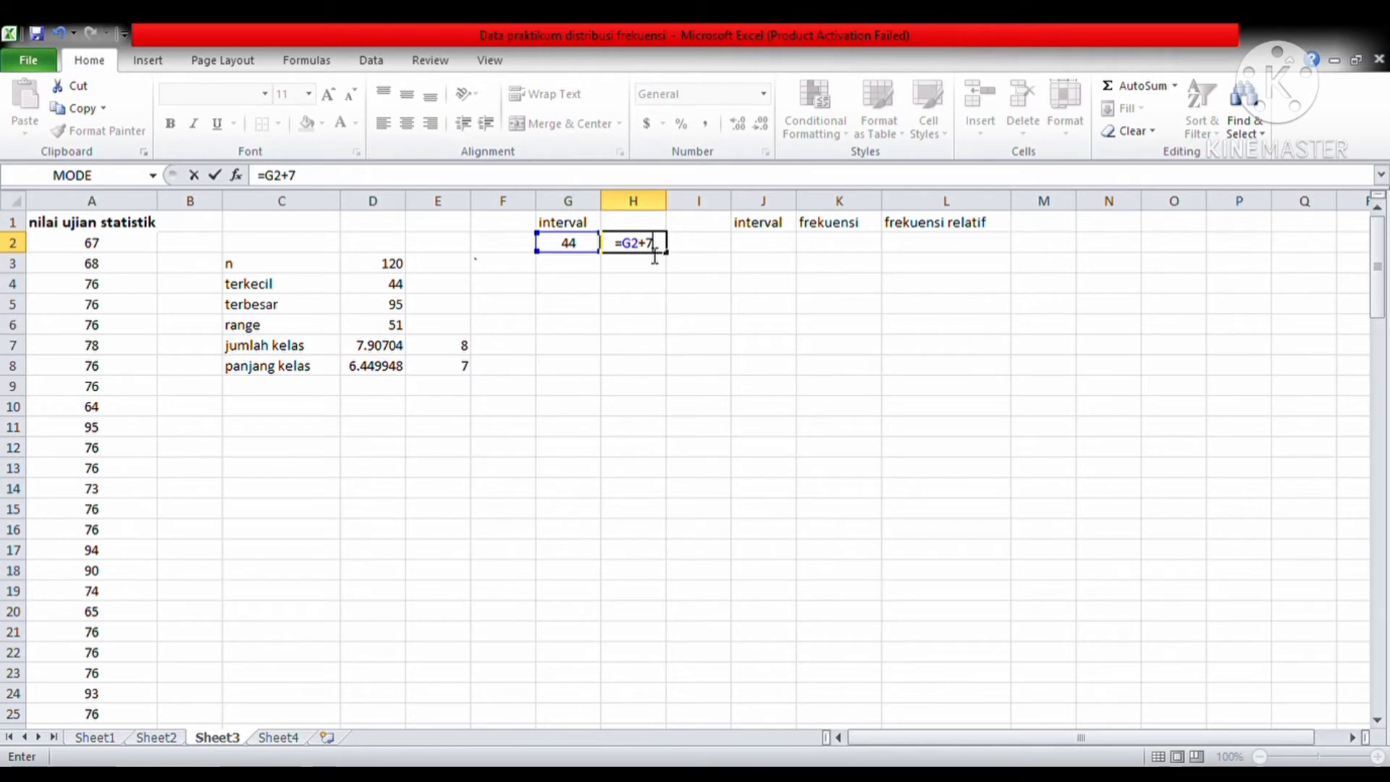
type("-1")
key("Return")
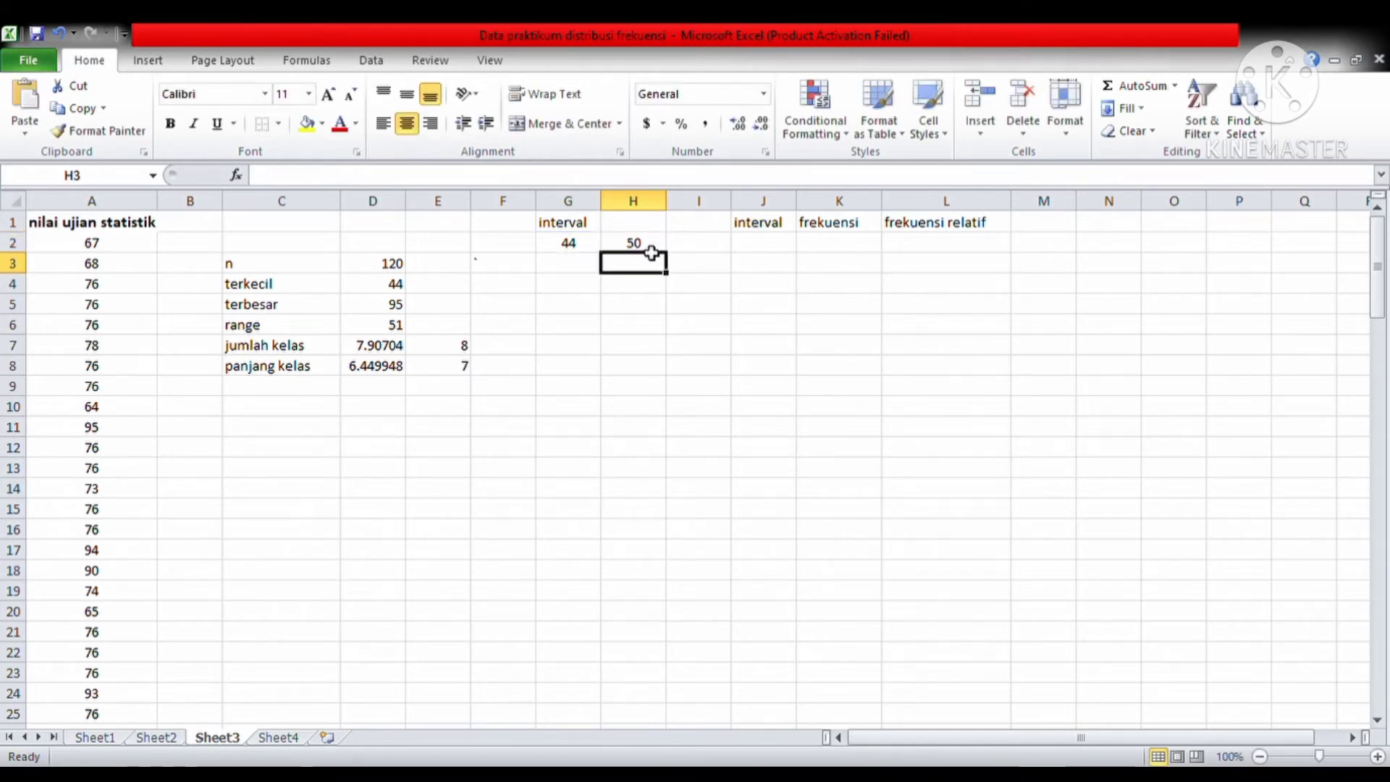
Calculate the second interval's lower limit in cell G3 with the formula =H2+1
left_click(581, 272)
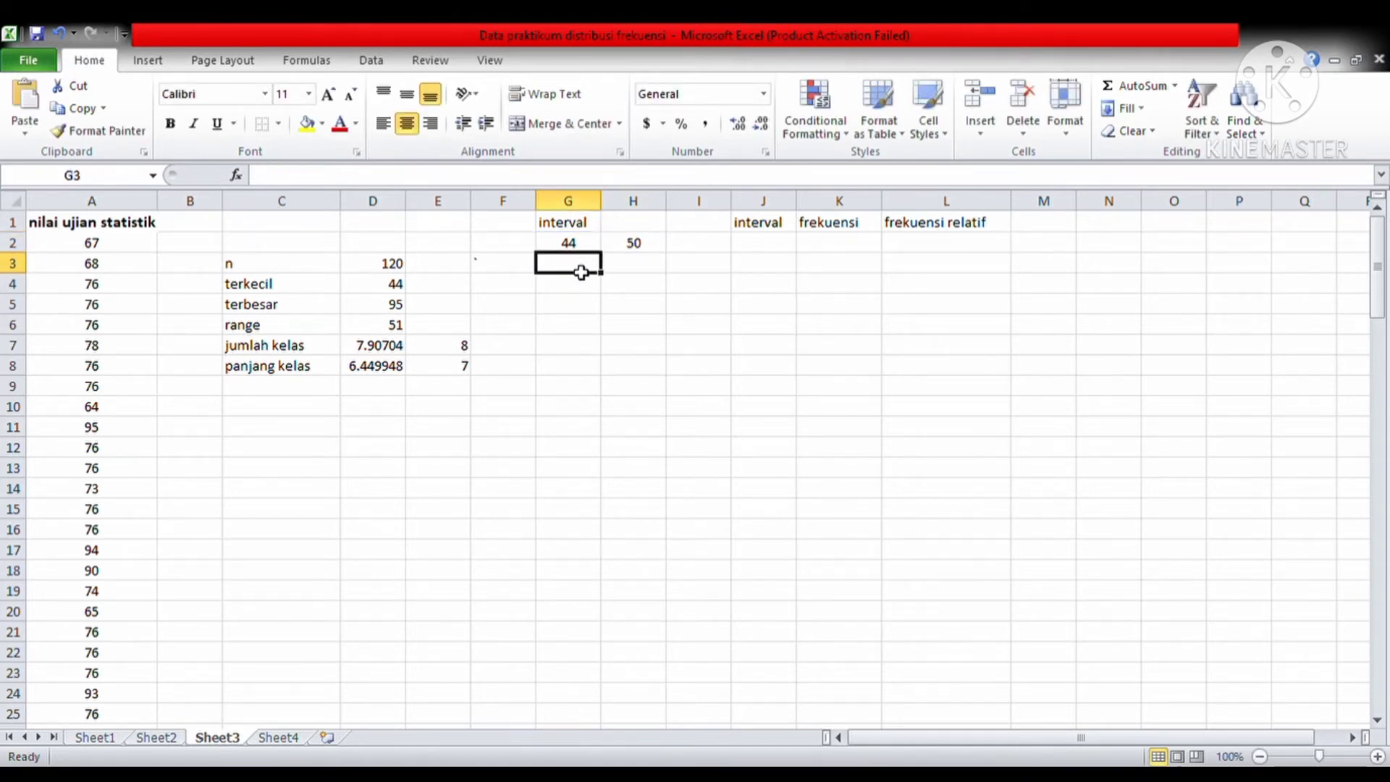
type("=")
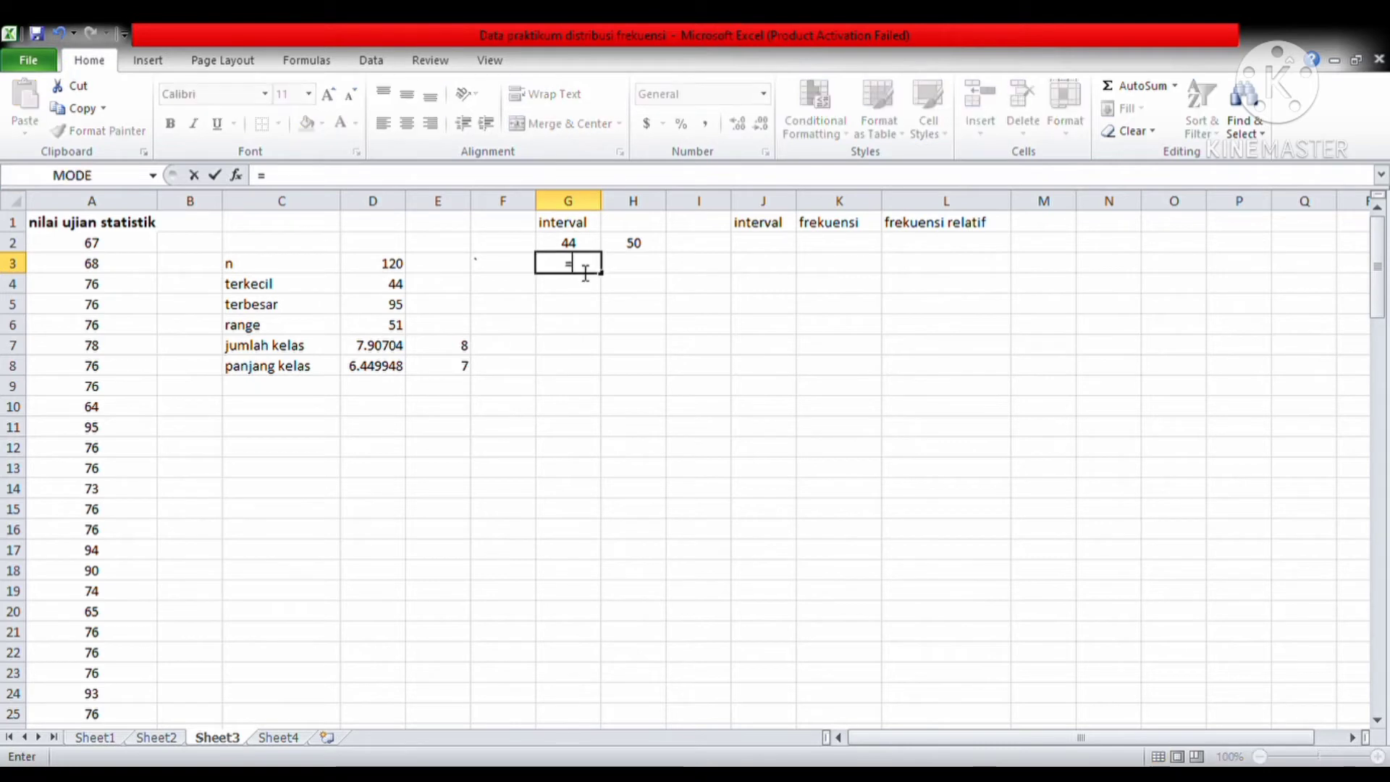
left_click(629, 246)
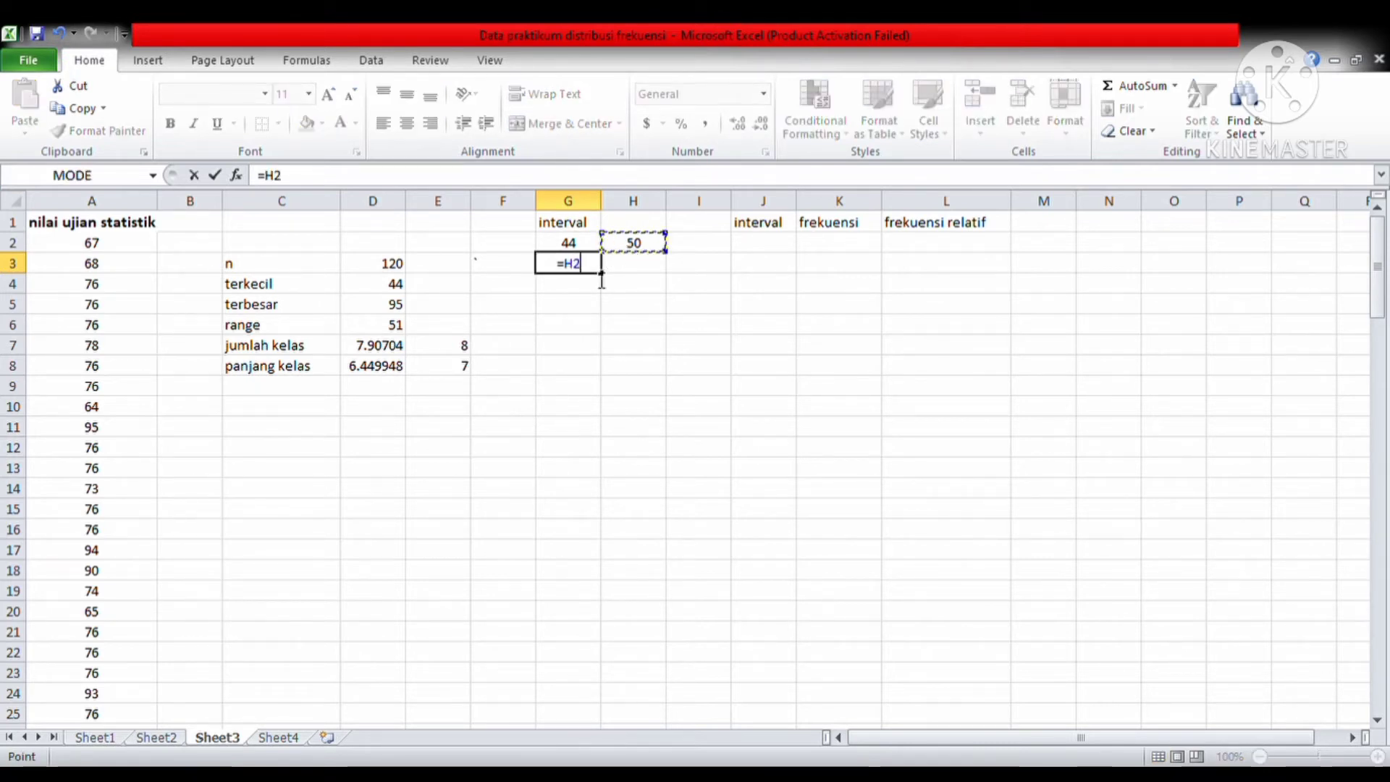
type("+1")
key("Return")
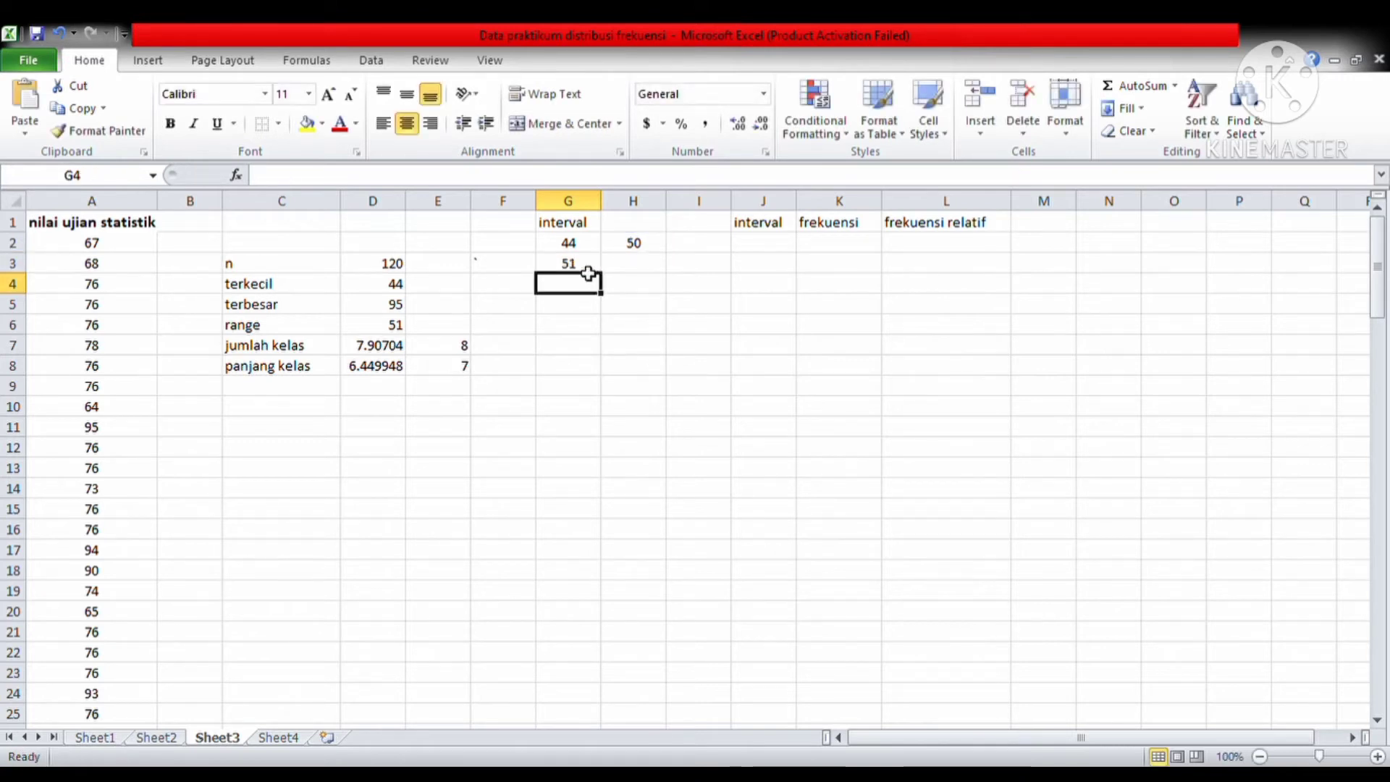
Fill the upper-limit formula from H2 down to H9 and the lower-limit formula from G3 down to G9
left_click(623, 247)
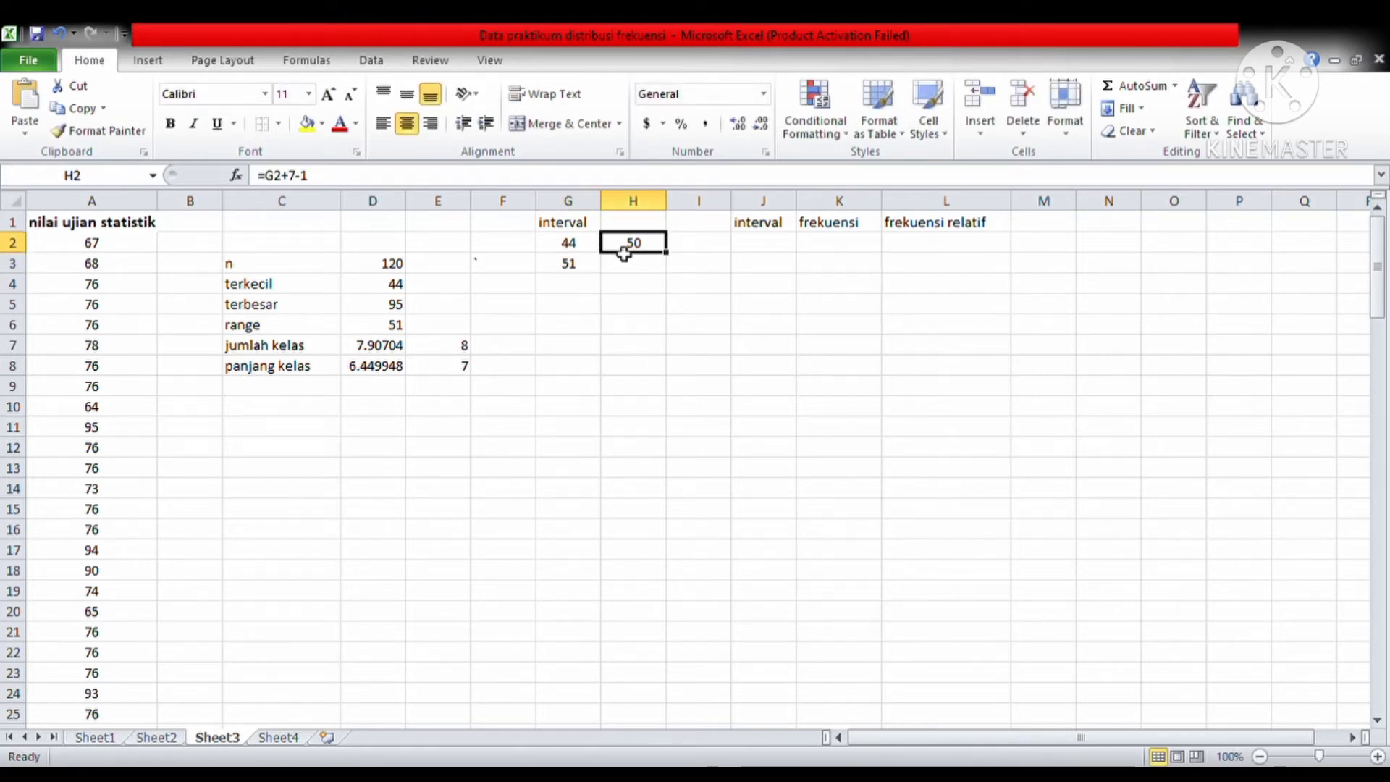
left_click(588, 265)
left_click(640, 248)
left_click_drag(668, 257, 636, 394)
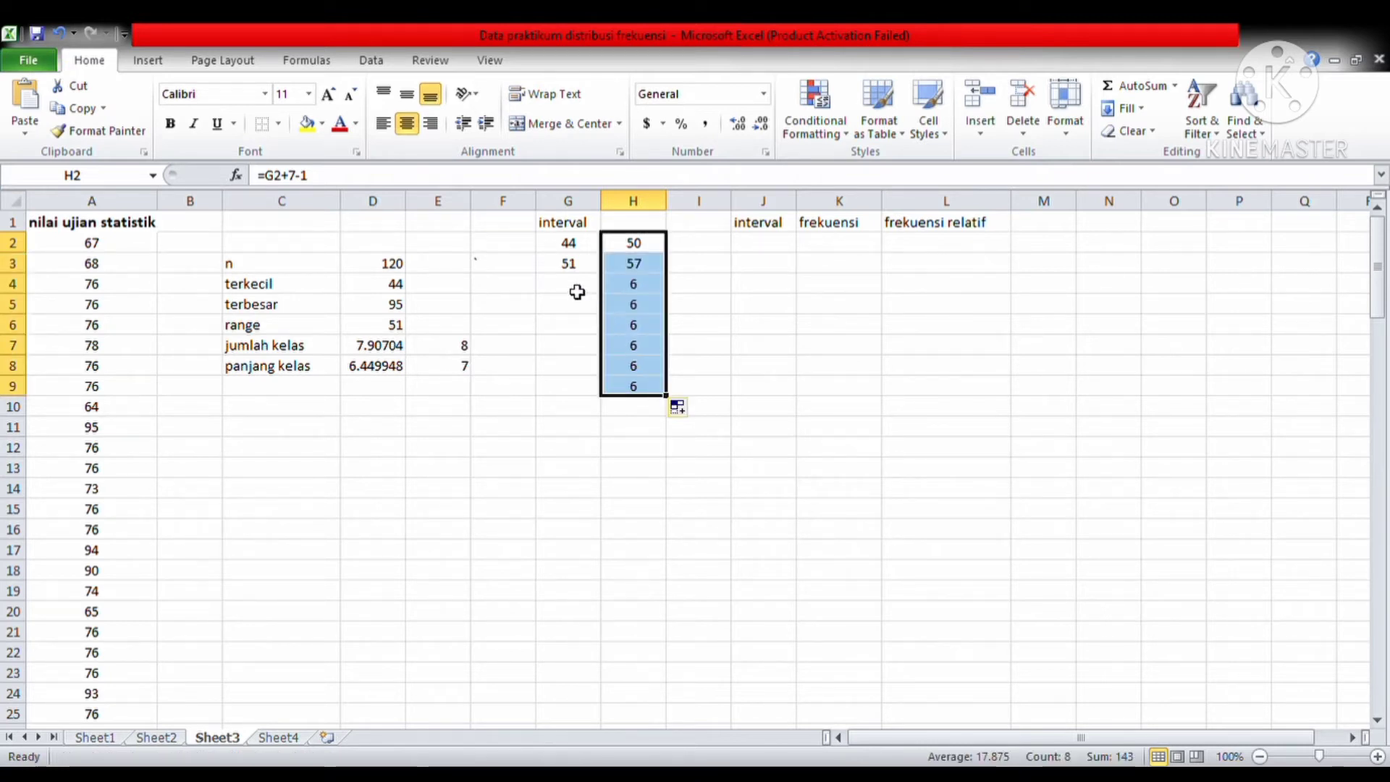
left_click(575, 269)
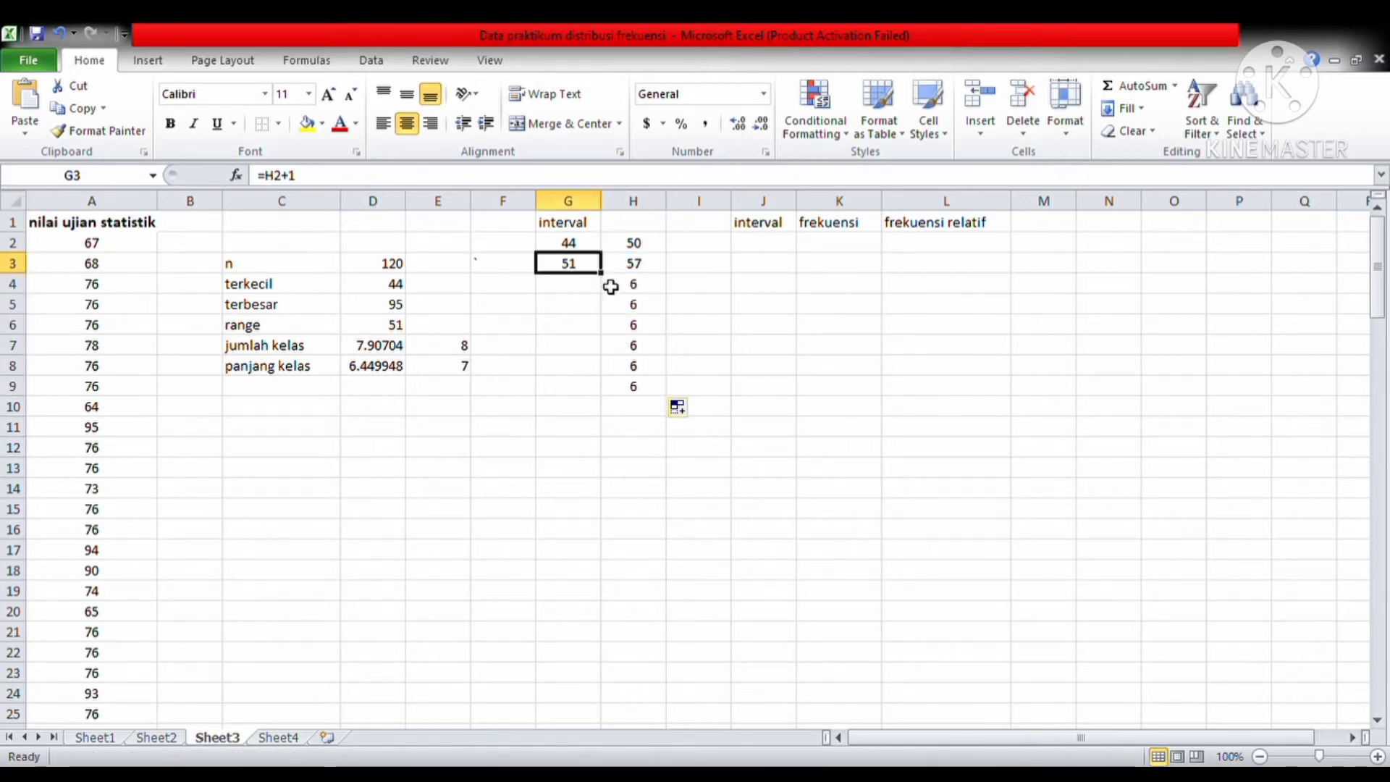
left_click_drag(601, 274, 603, 396)
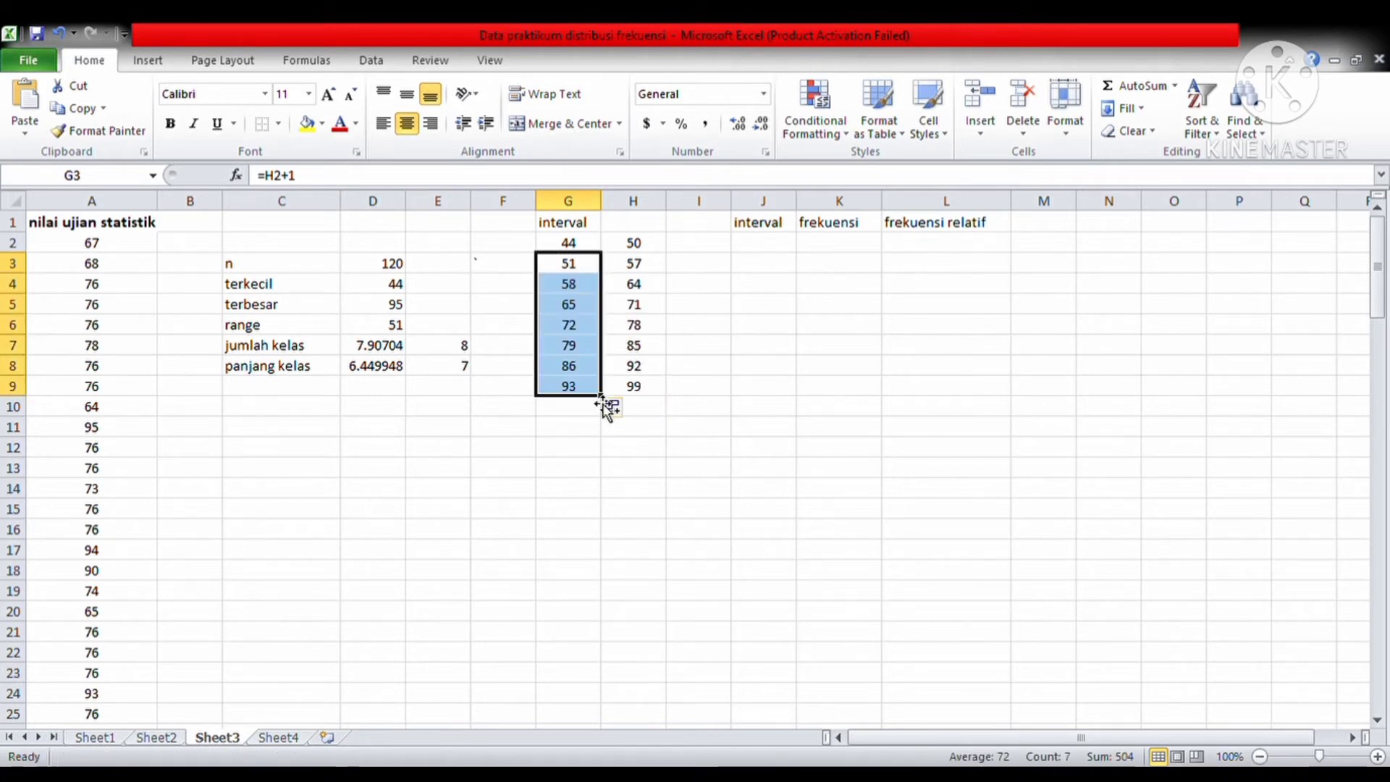
Join the class limits in cell J2 with =CONCATENATE(G2:G9,"-",H2:H9) and fill the interval labels down to J9
left_click(699, 254)
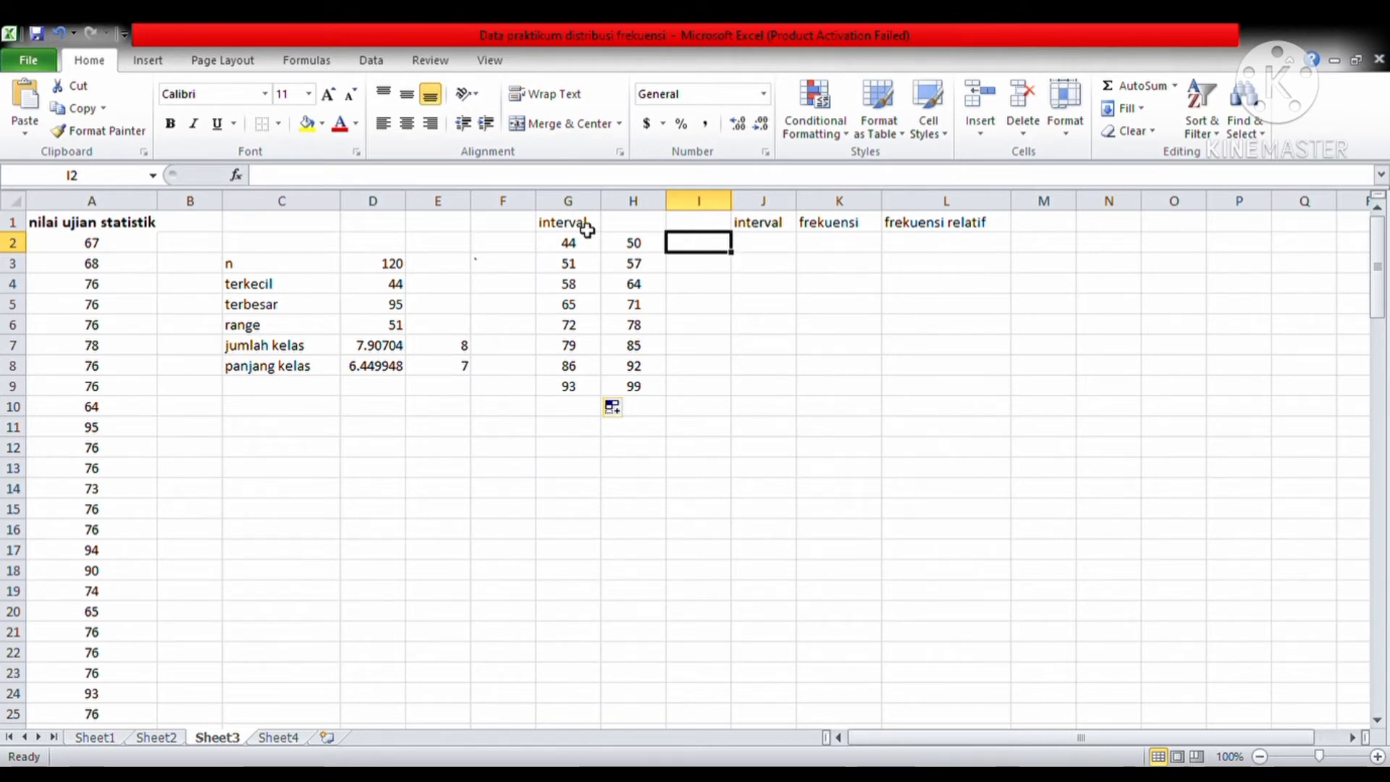
left_click(758, 249)
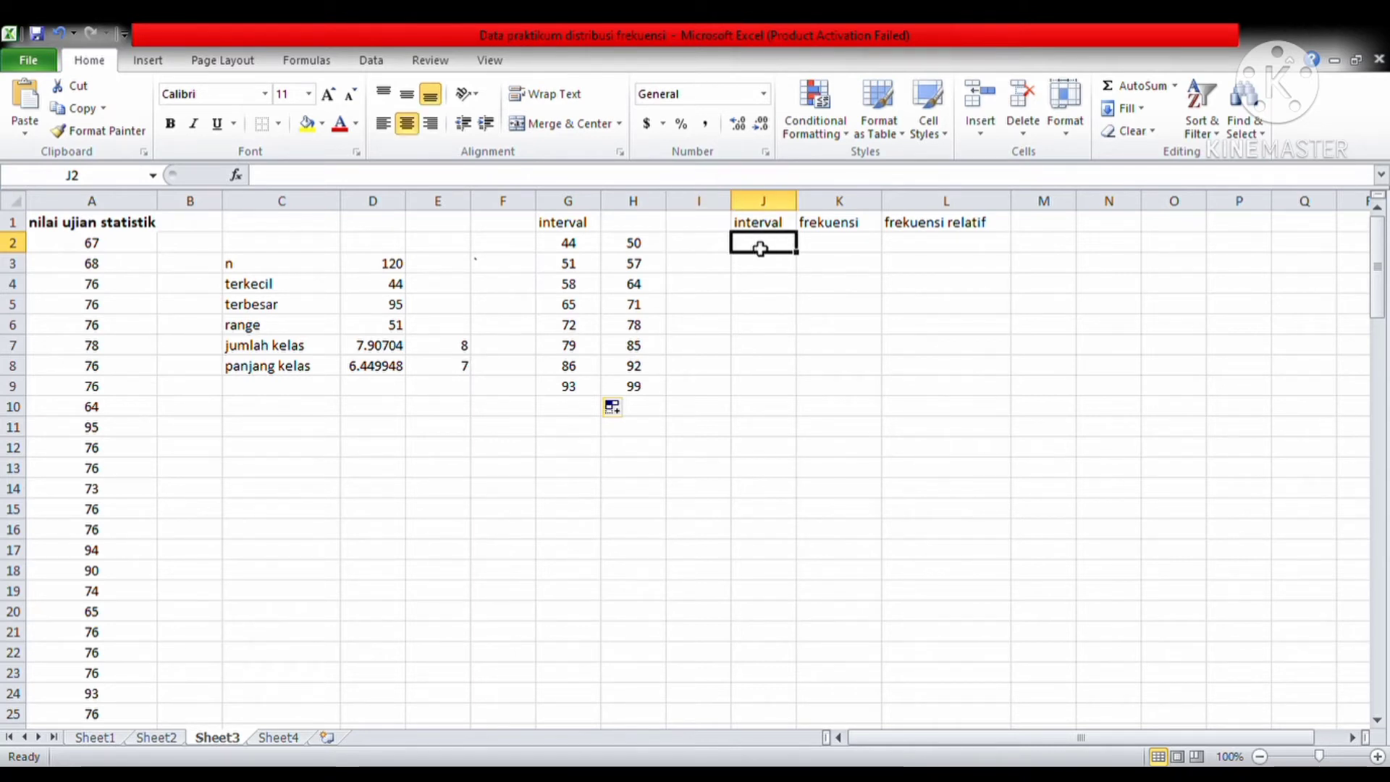
type("=")
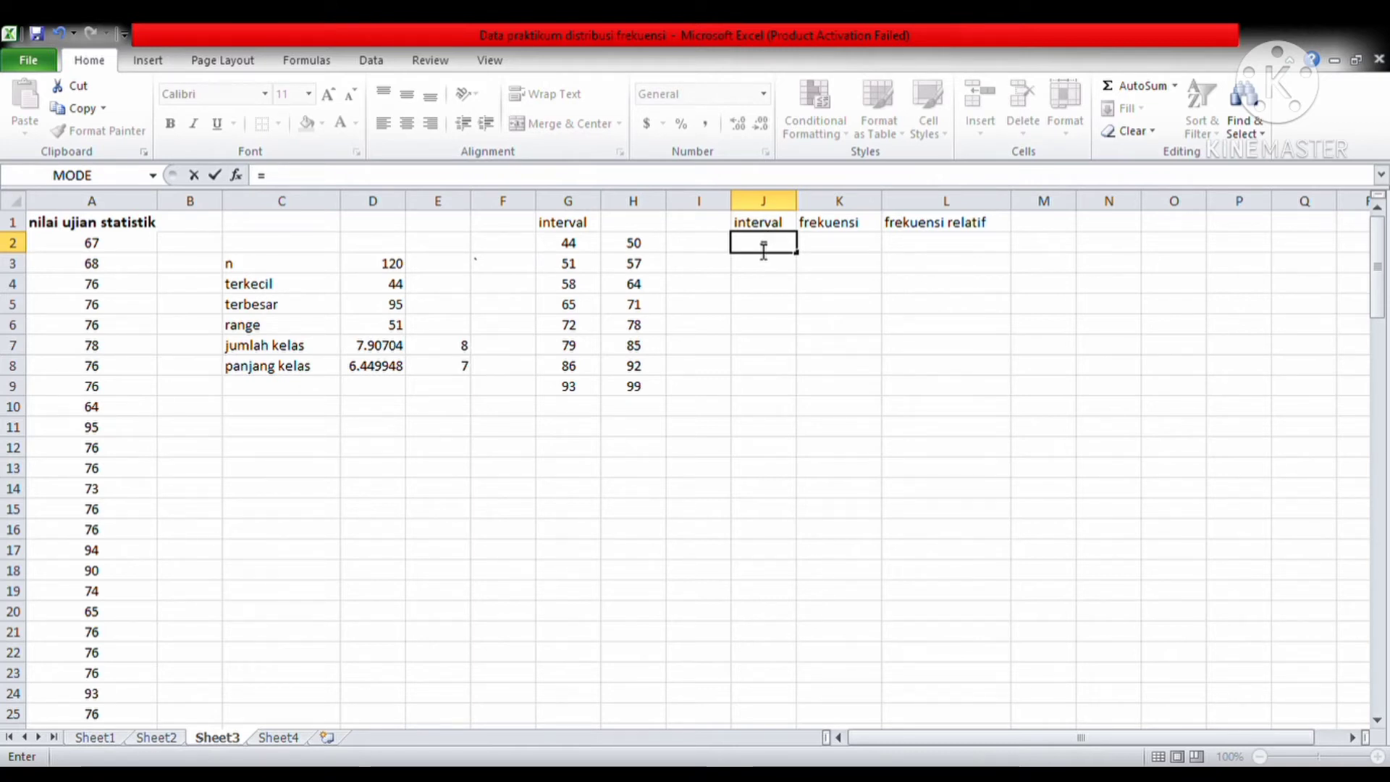
type("co")
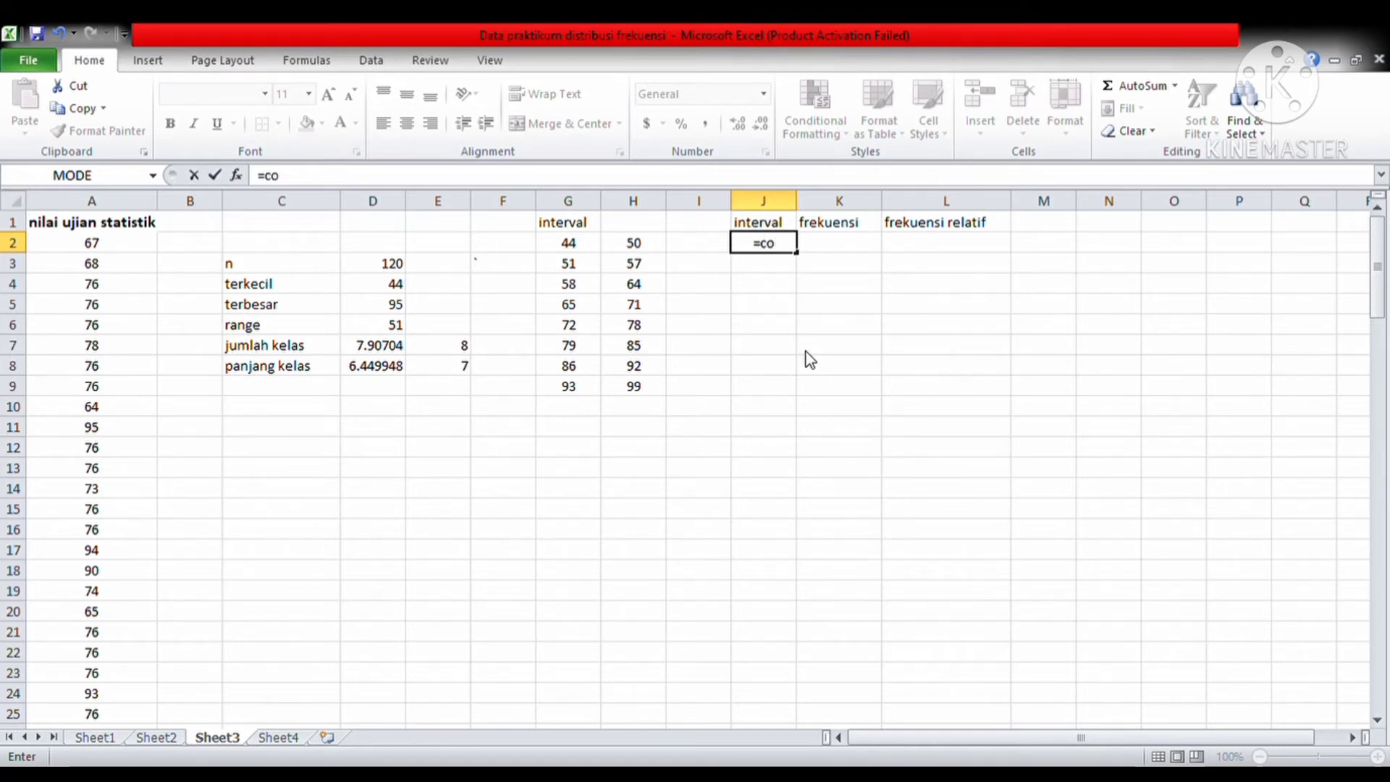
key("Tab")
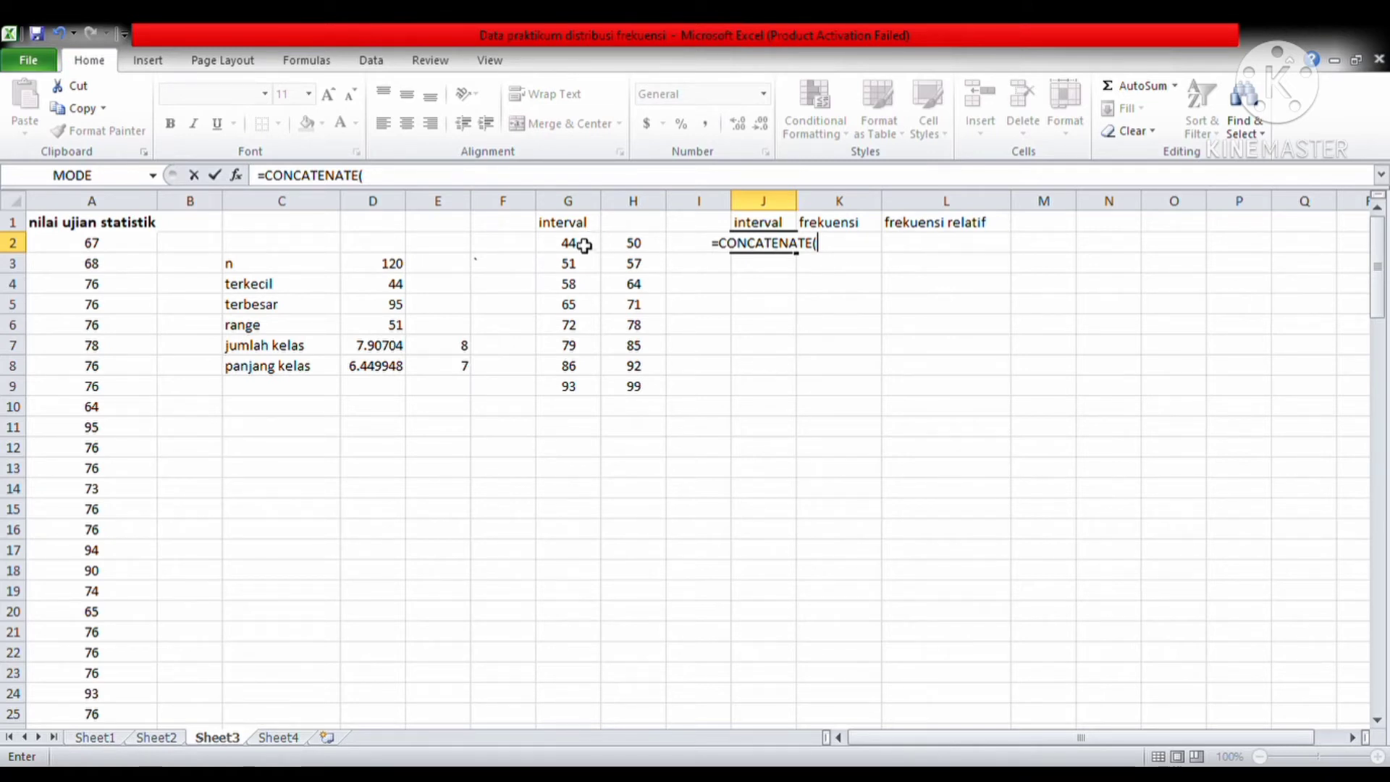
left_click_drag(581, 248, 581, 391)
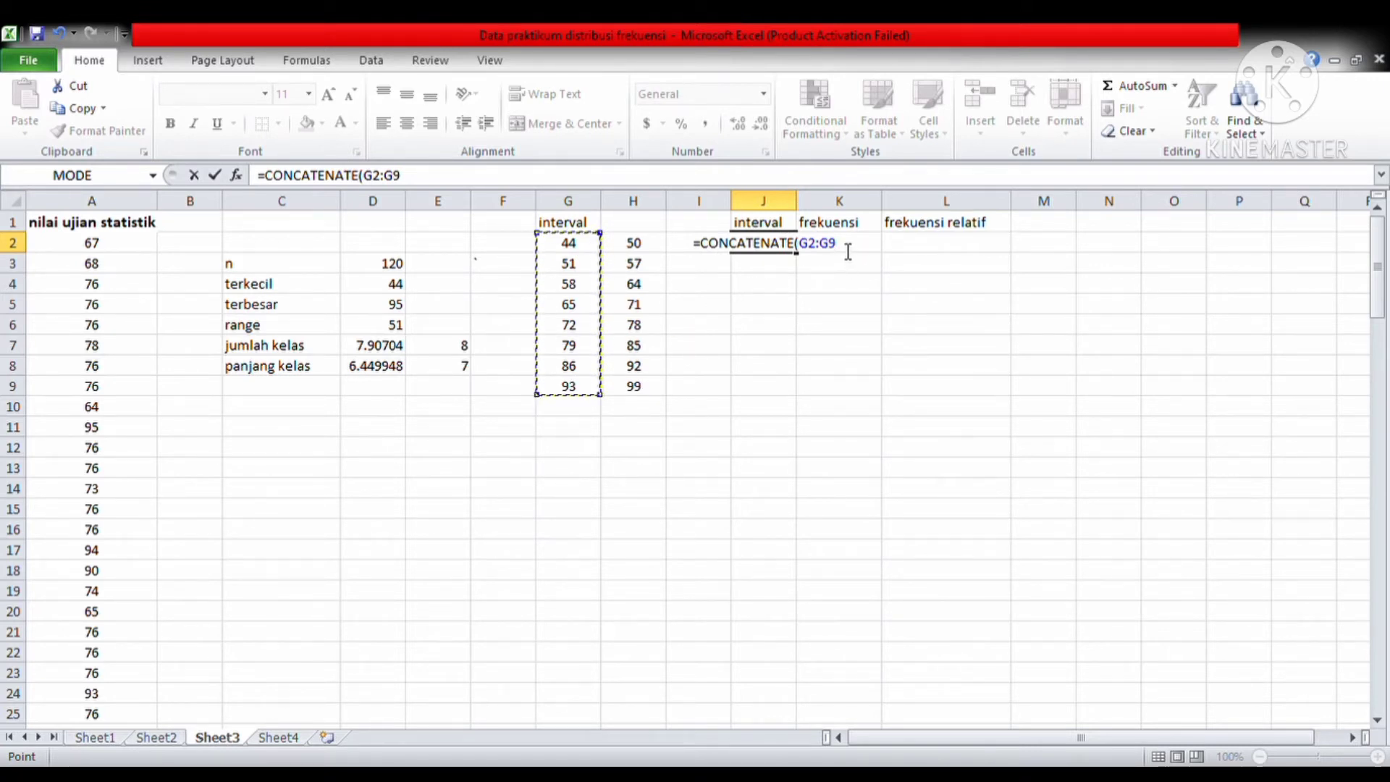
type(",")
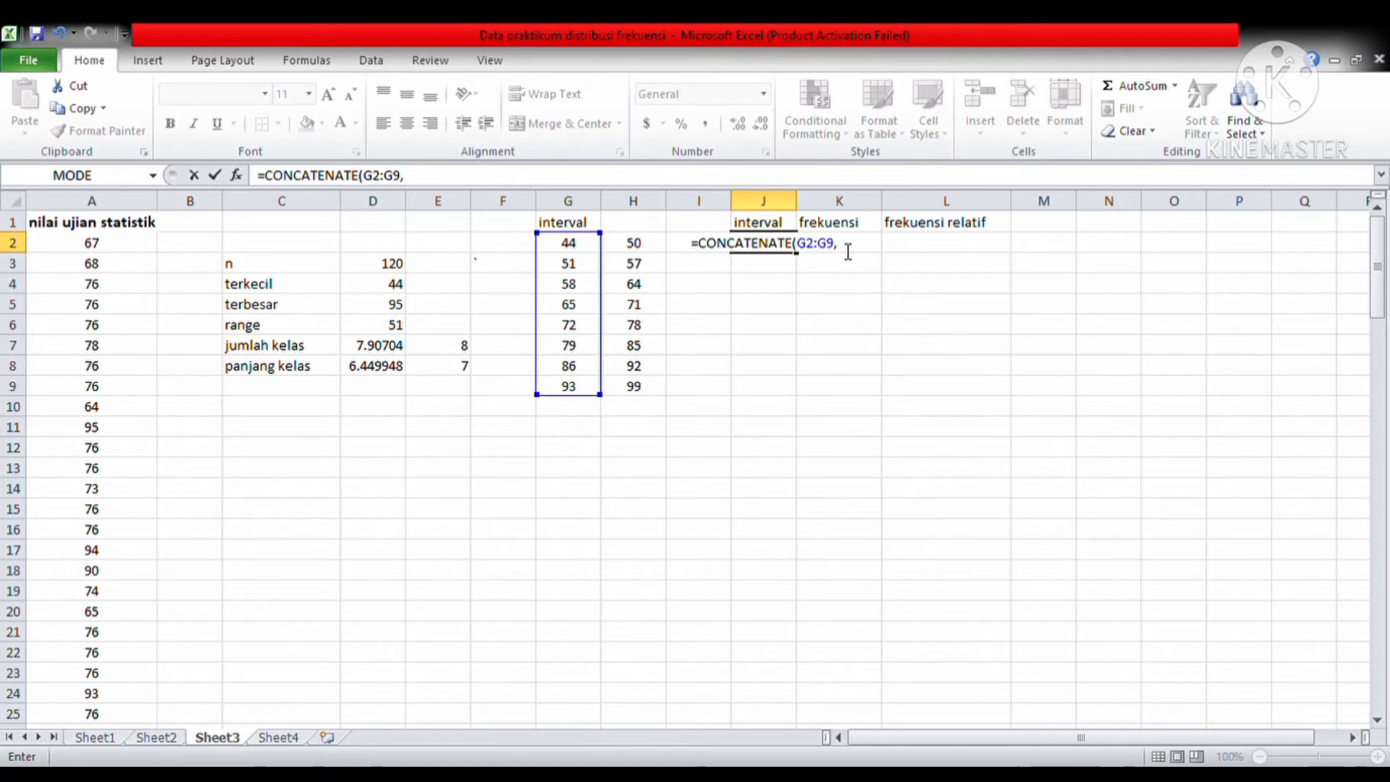
type("\"-")
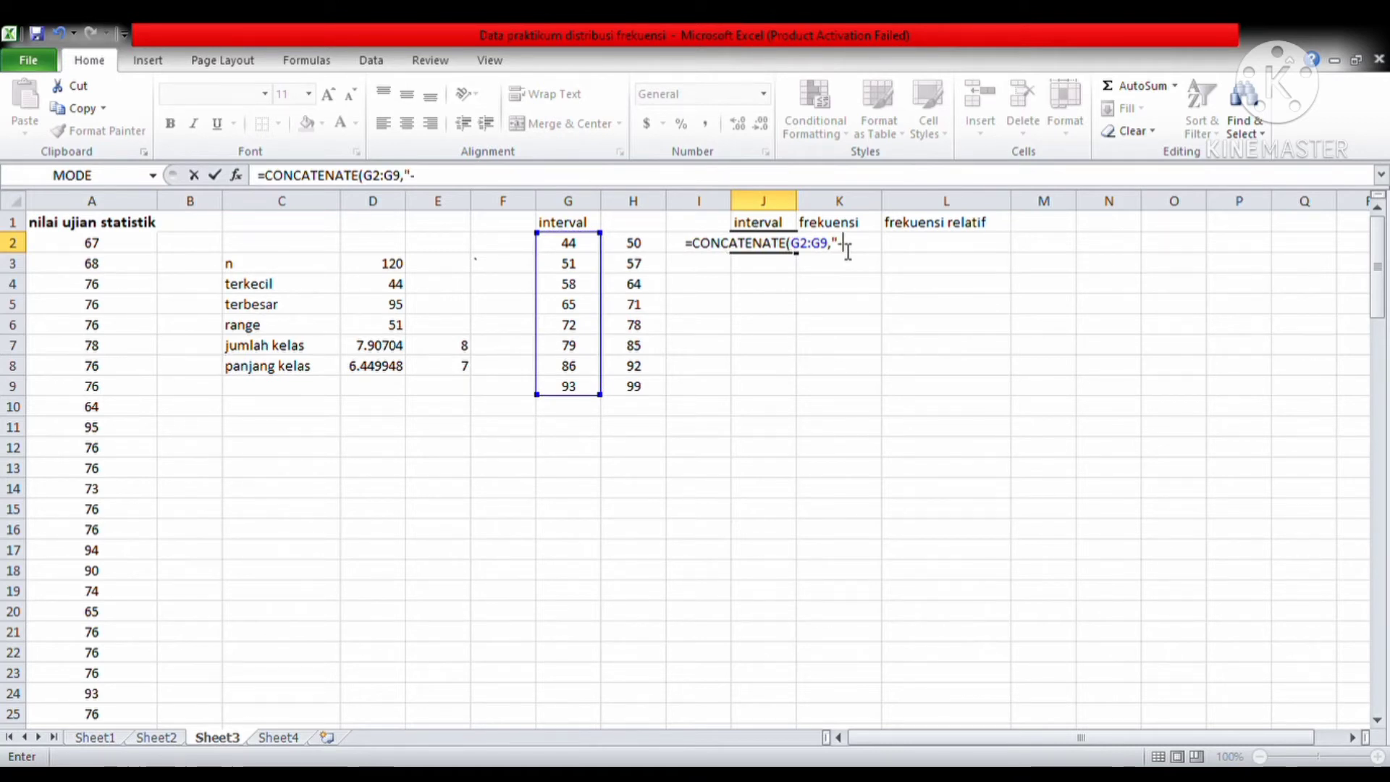
type("\",")
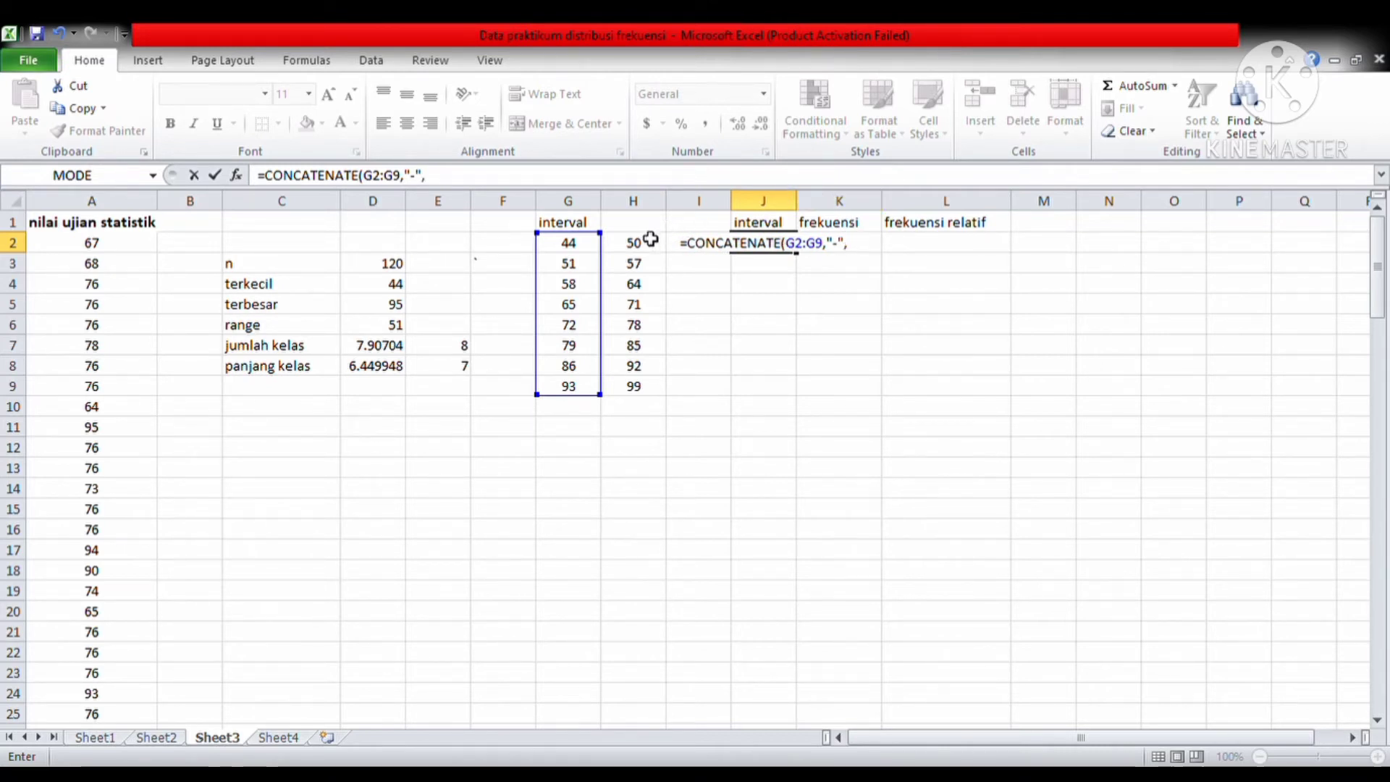
left_click_drag(646, 245, 650, 391)
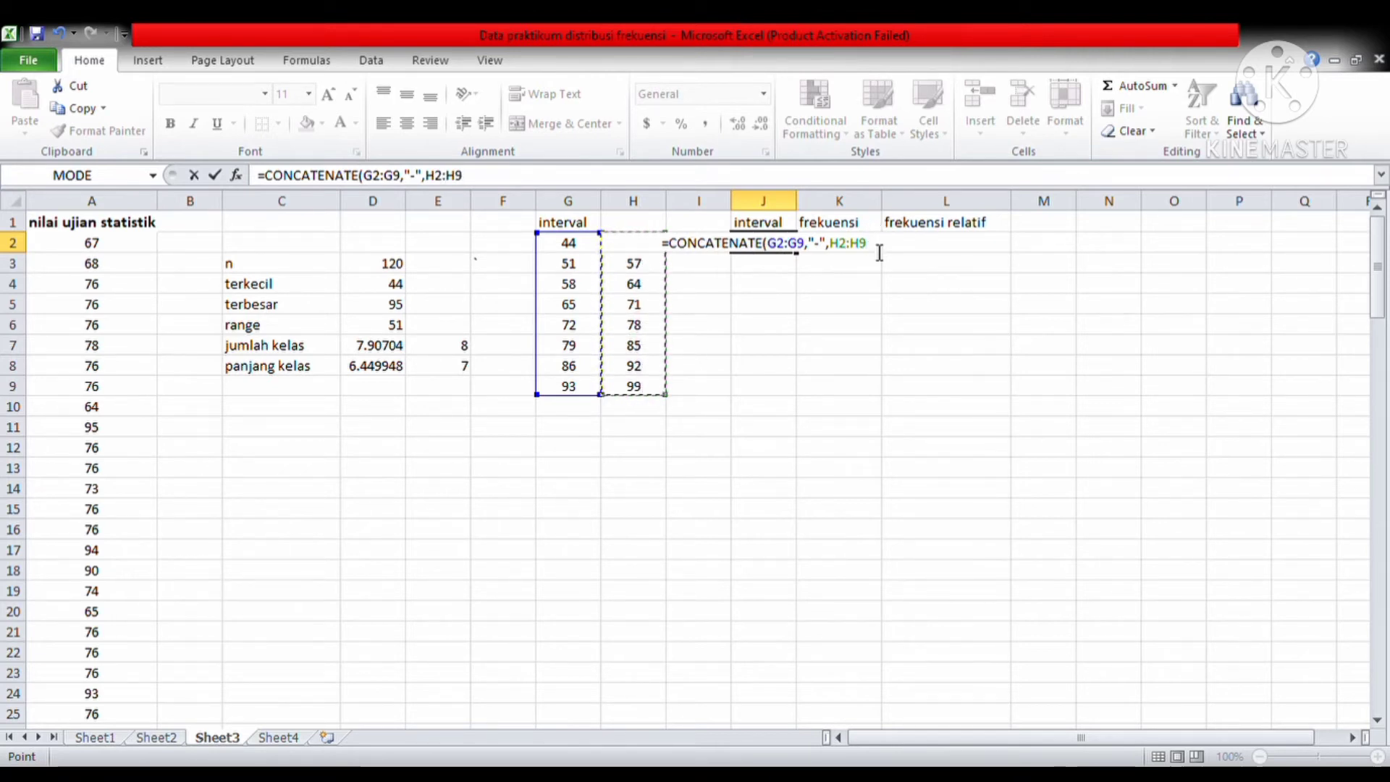
type(")")
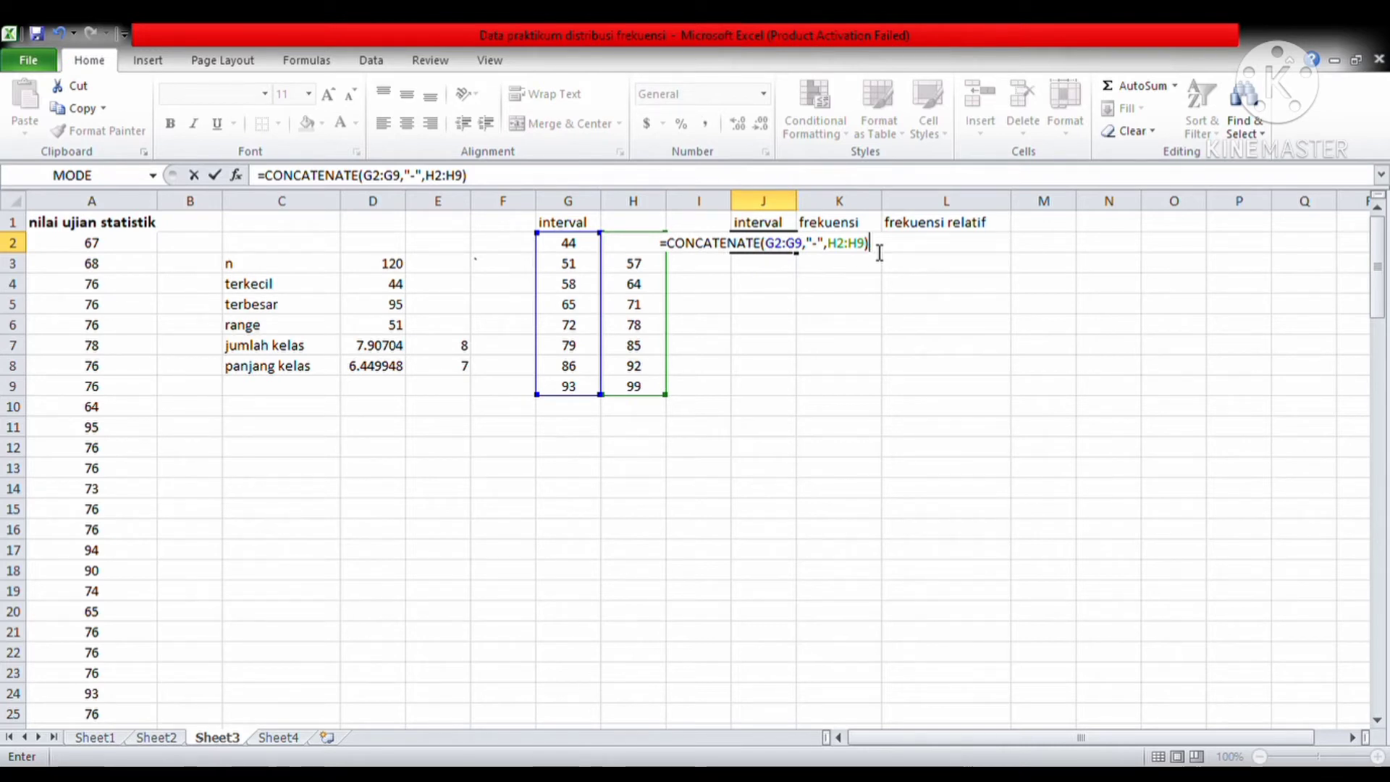
key("Return")
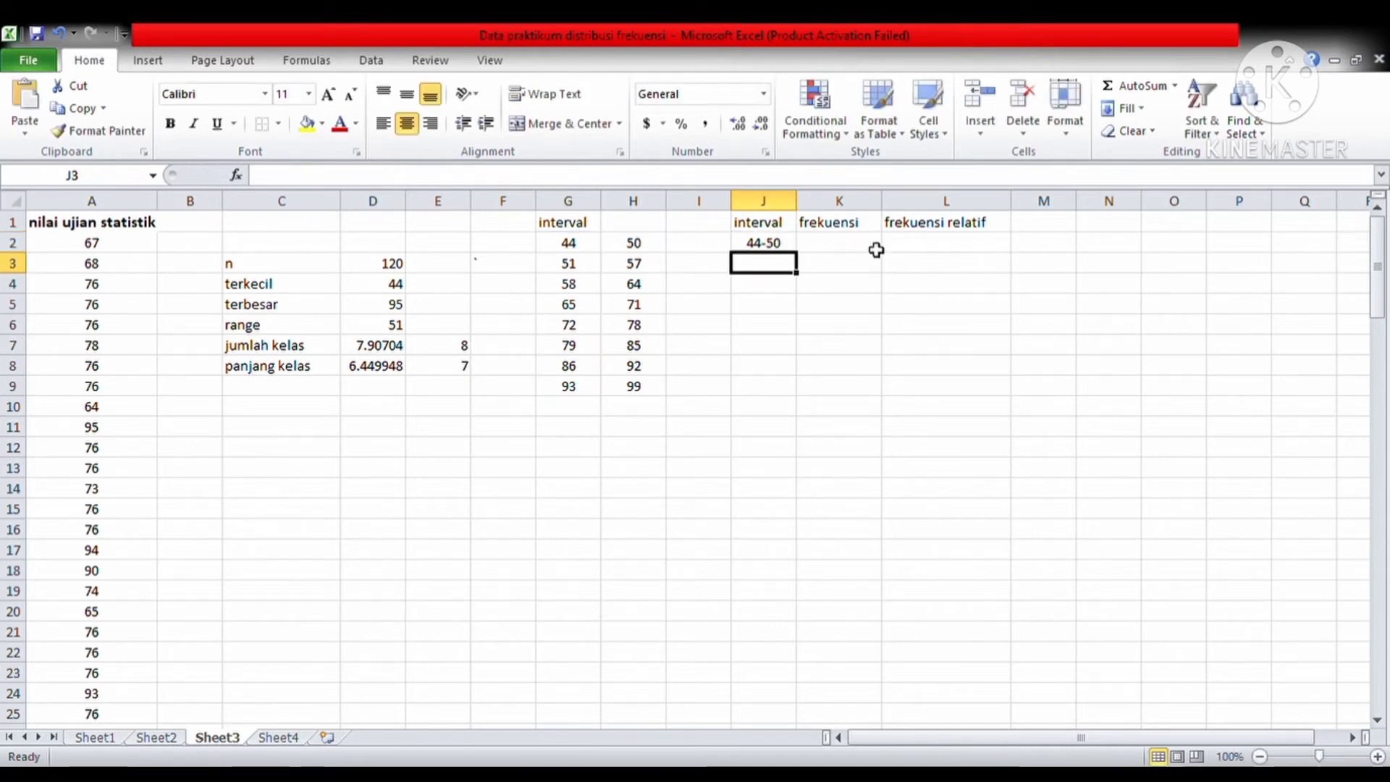
left_click(788, 244)
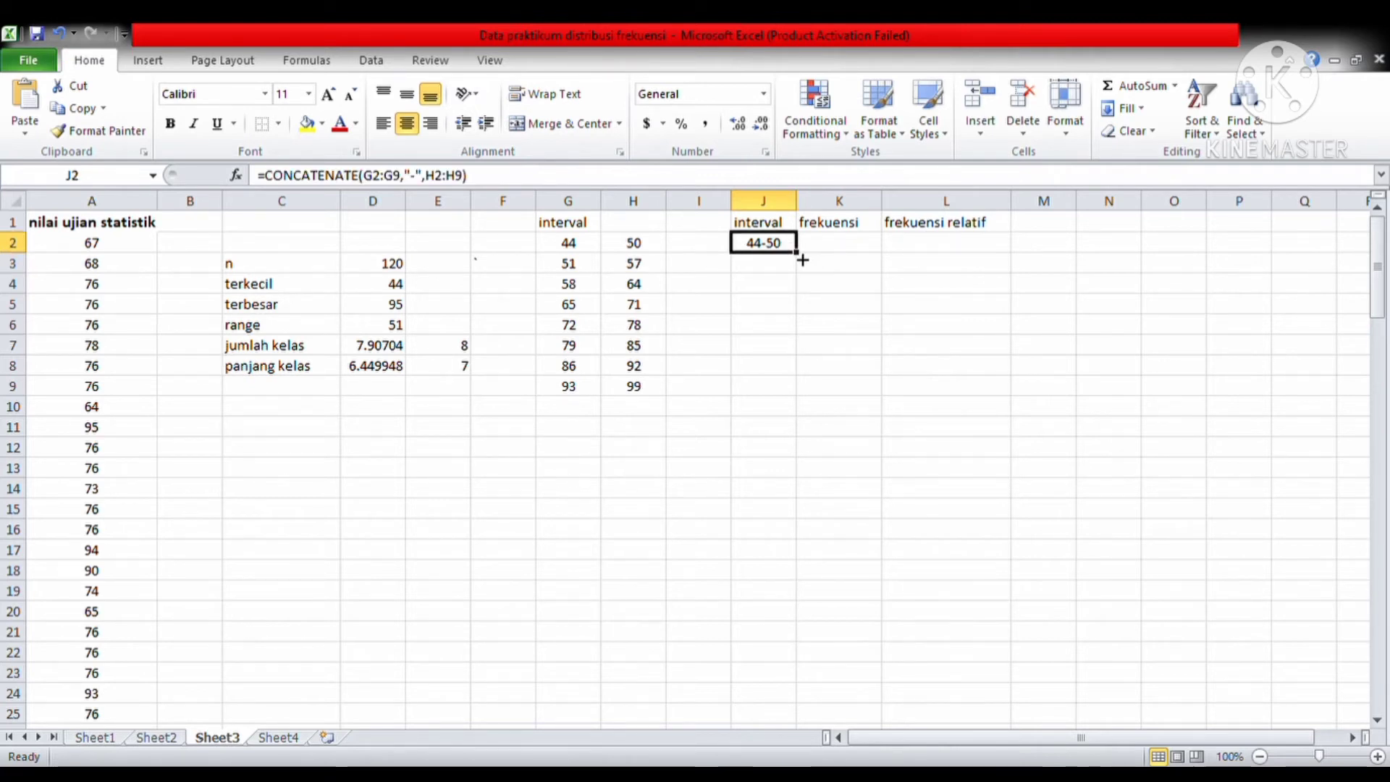
left_click_drag(797, 252, 800, 399)
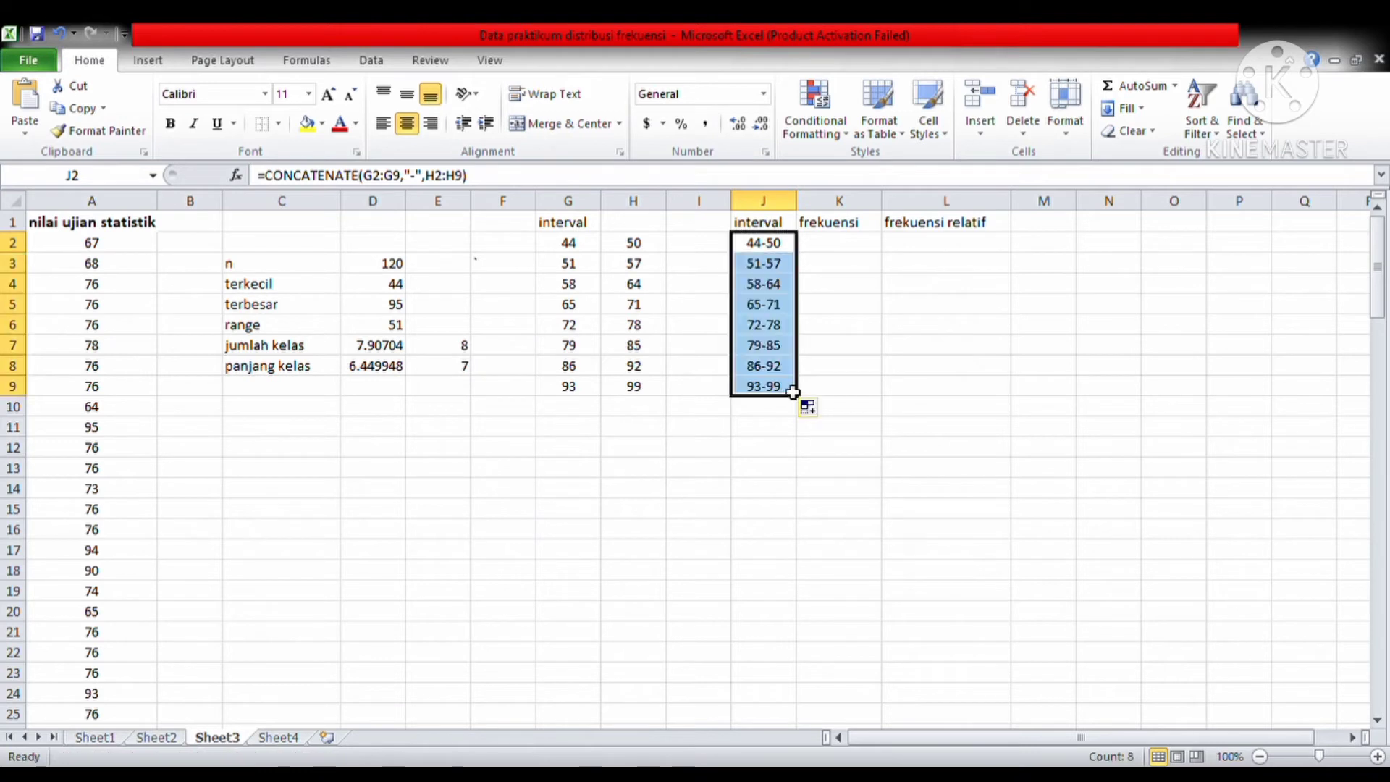
Begin a FREQUENCY formula across the frequency cells K2:K9
left_click(843, 251)
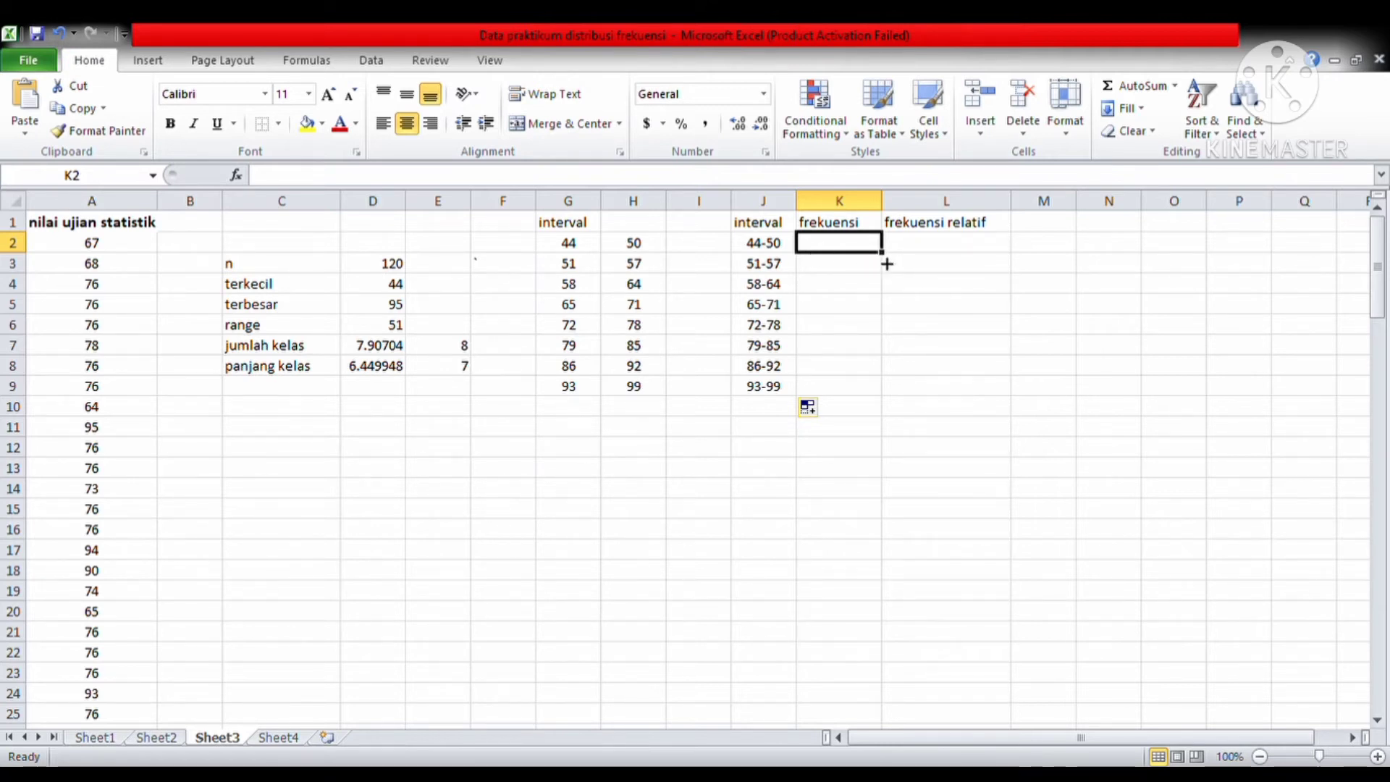
left_click_drag(882, 253, 883, 400)
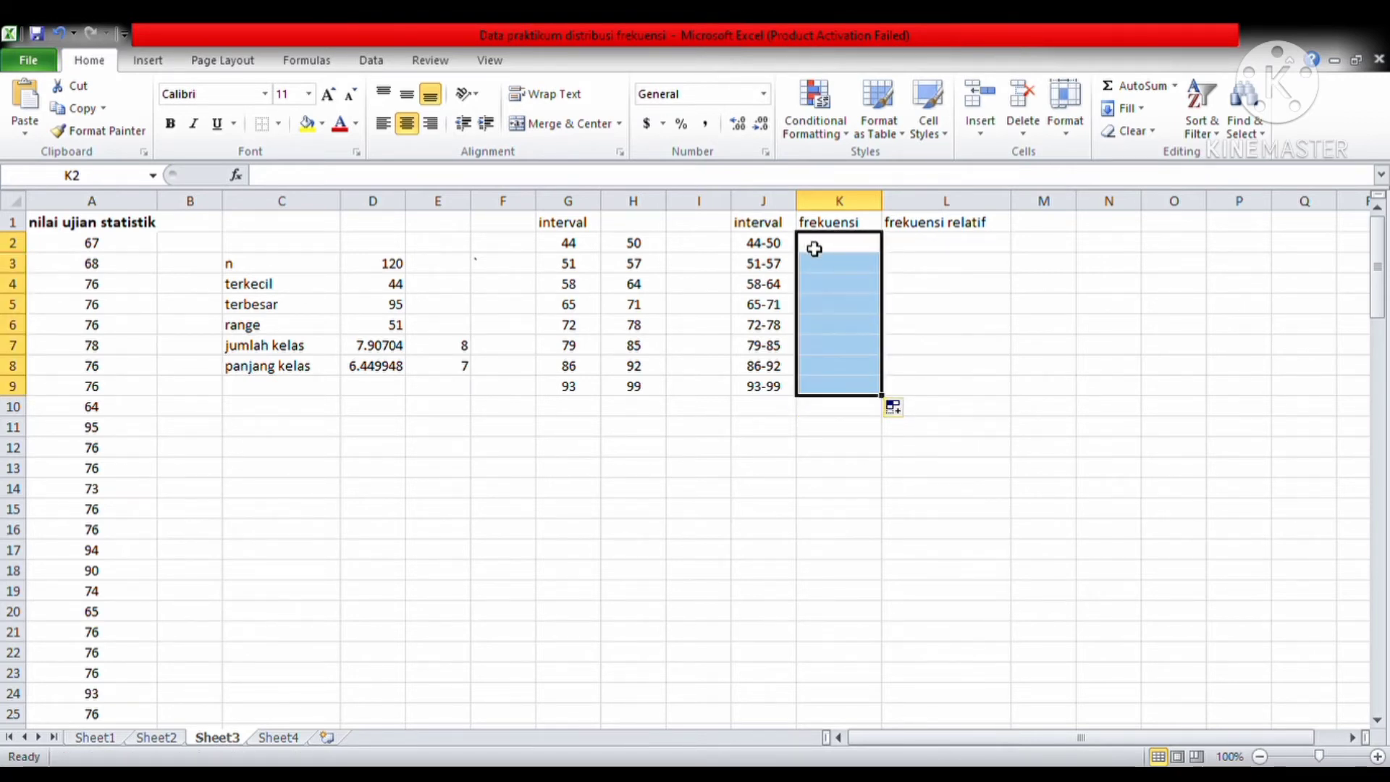
type("=")
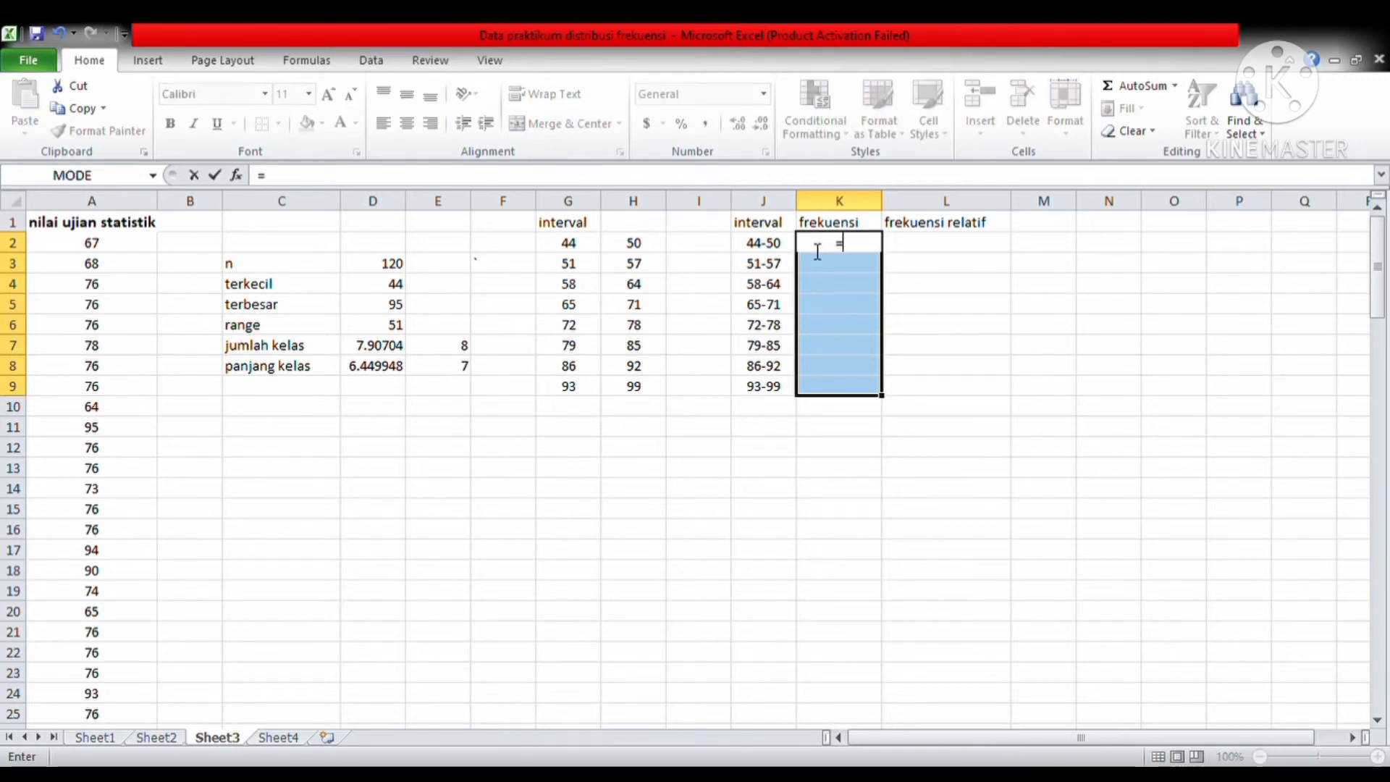
type("f")
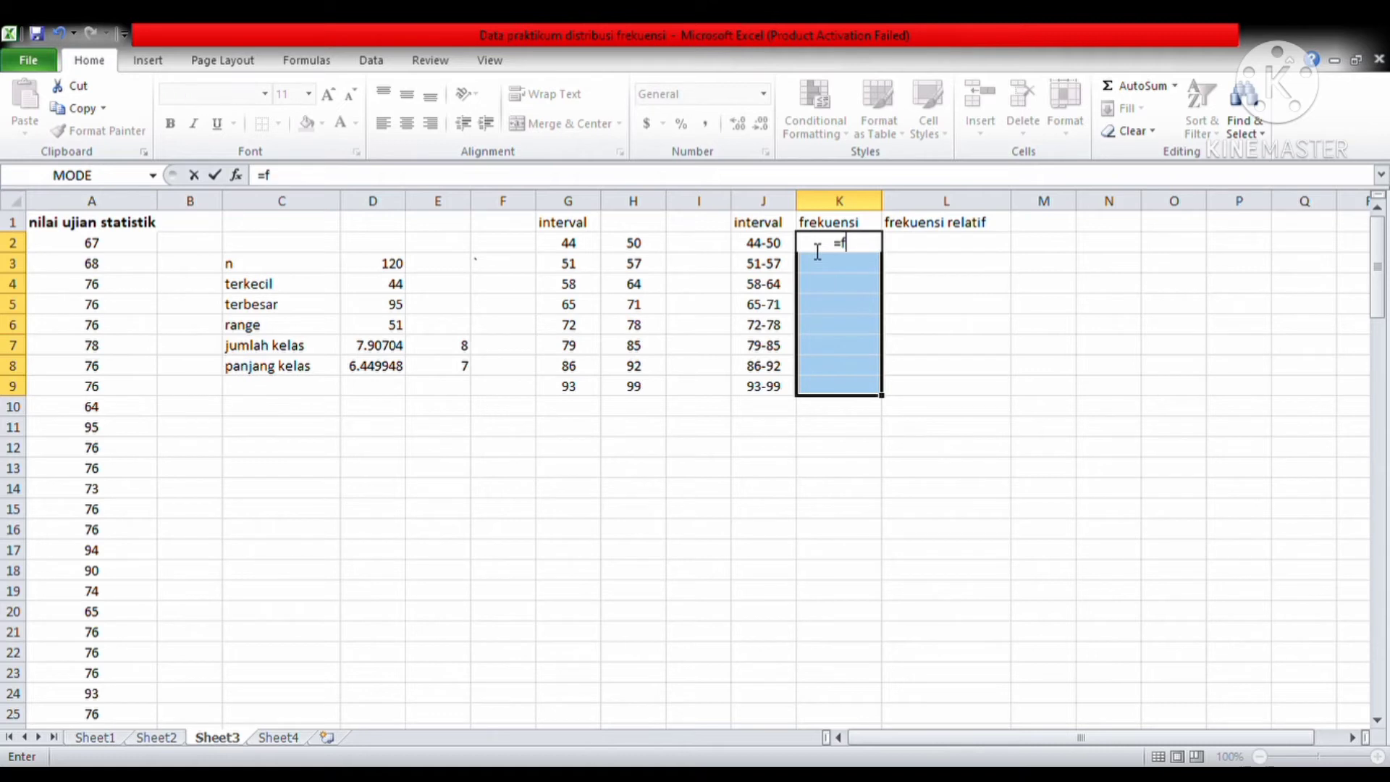
type("r")
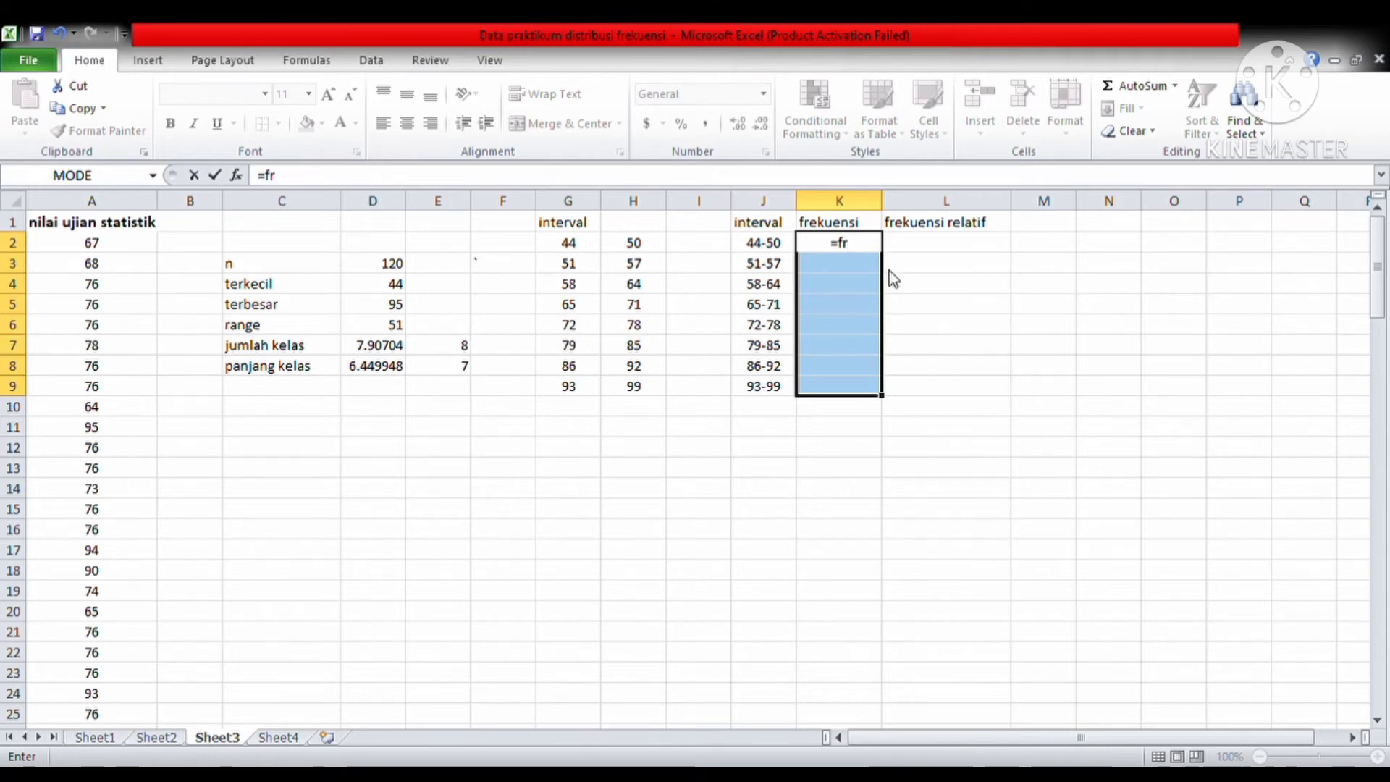
key("Tab")
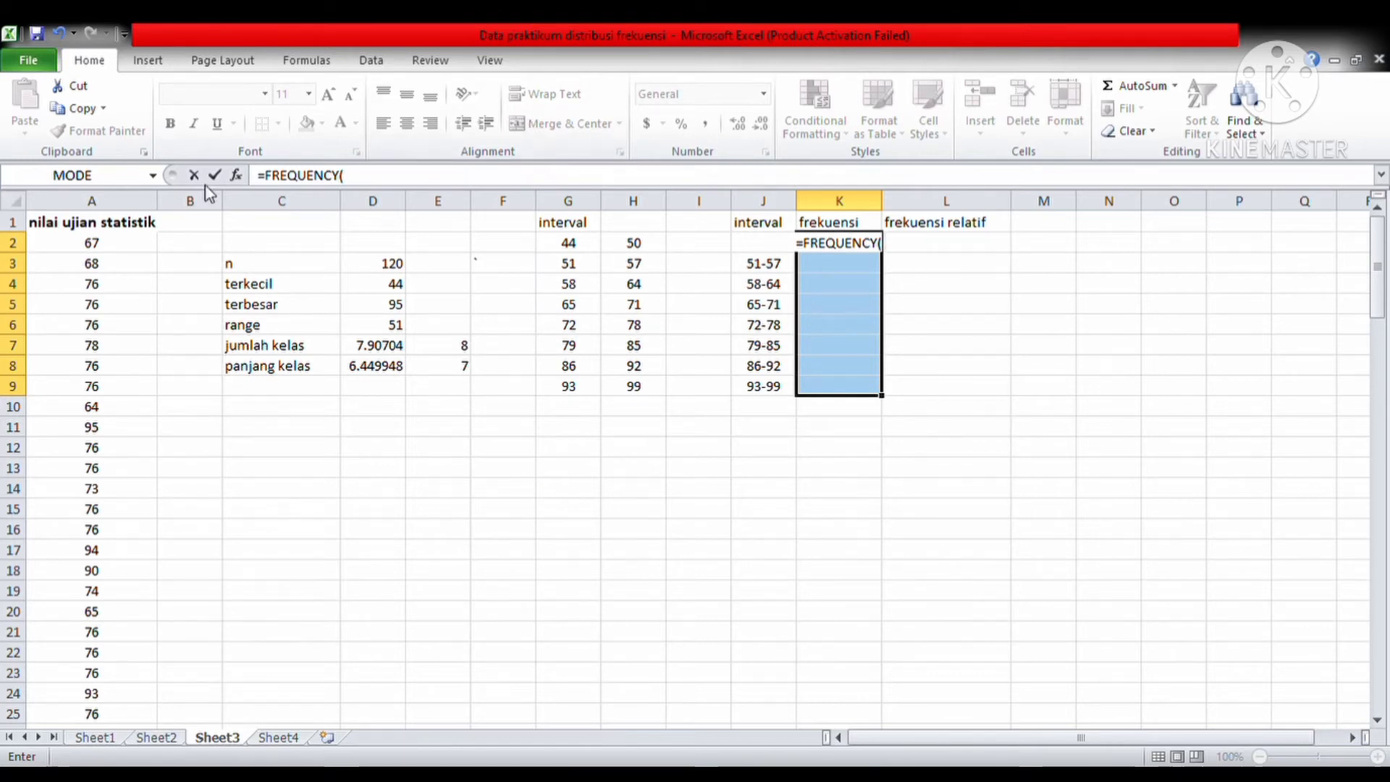
left_click_drag(130, 225, 113, 451)
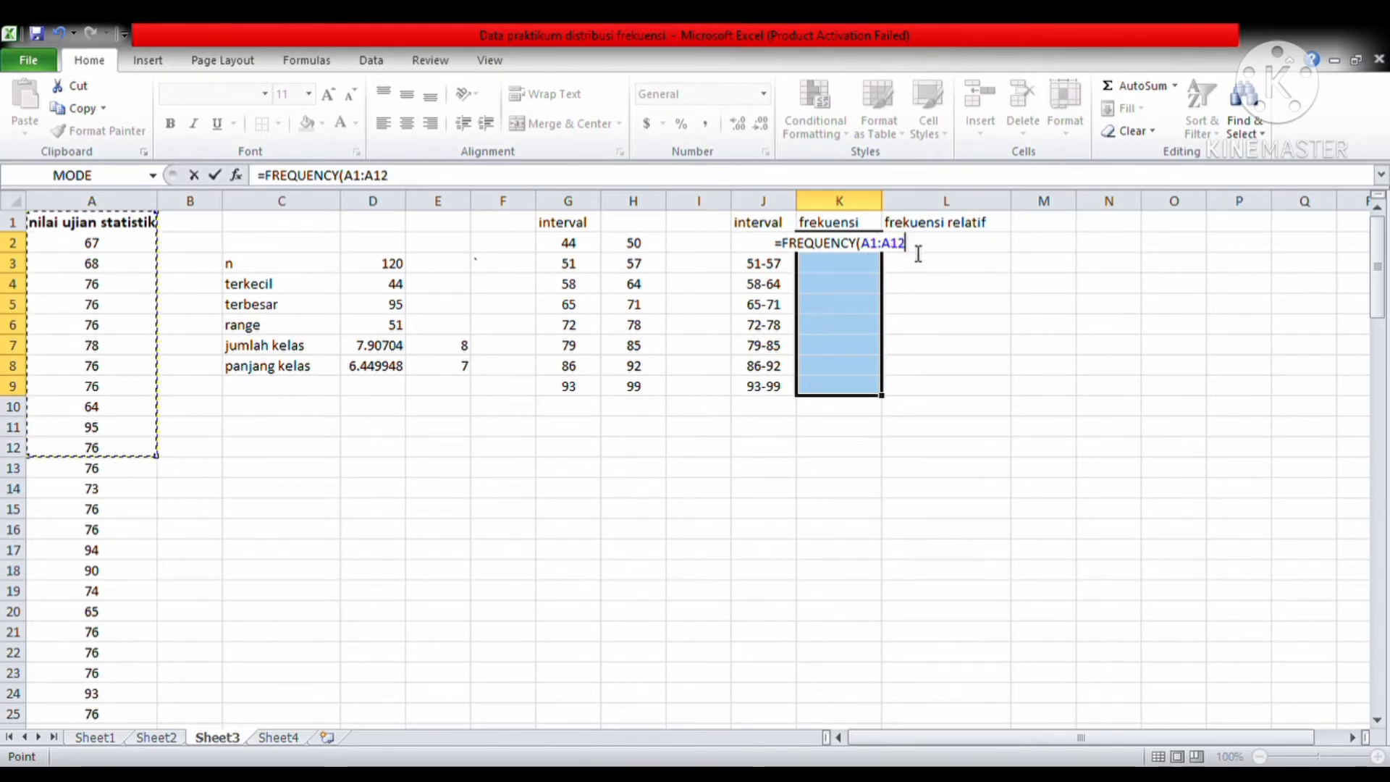
key("BackSpace")
key("BackSpace")
key("BackSpace")
key("BackSpace")
key("BackSpace")
key("BackSpace")
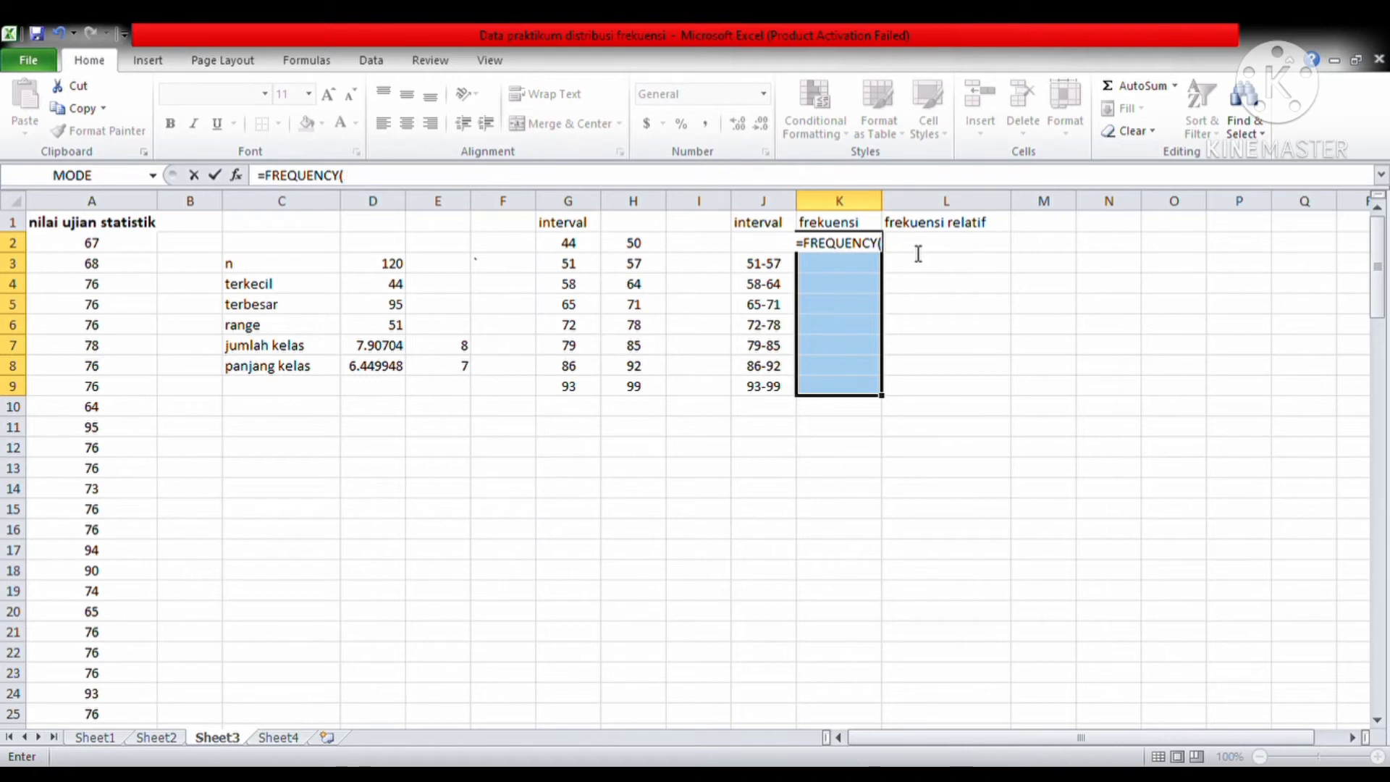
Complete the formula as =FREQUENCY(A2:A121,H2:H9) and enter it as an array formula in K2:K9
left_click_drag(140, 245, 71, 631)
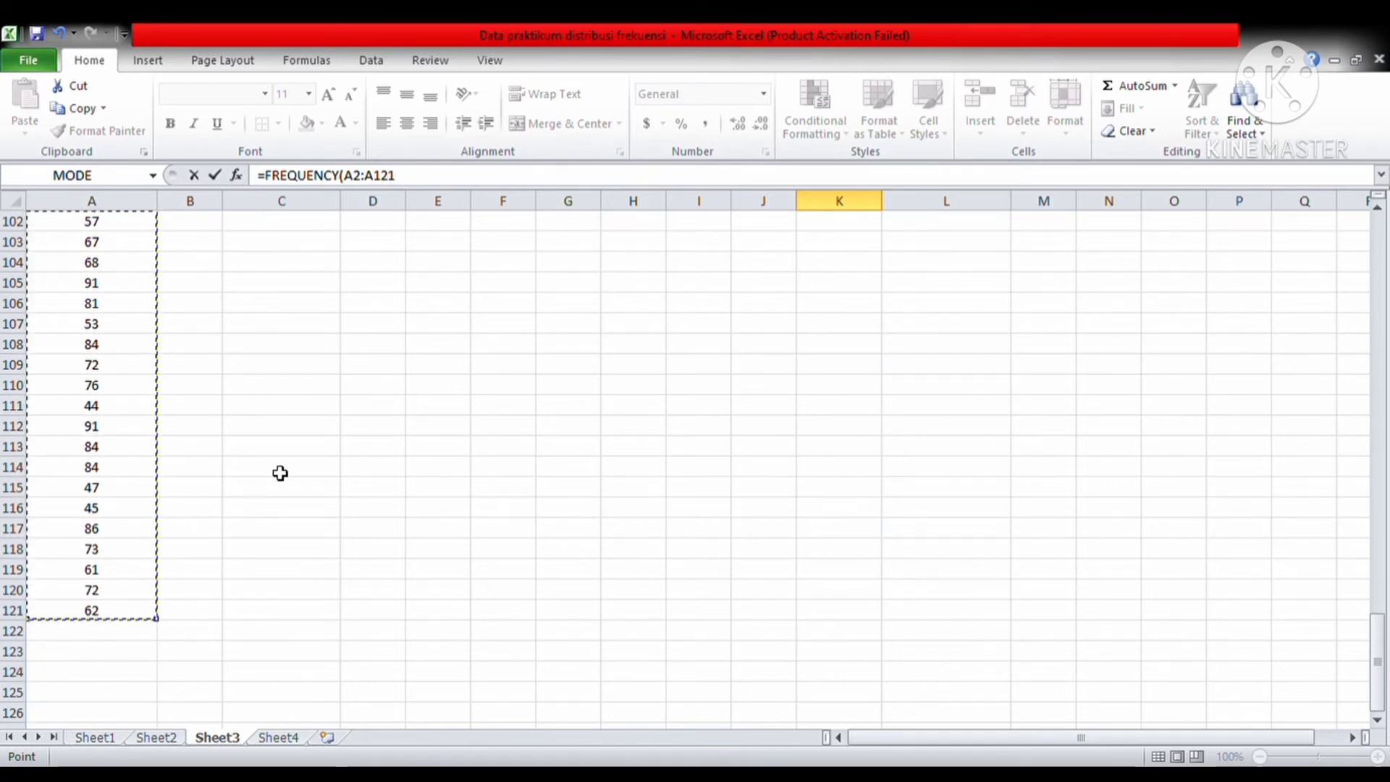
left_click(1380, 233)
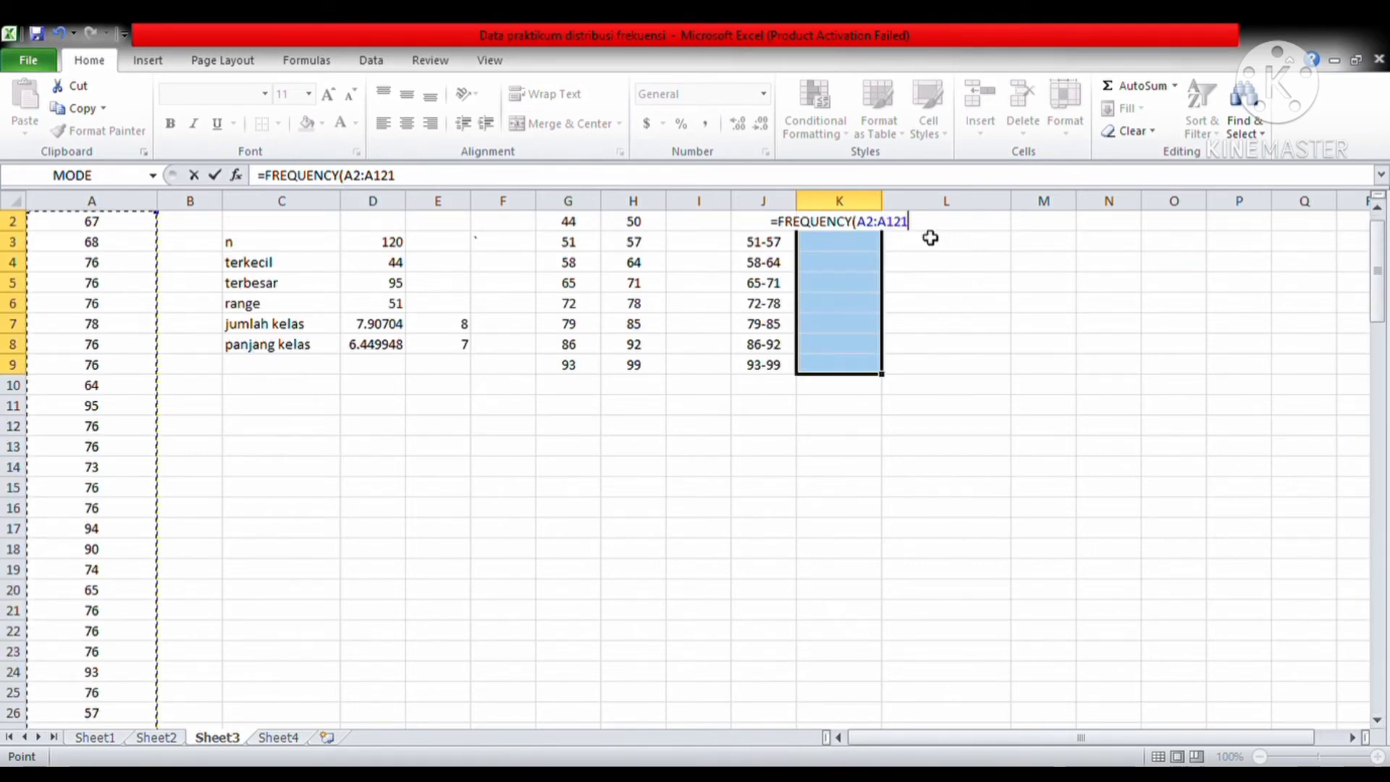
type(",")
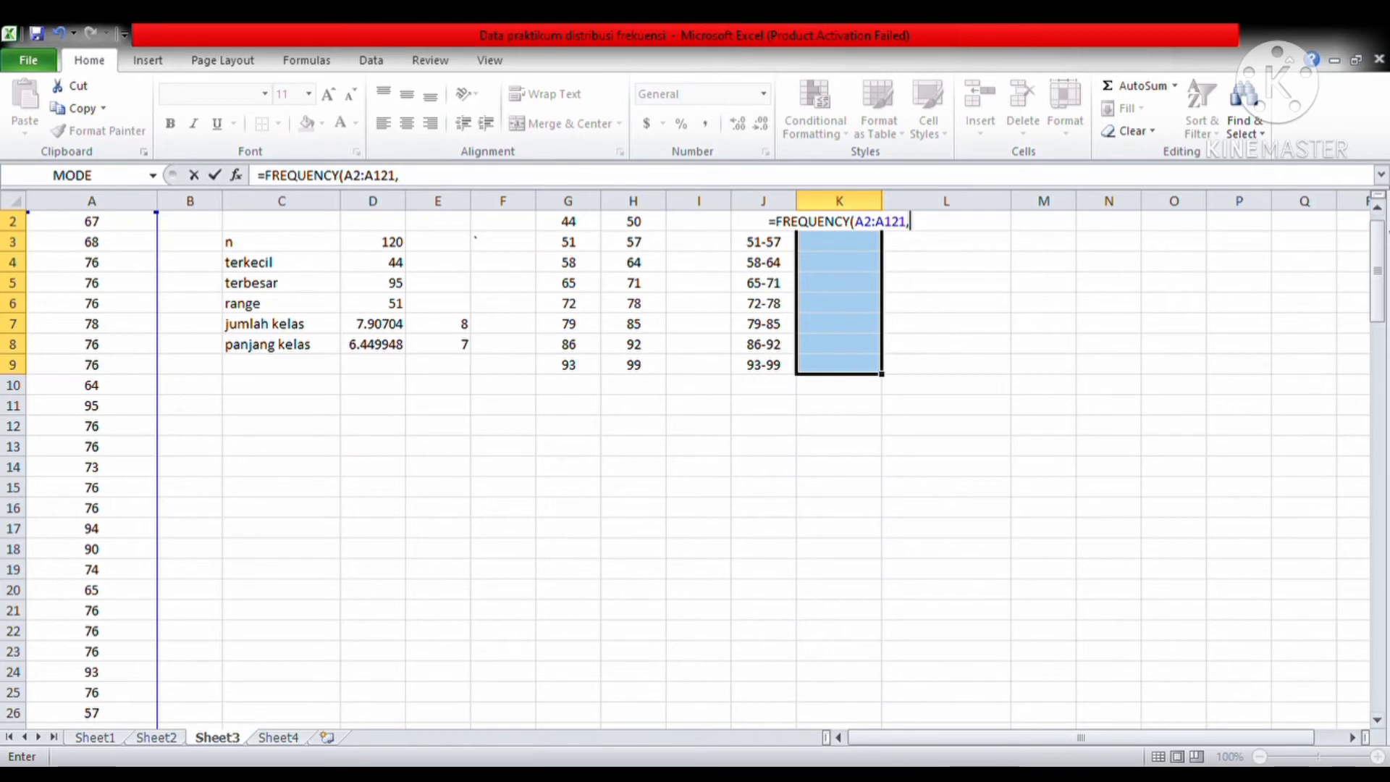
scroll(616, 258, "up", 1)
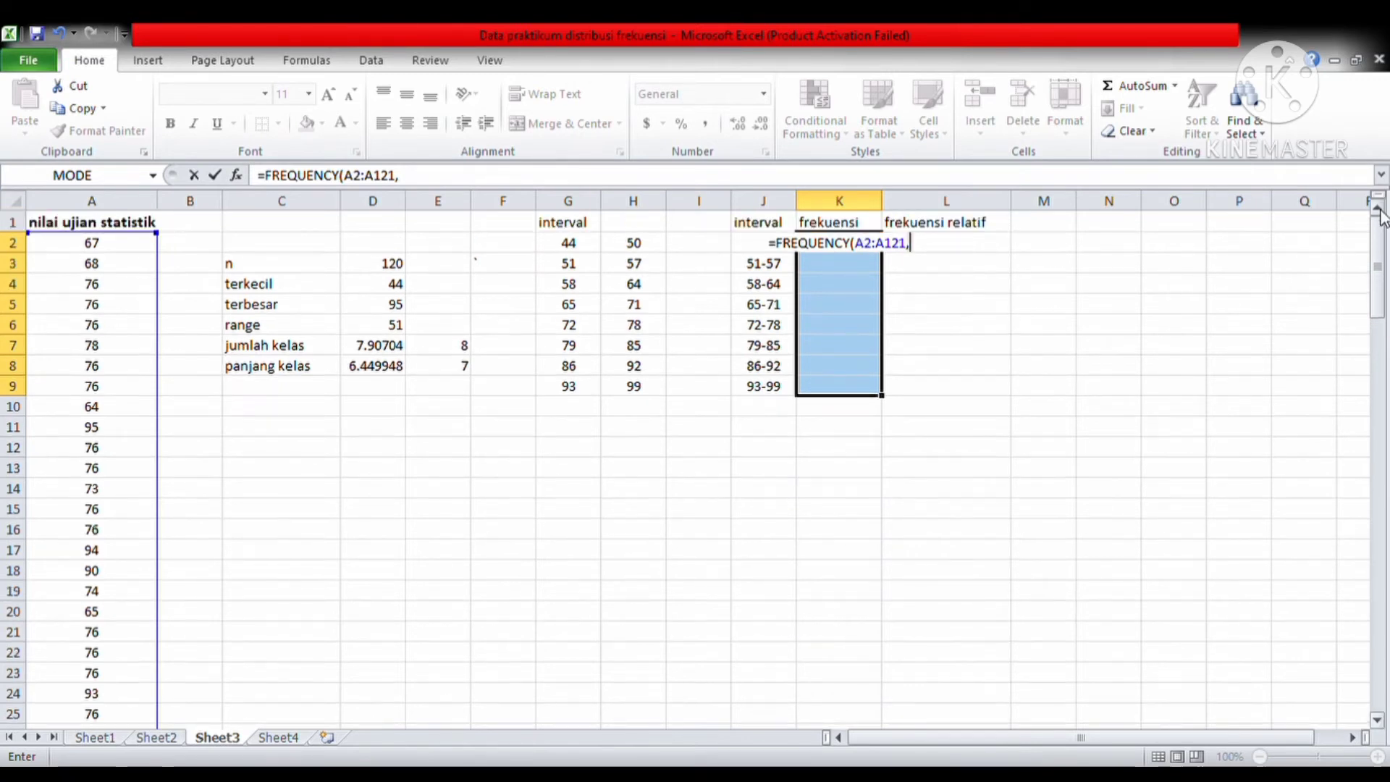
left_click_drag(630, 241, 634, 389)
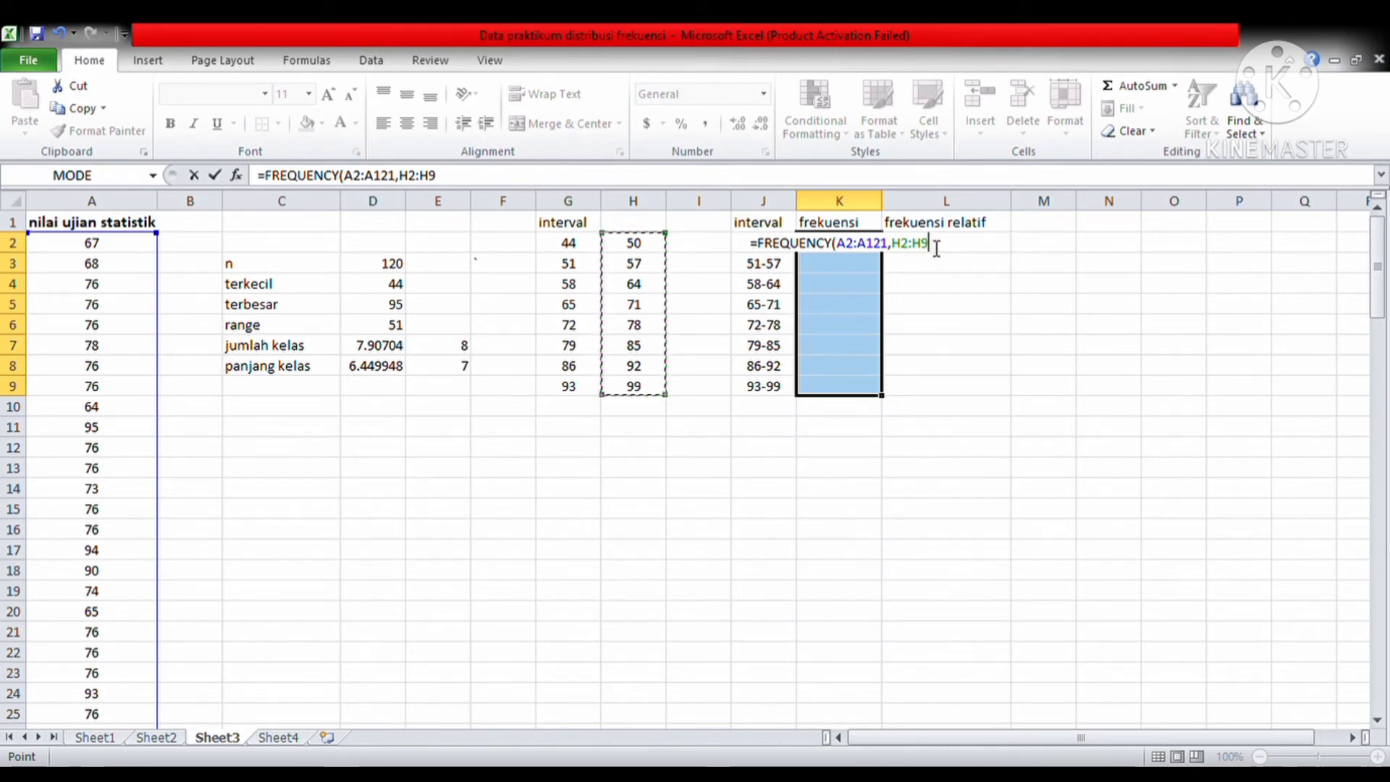
type(")")
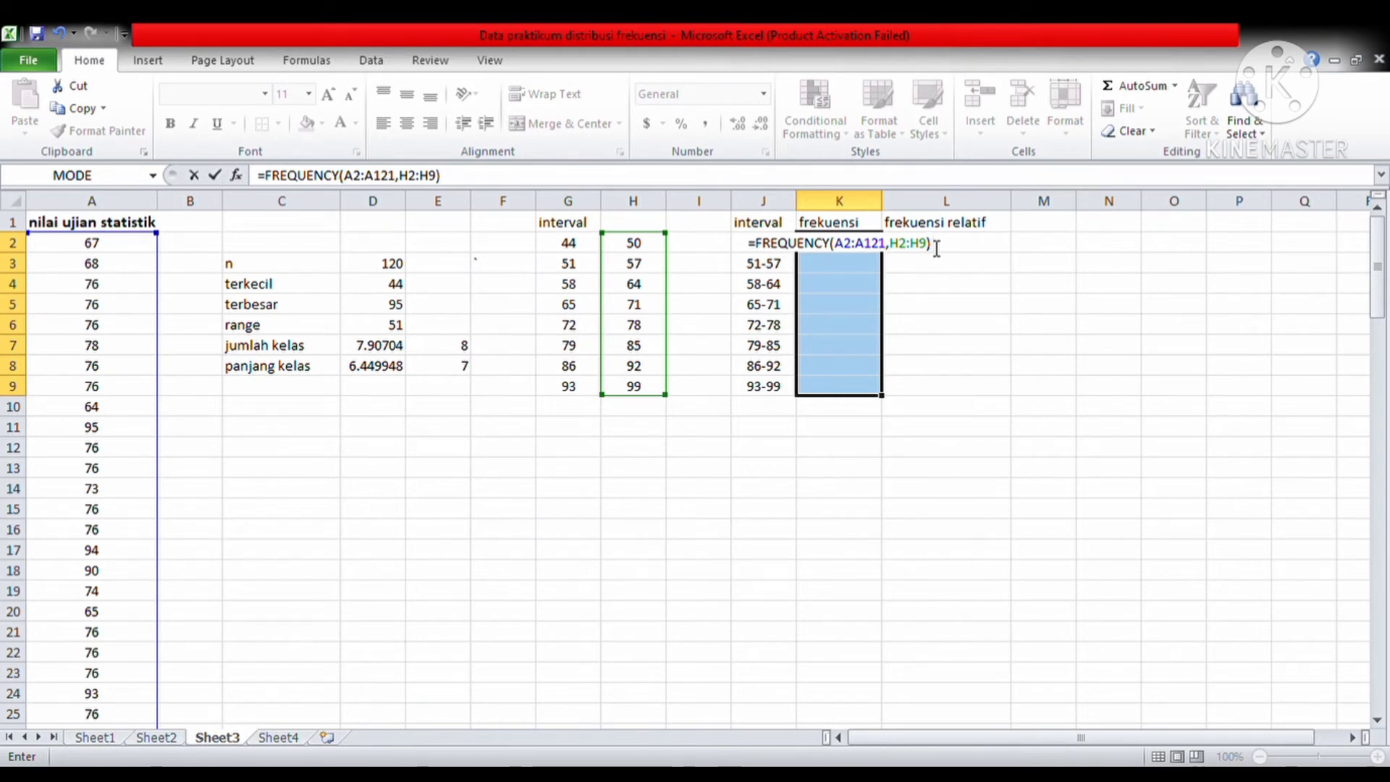
key("ctrl+shift+Return")
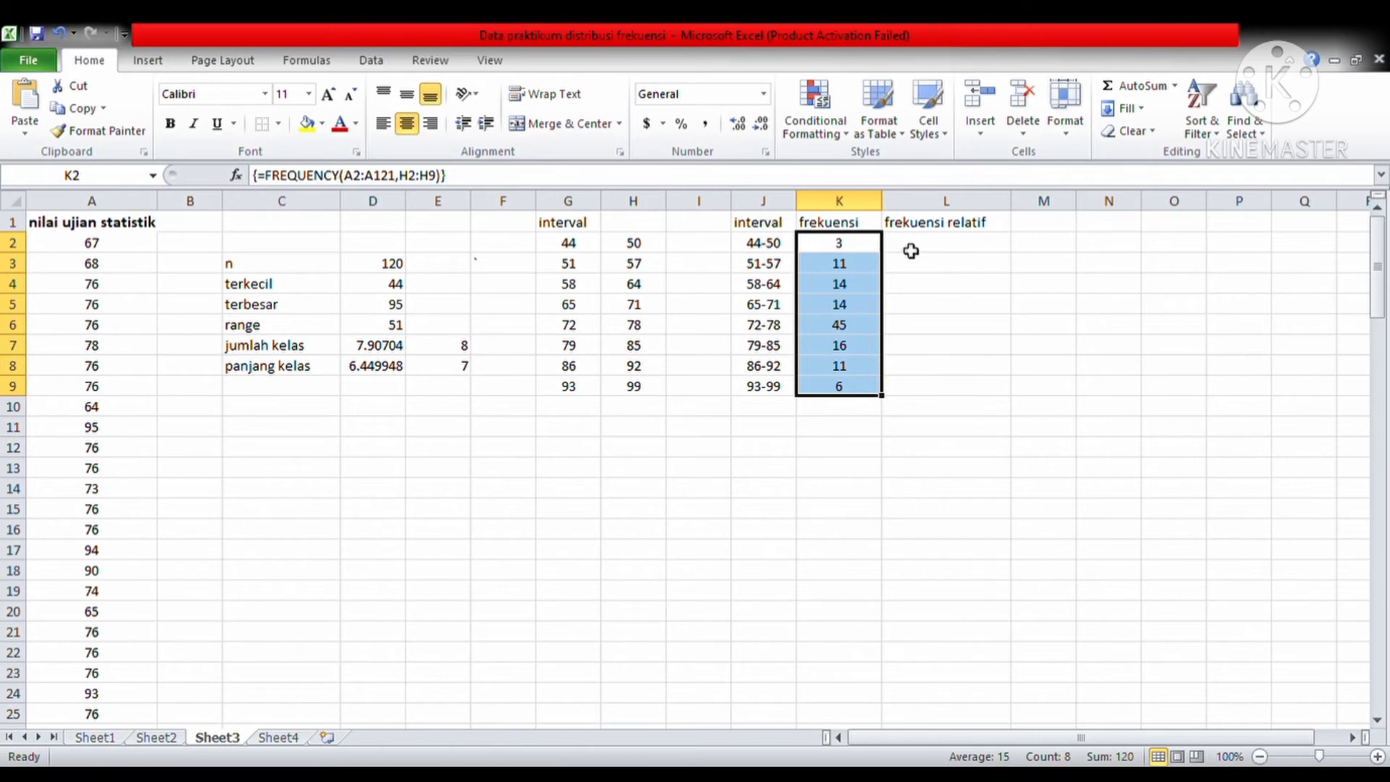
Label cell J10 "jumlah" and total the frequencies K2:K9 in cell K10 with SUM
left_click(910, 250)
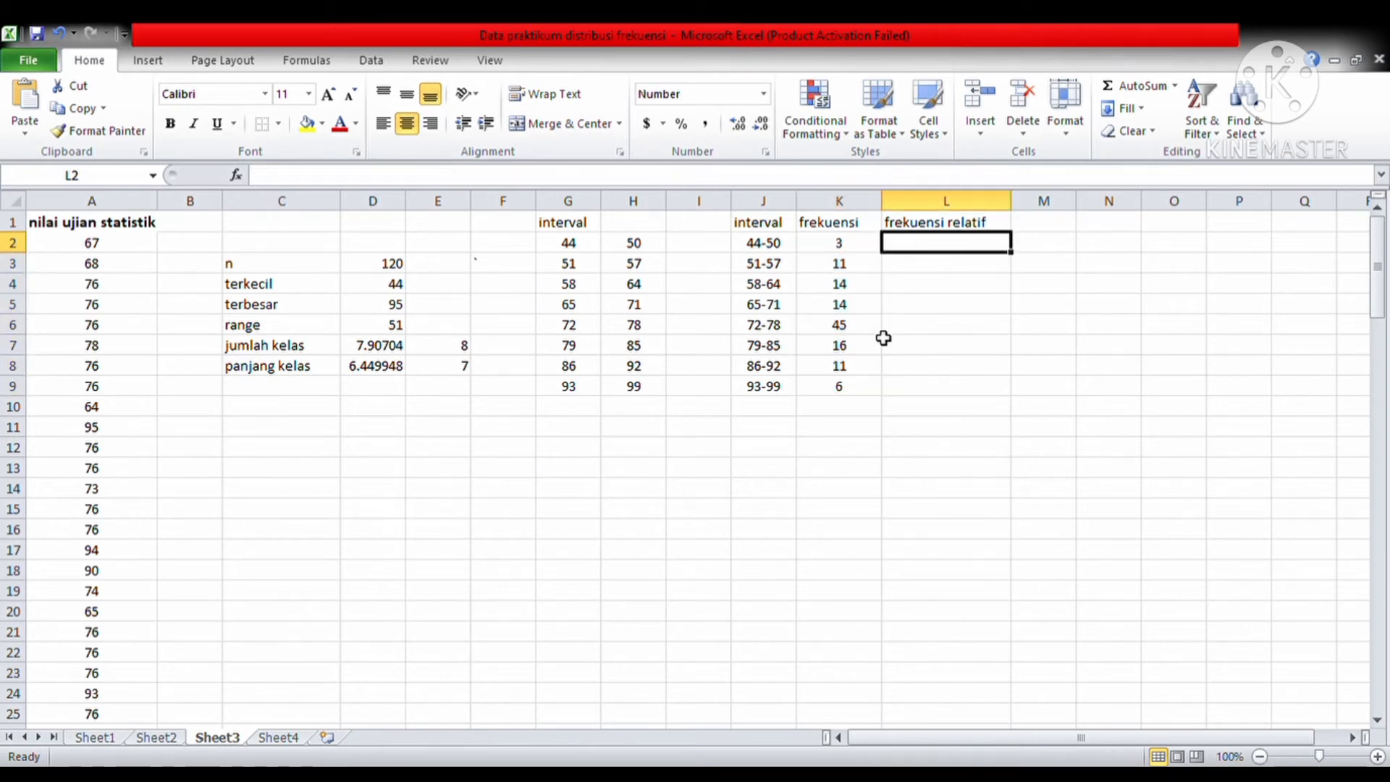
left_click(759, 416)
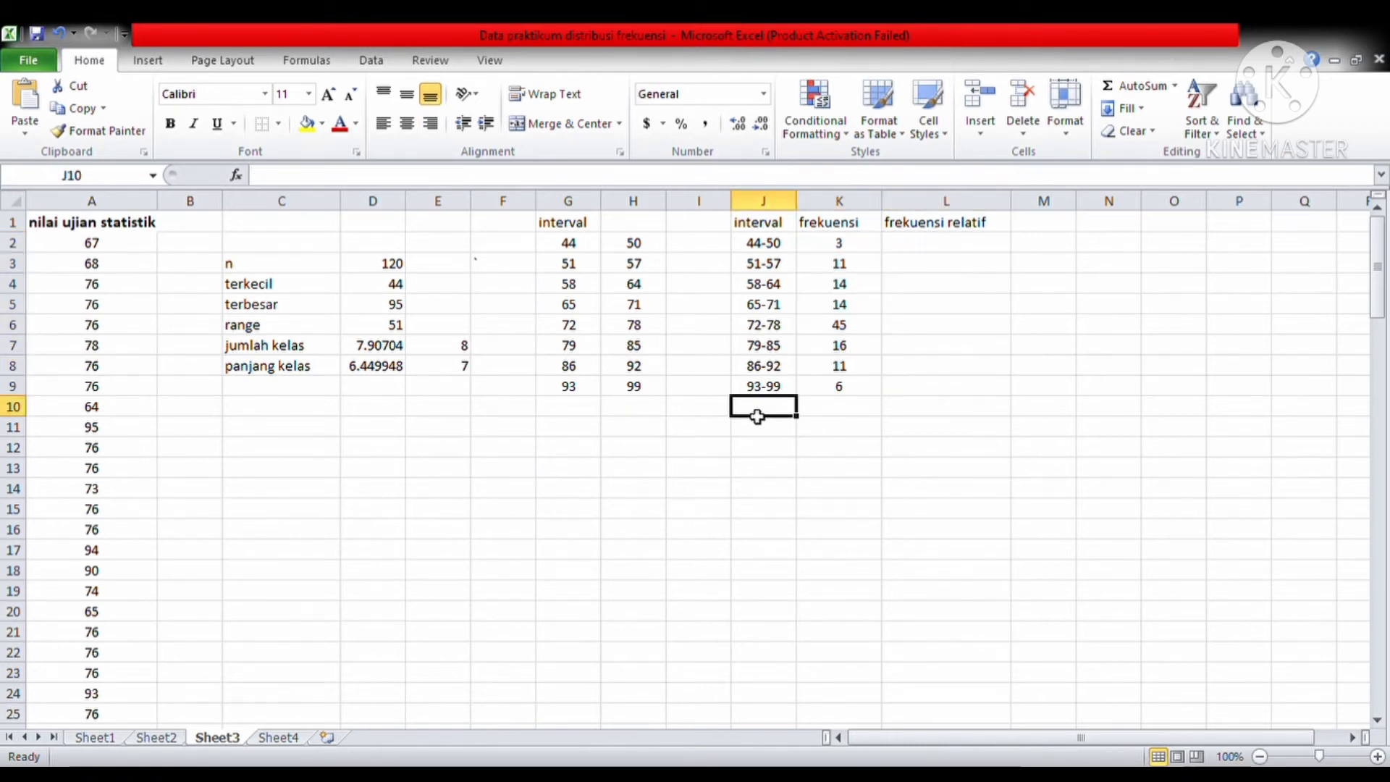
type("jumlah")
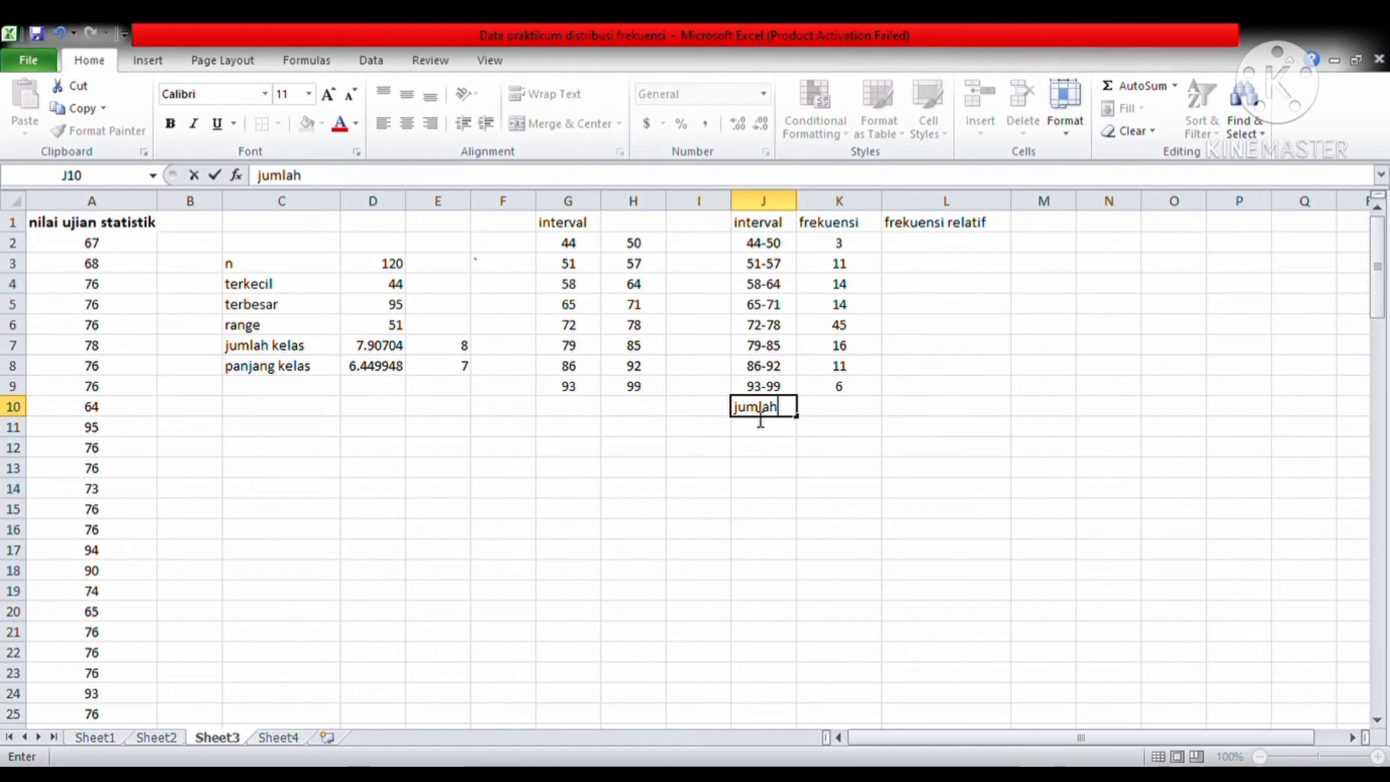
left_click(829, 412)
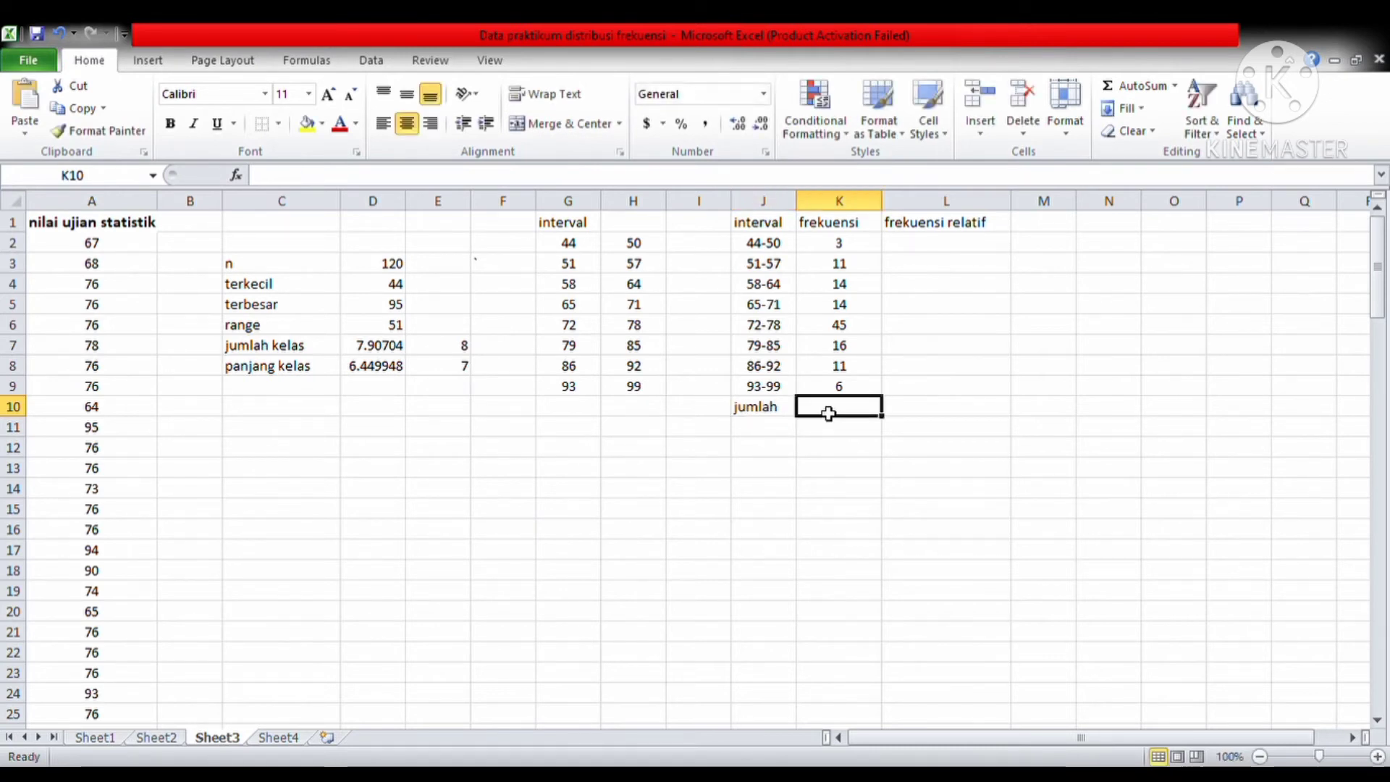
type("=su")
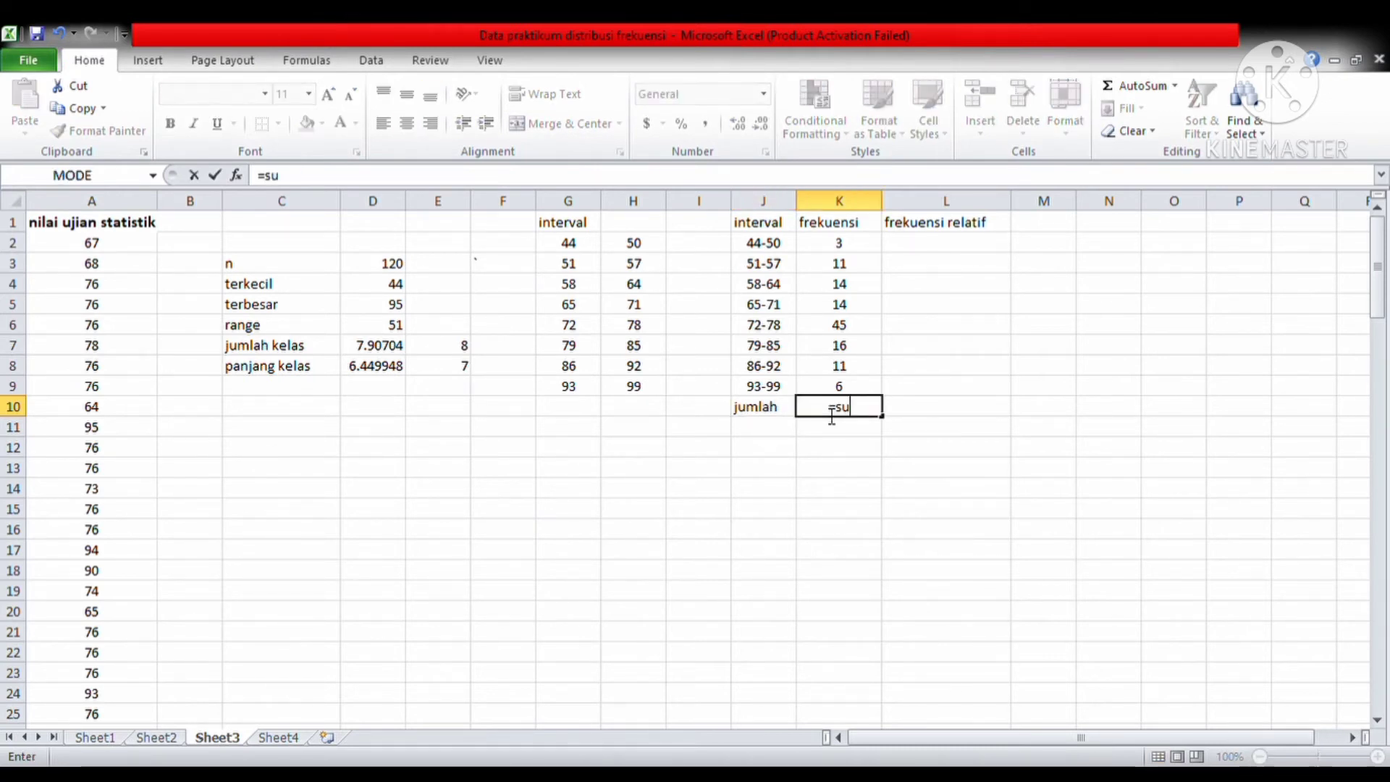
type("m")
key("Tab")
left_click_drag(846, 243, 847, 391)
key("Return")
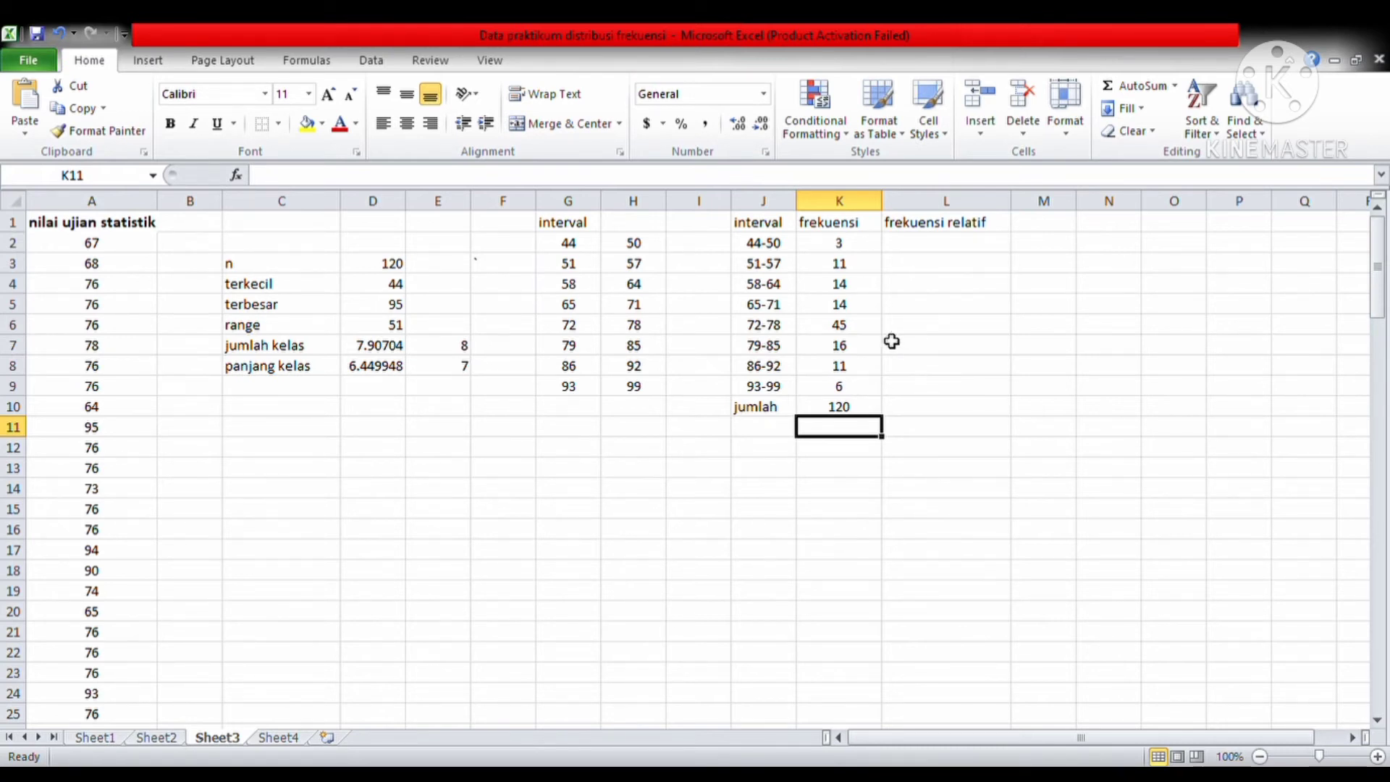
Calculate the first relative frequency in cell L2 with =(K2/120)*100 and fill the formula down to L9
left_click(911, 251)
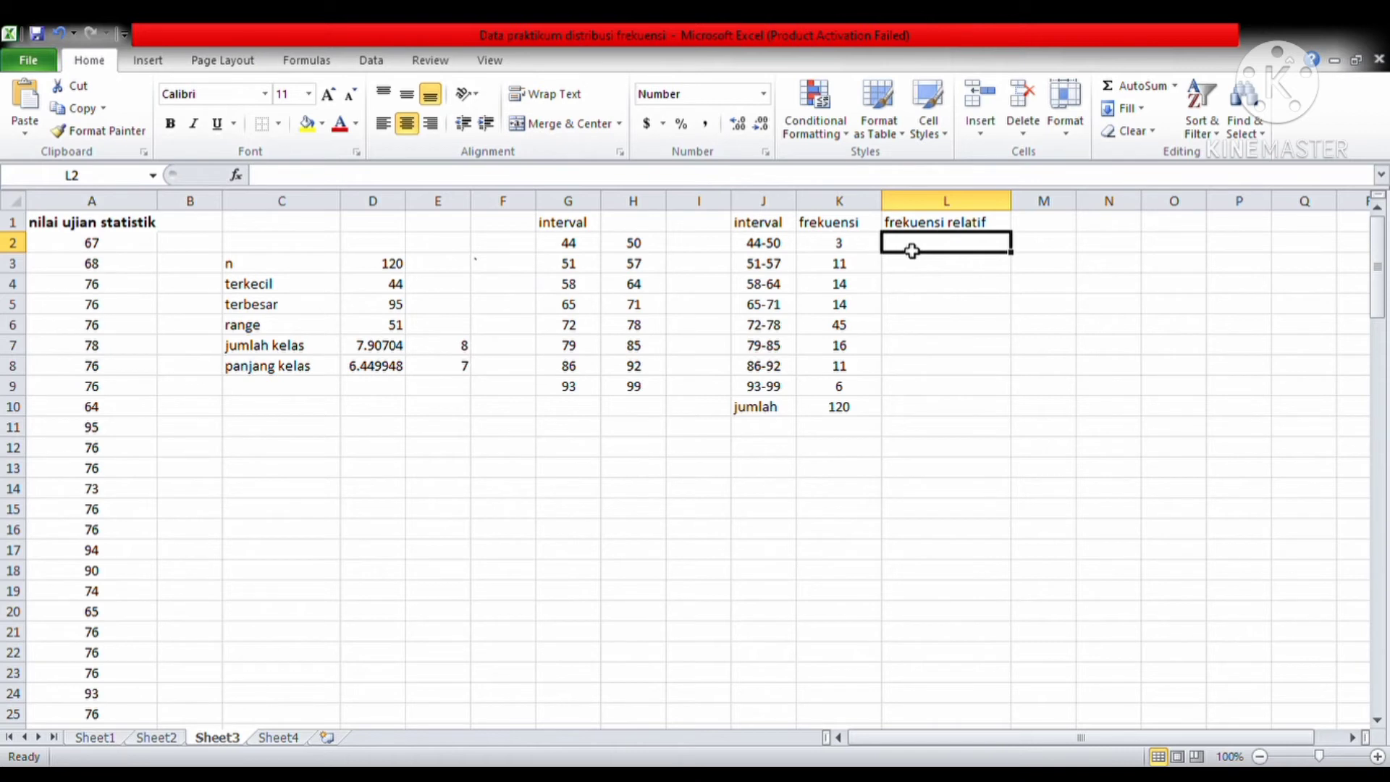
type("=")
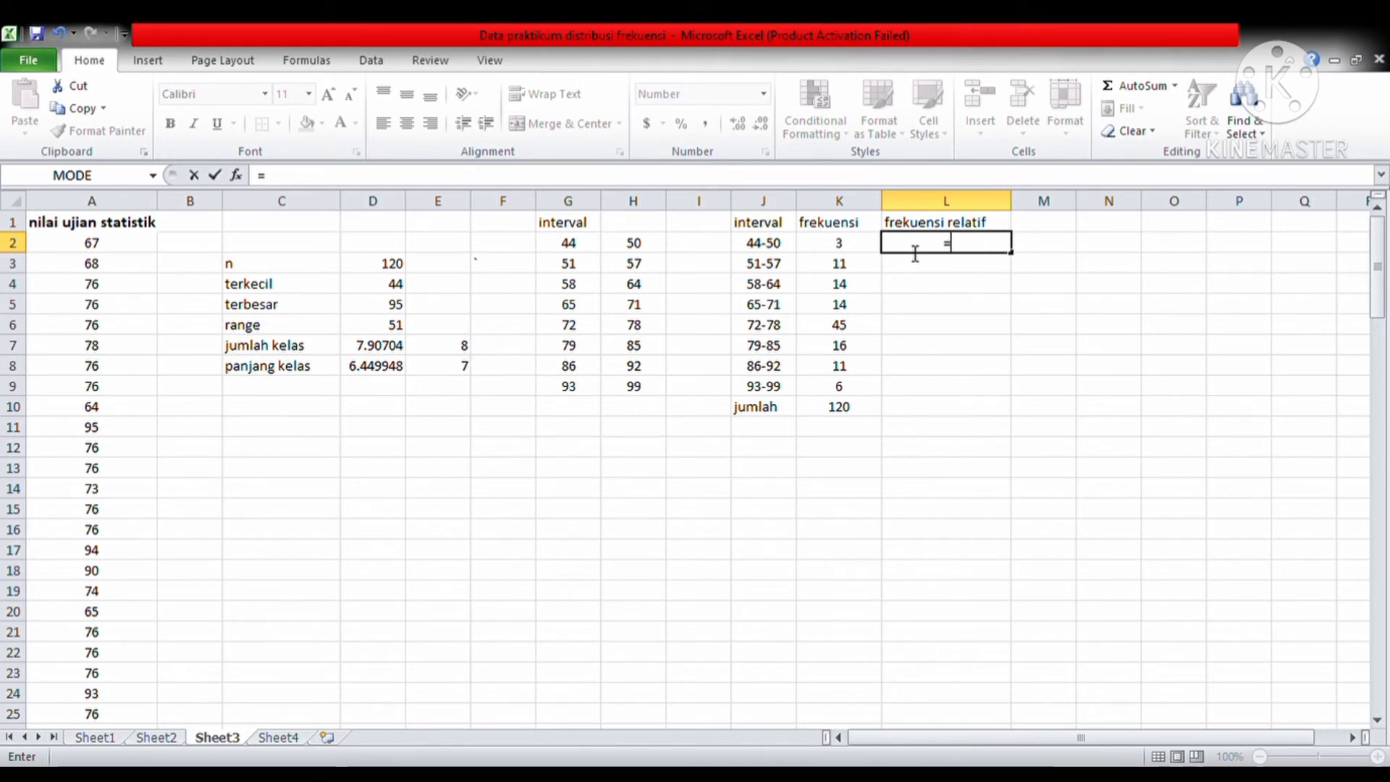
type("(")
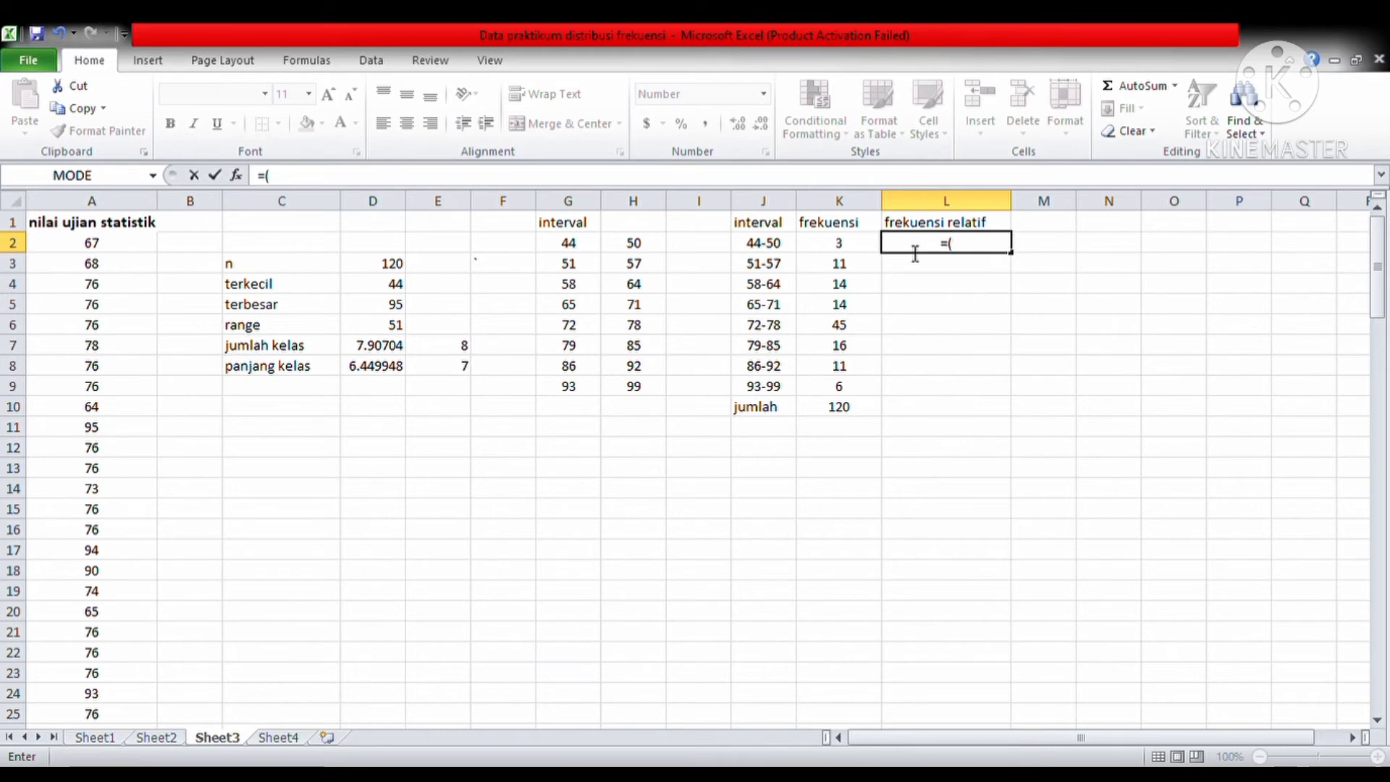
left_click(852, 246)
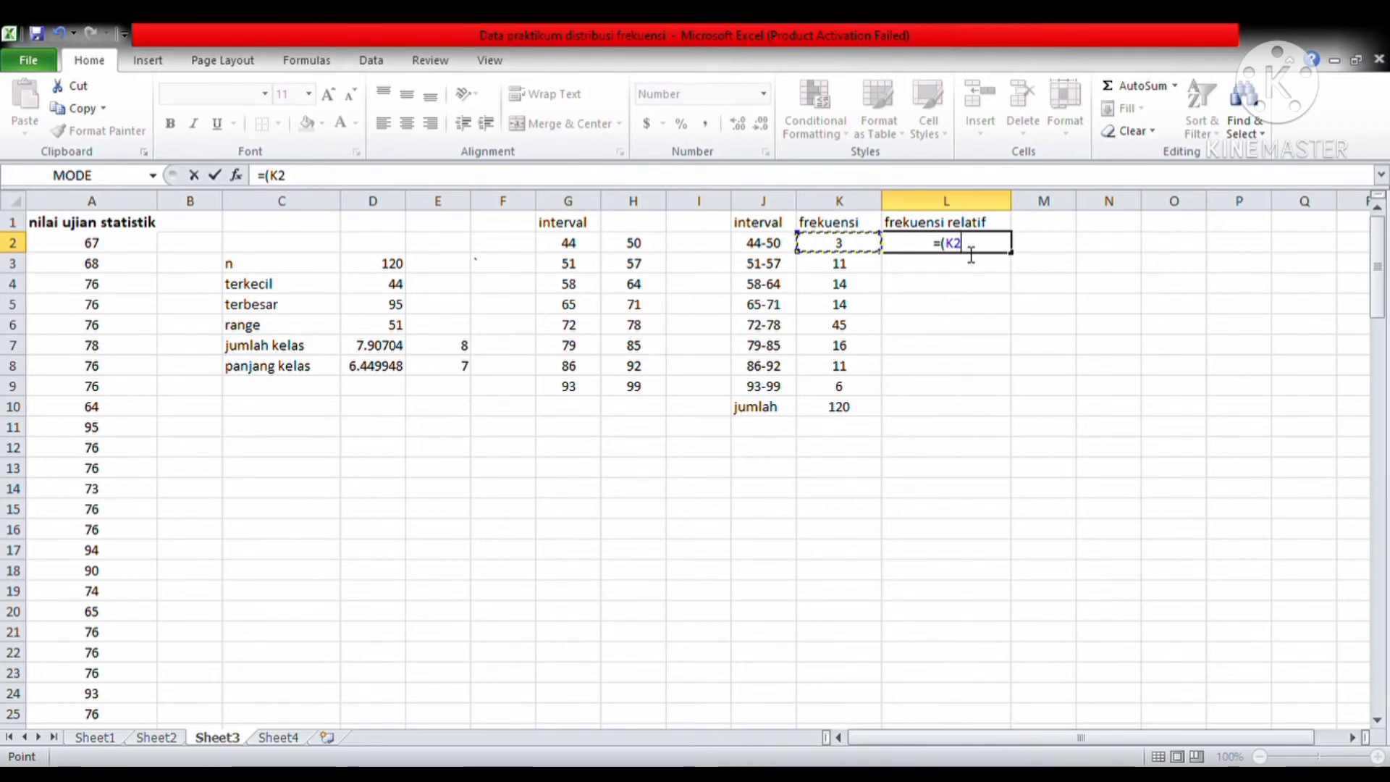
type("/")
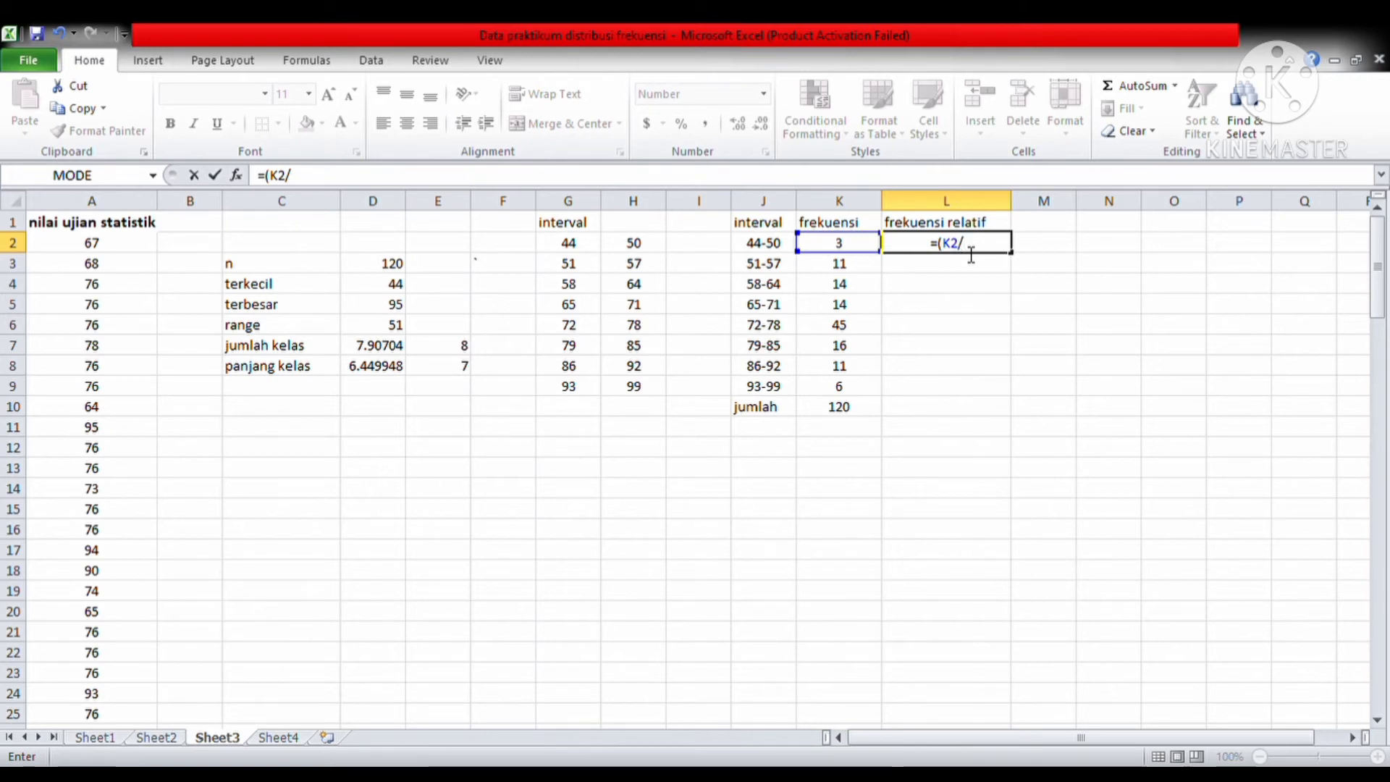
type("120")
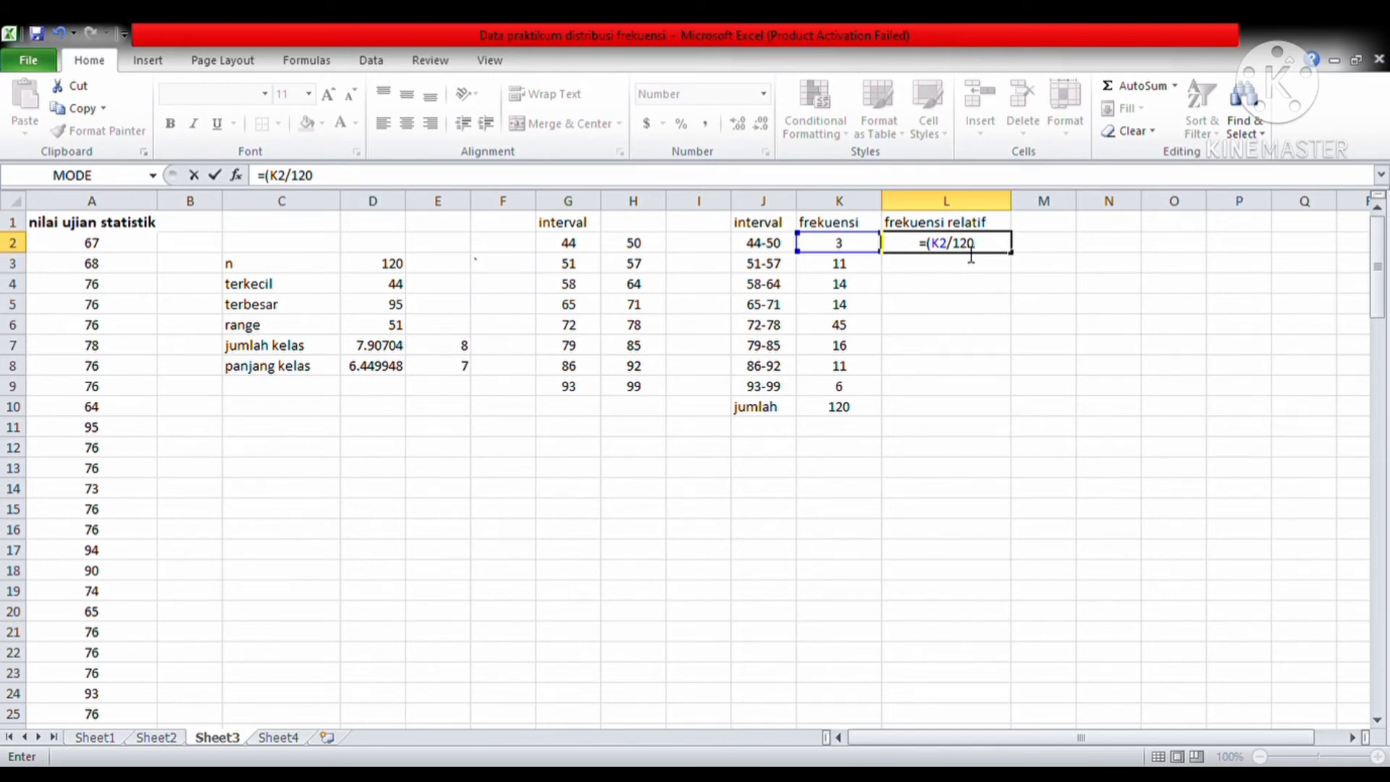
type(")*100")
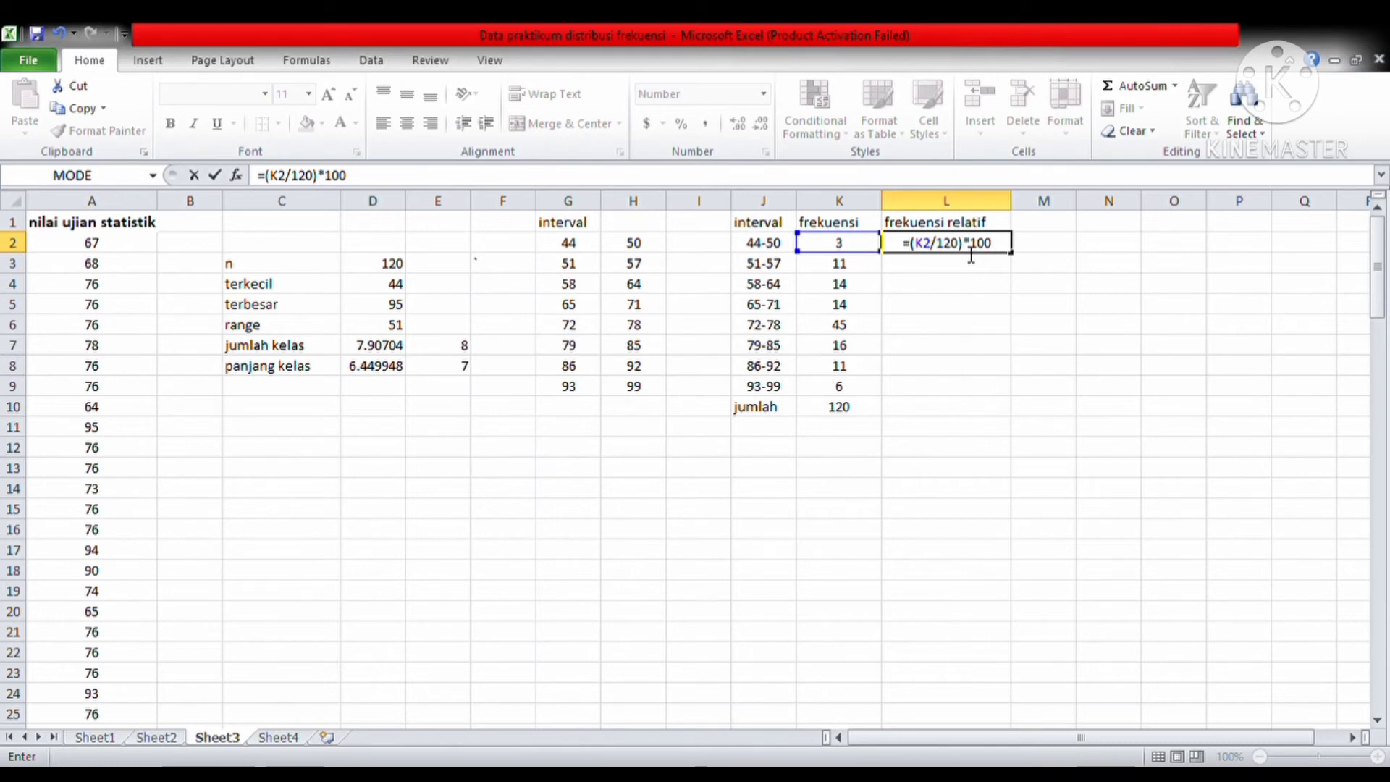
key("Return")
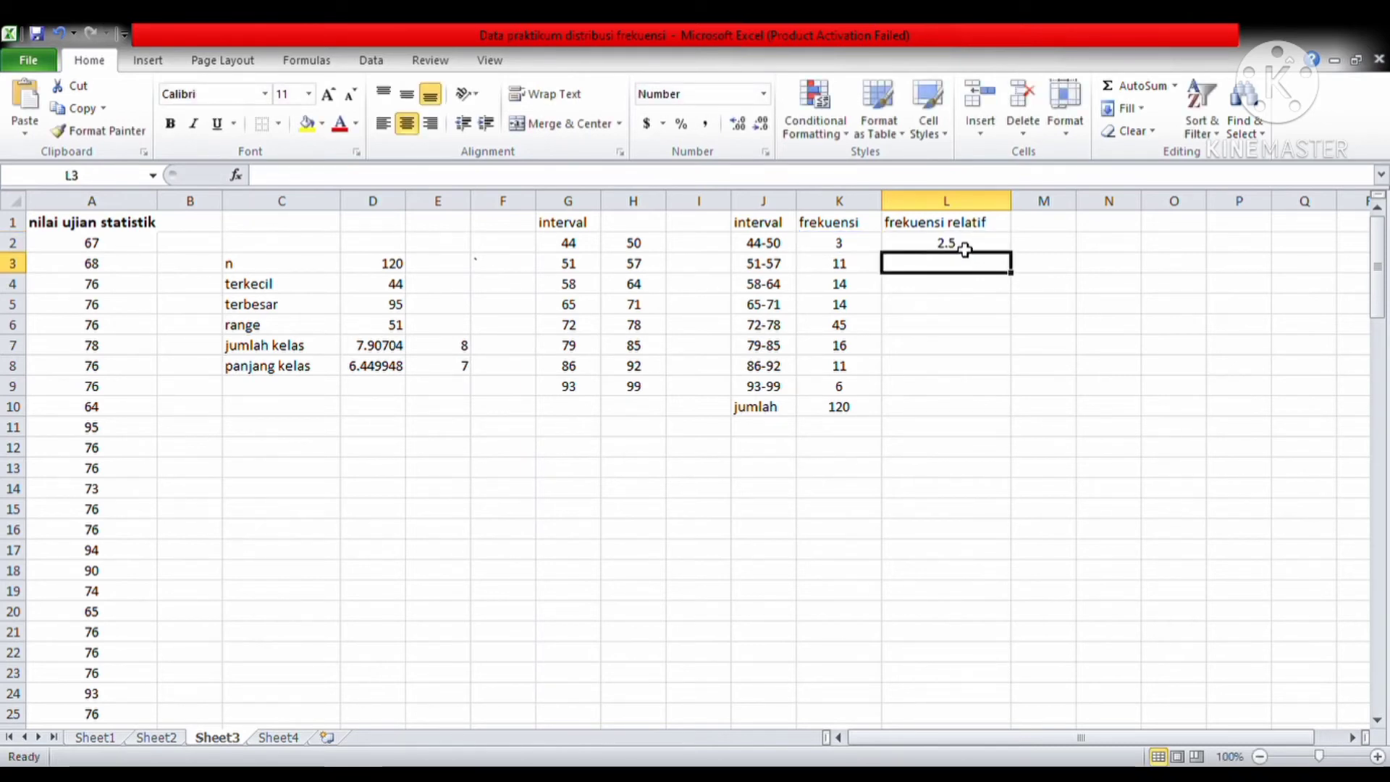
left_click(972, 248)
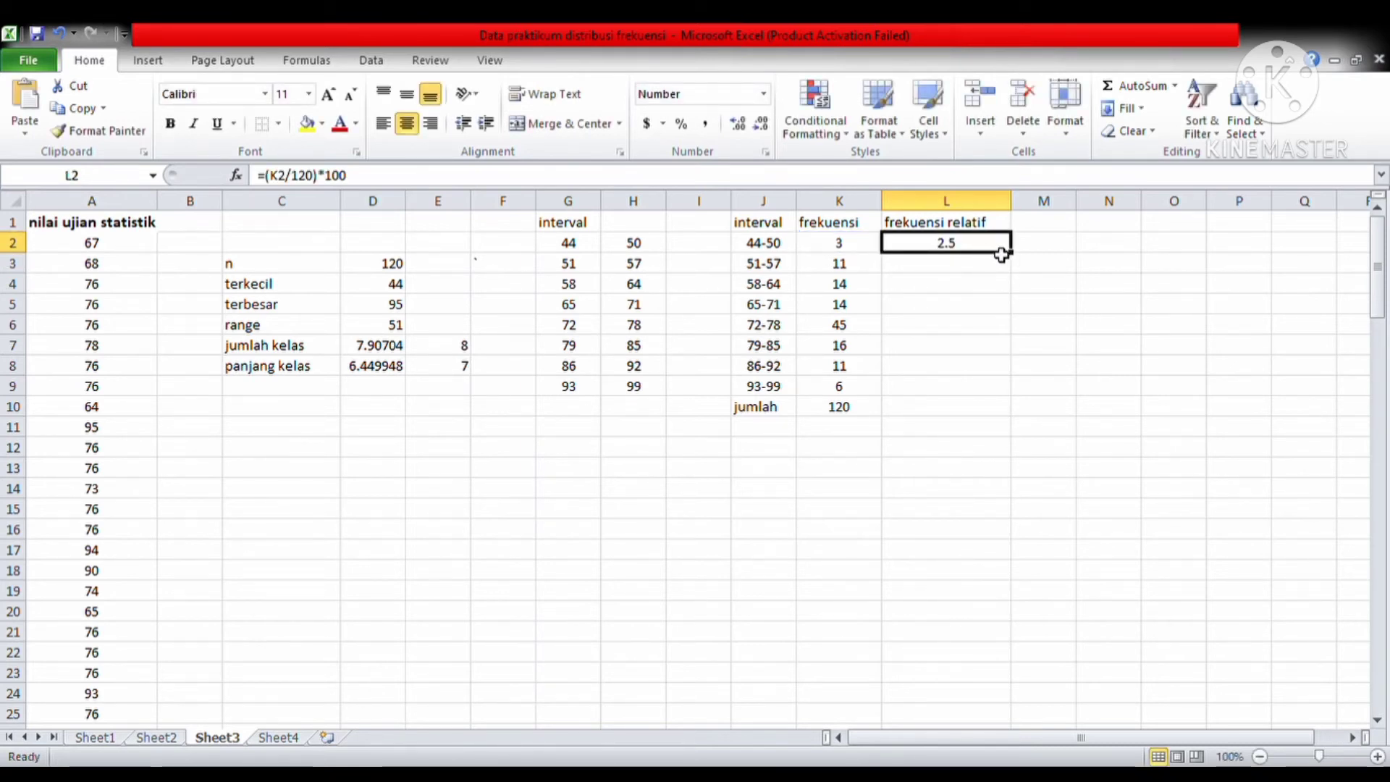
left_click_drag(1014, 257, 995, 397)
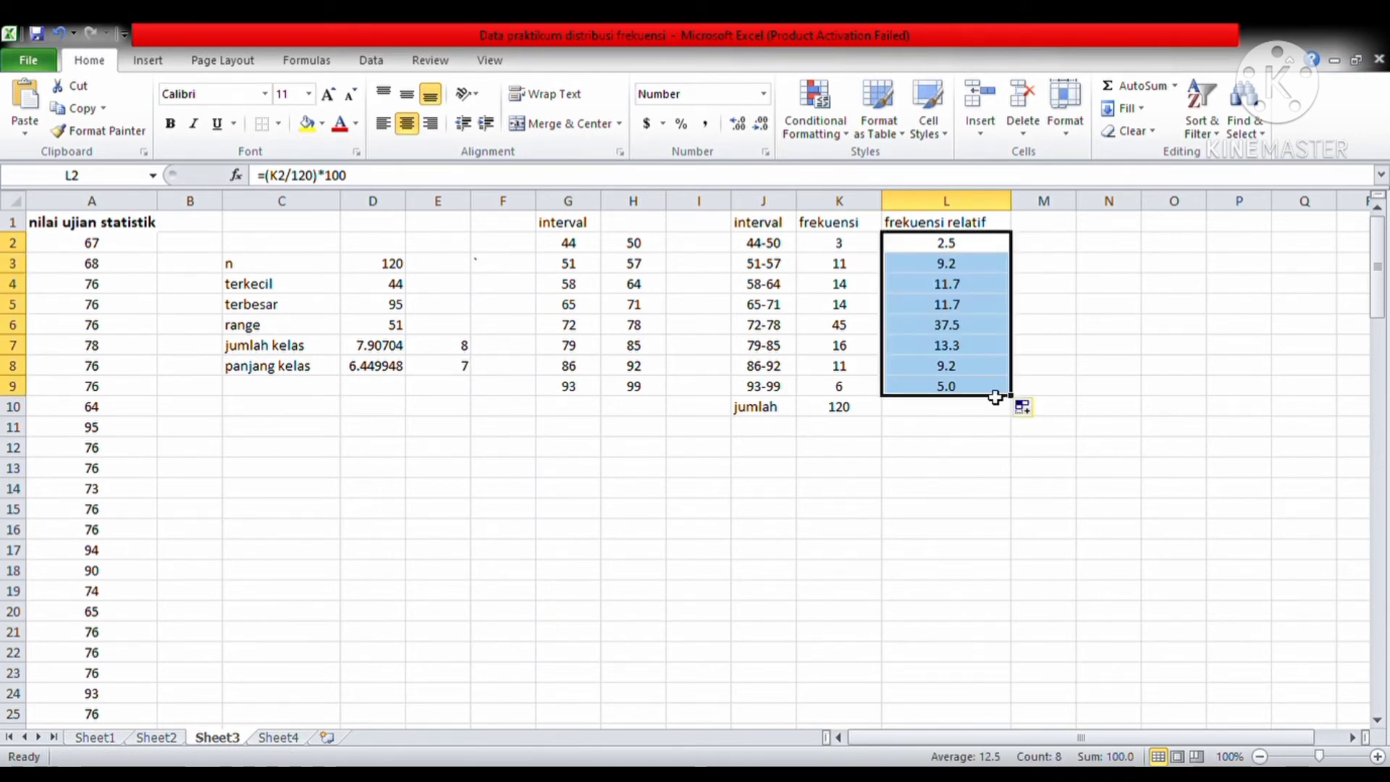
Try two decimal places on the relative frequencies in L2:L9 and return them to one decimal place
left_click(750, 126)
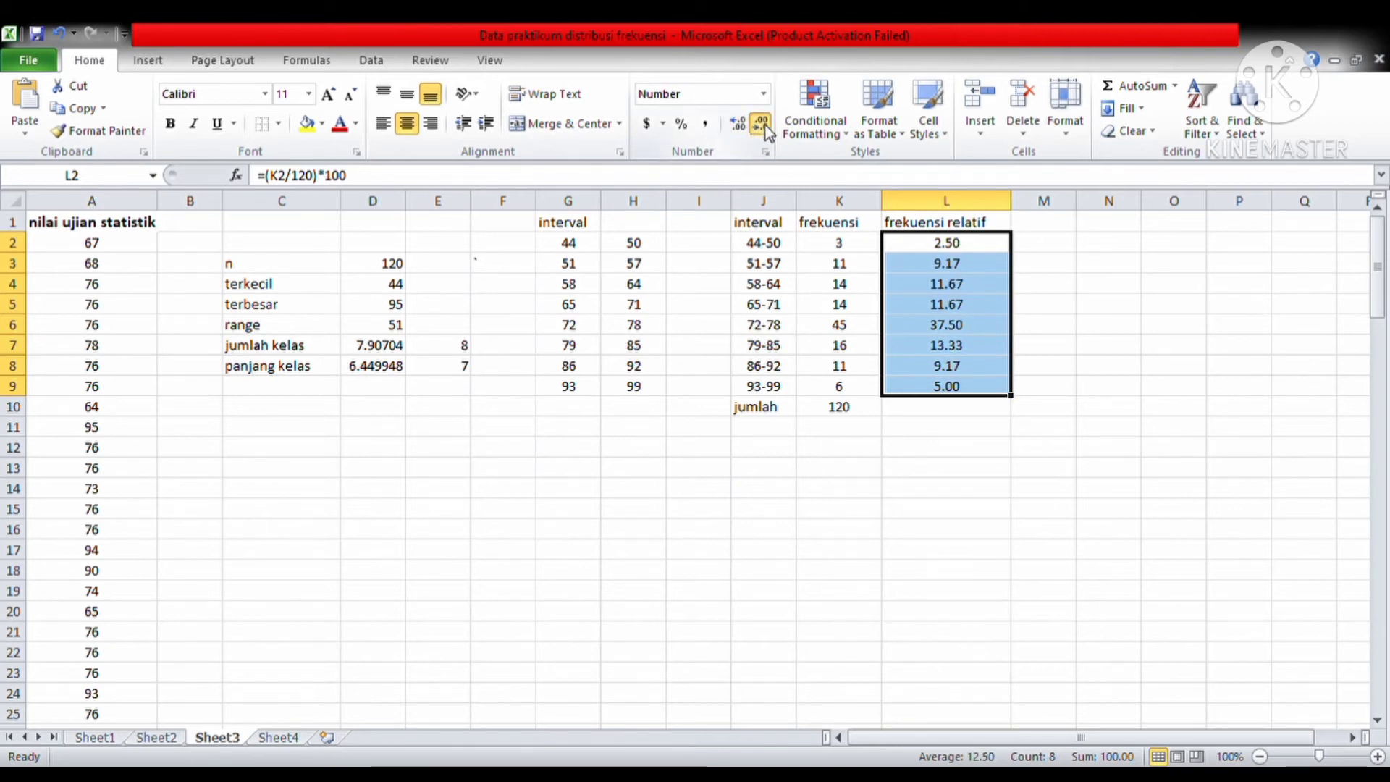
left_click(766, 124)
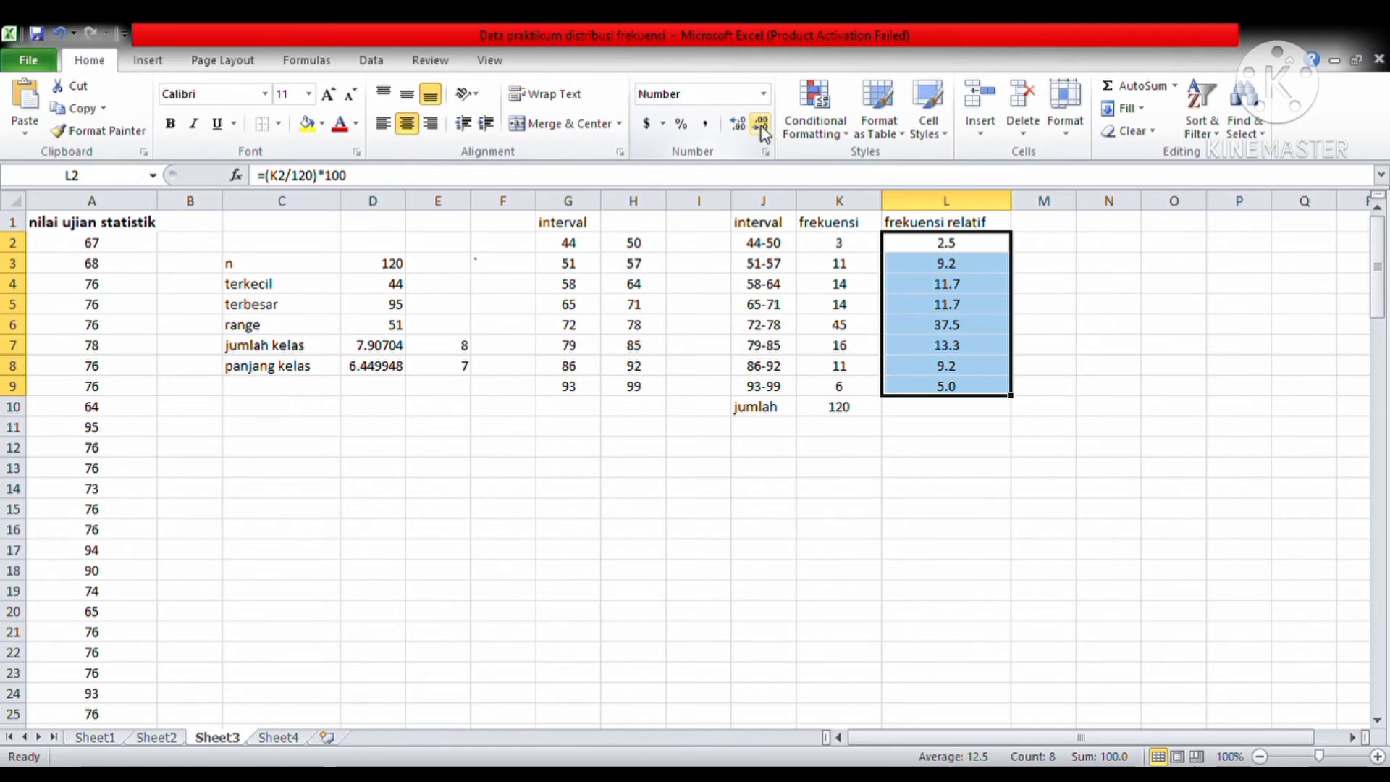
left_click(739, 126)
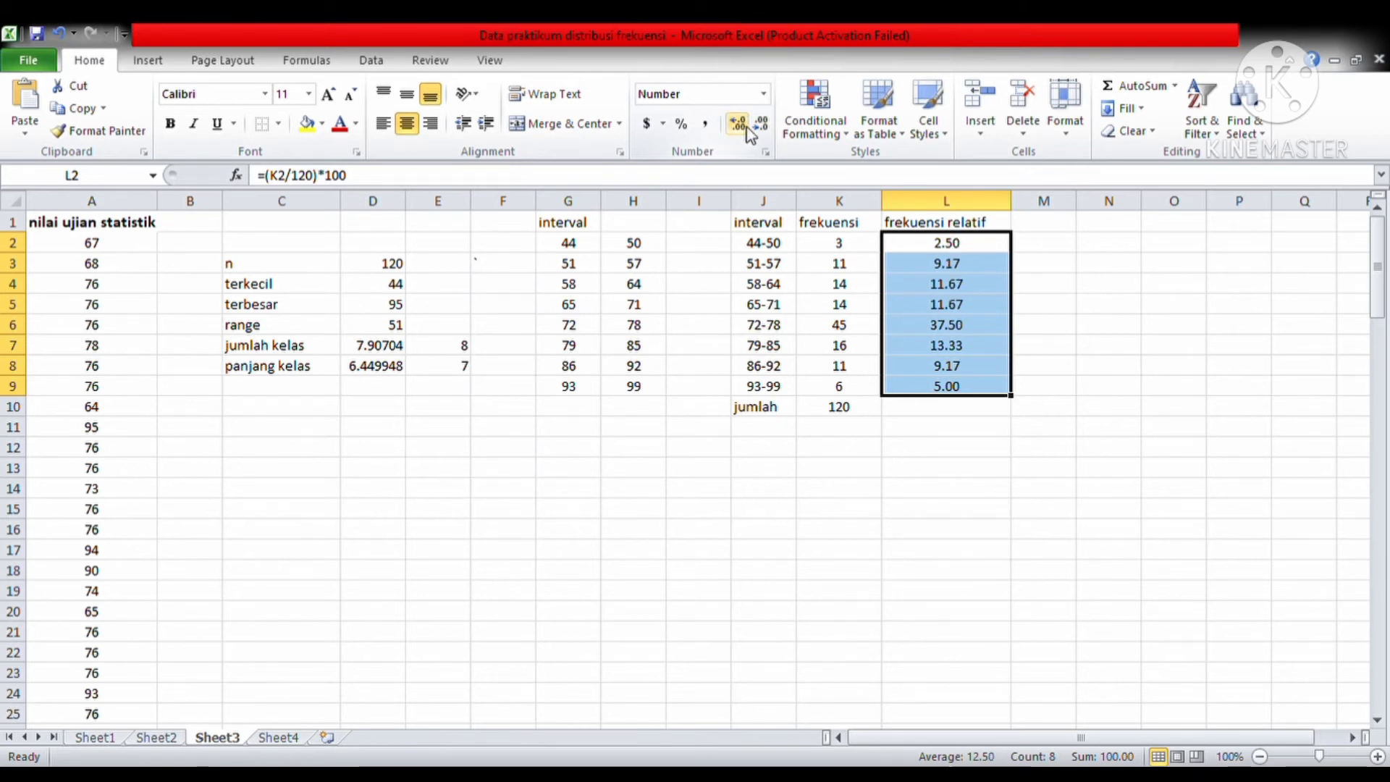
left_click(758, 130)
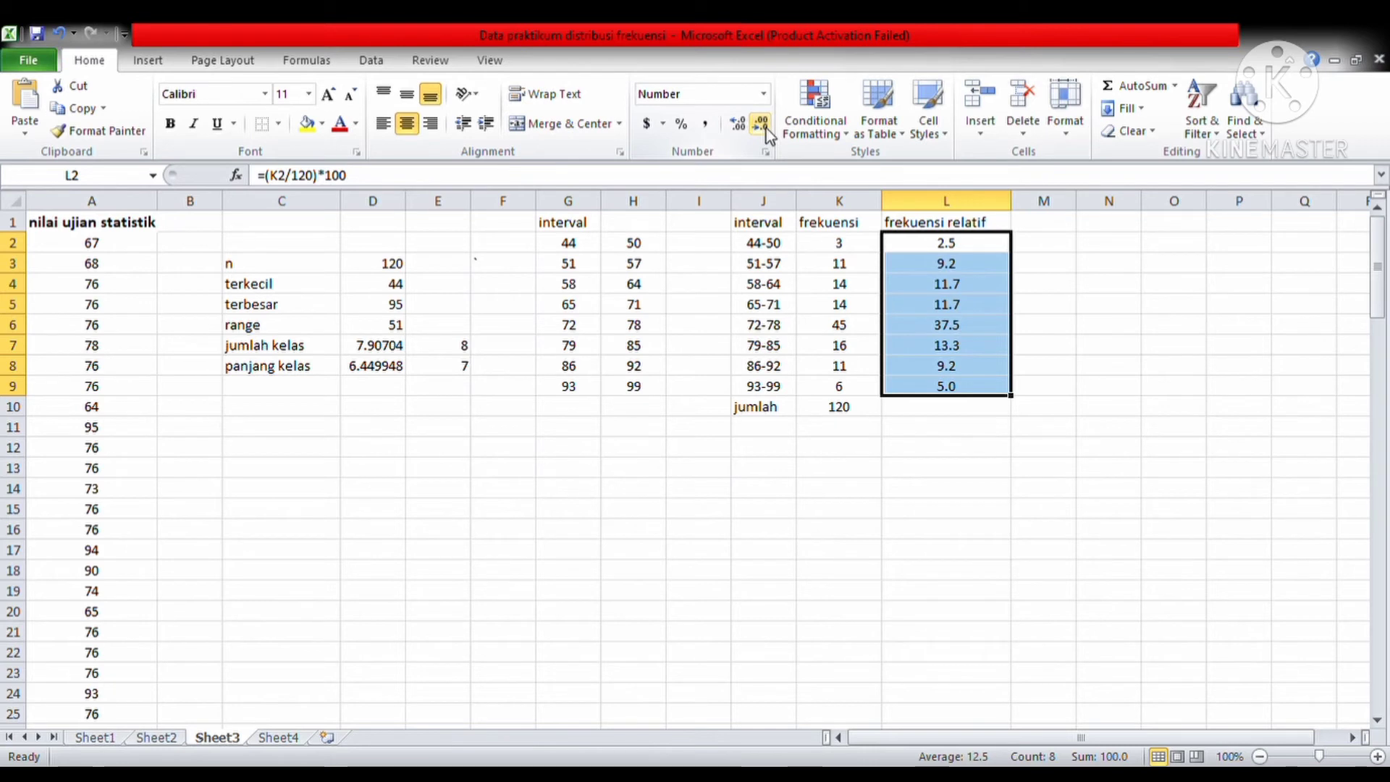
Apply all borders to the frequency distribution table in J1:L10
left_click(928, 410)
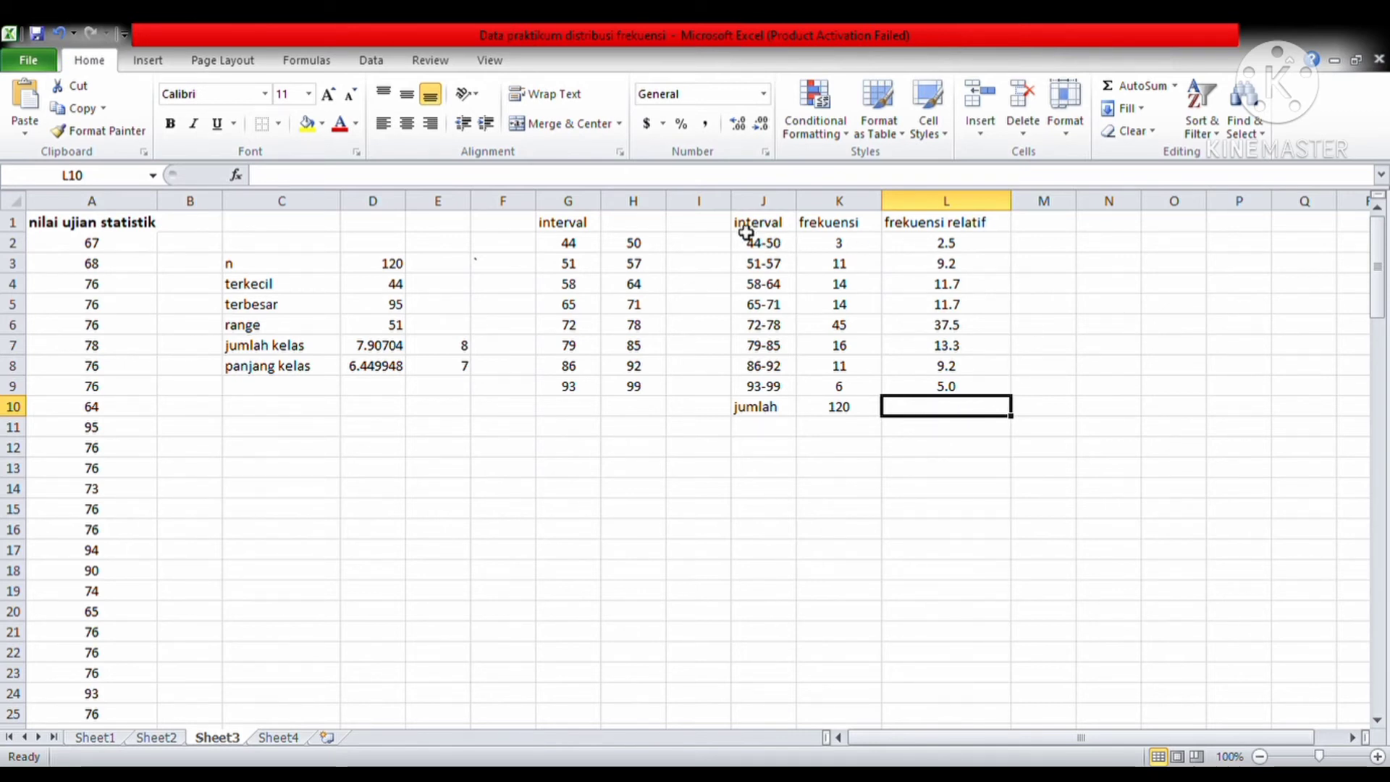
left_click_drag(726, 225, 999, 428)
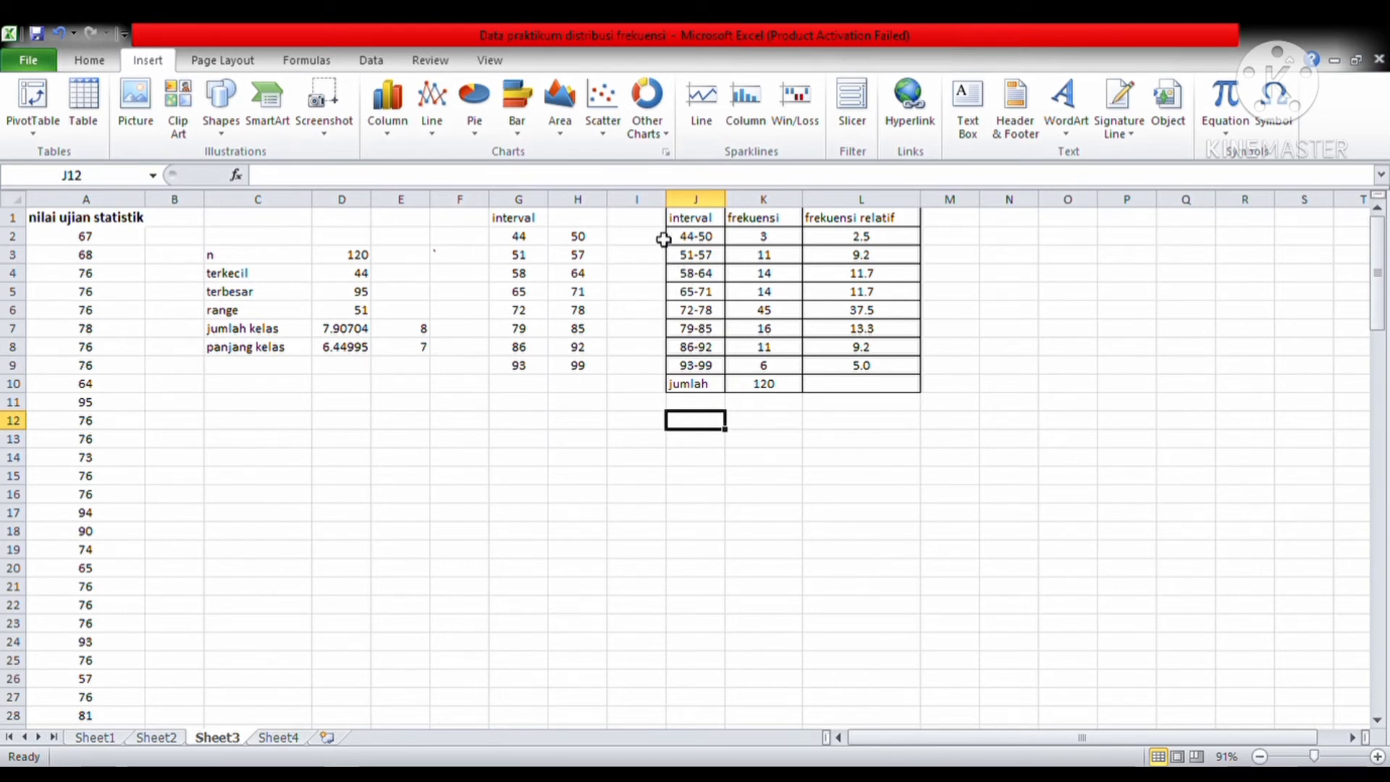
Insert a clustered column chart from the intervals and frequencies in J2:K9
left_click_drag(662, 240, 709, 243)
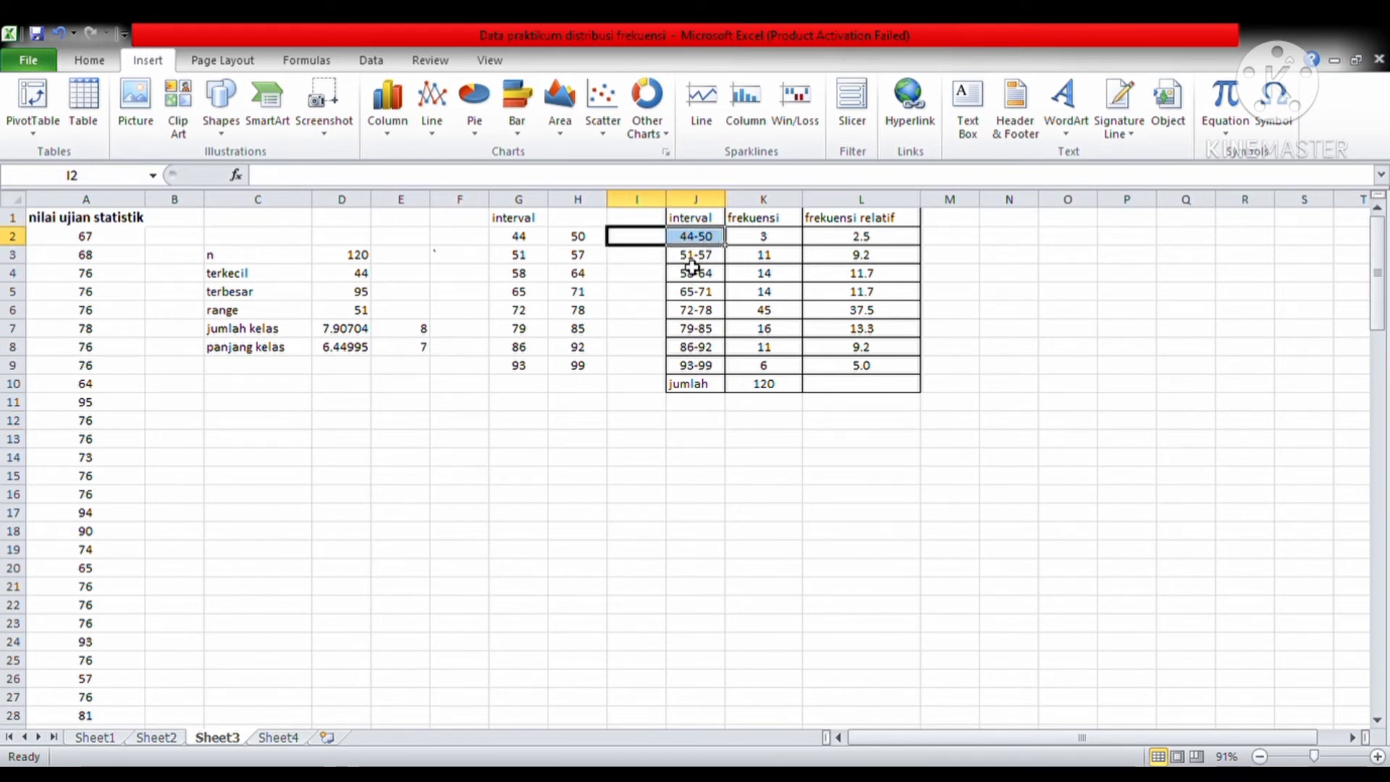
left_click(660, 445)
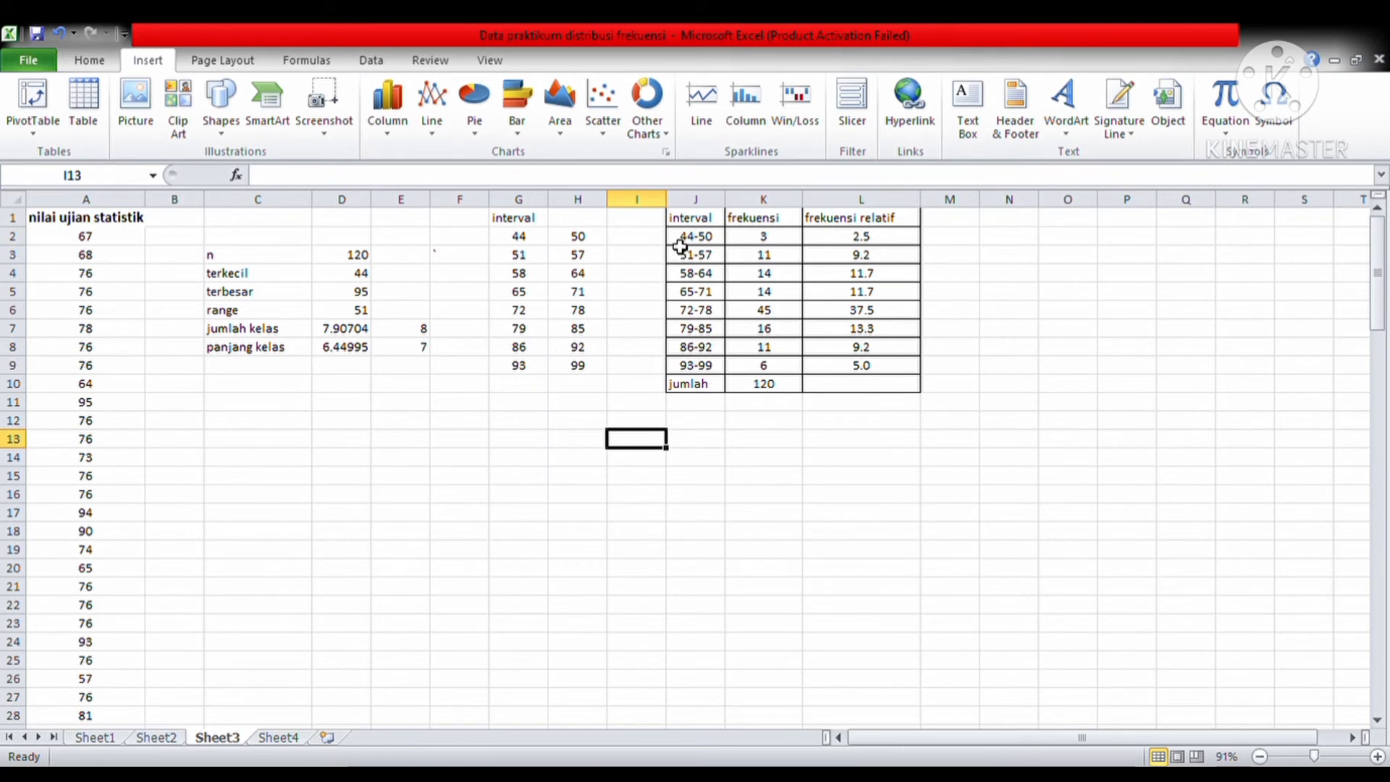
left_click_drag(683, 236, 788, 367)
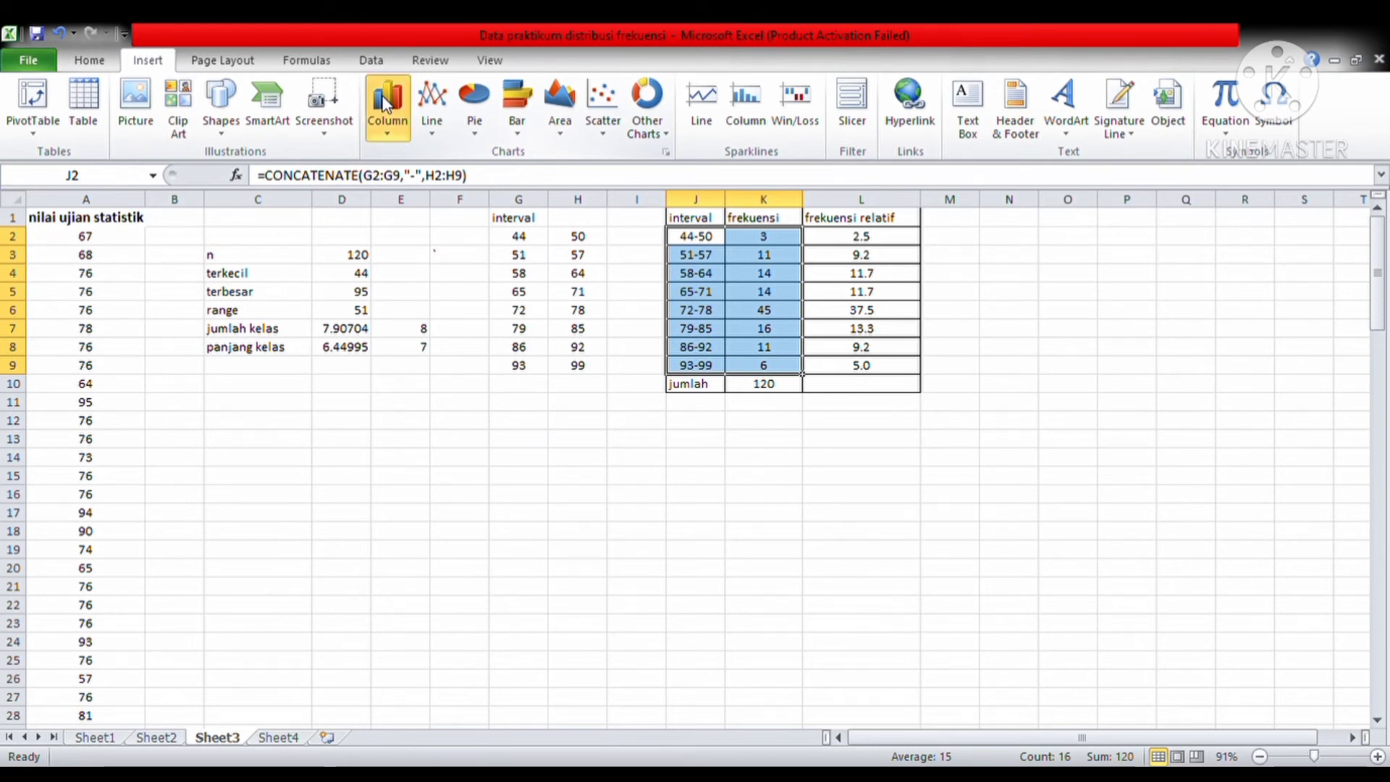
key("alt+F1")
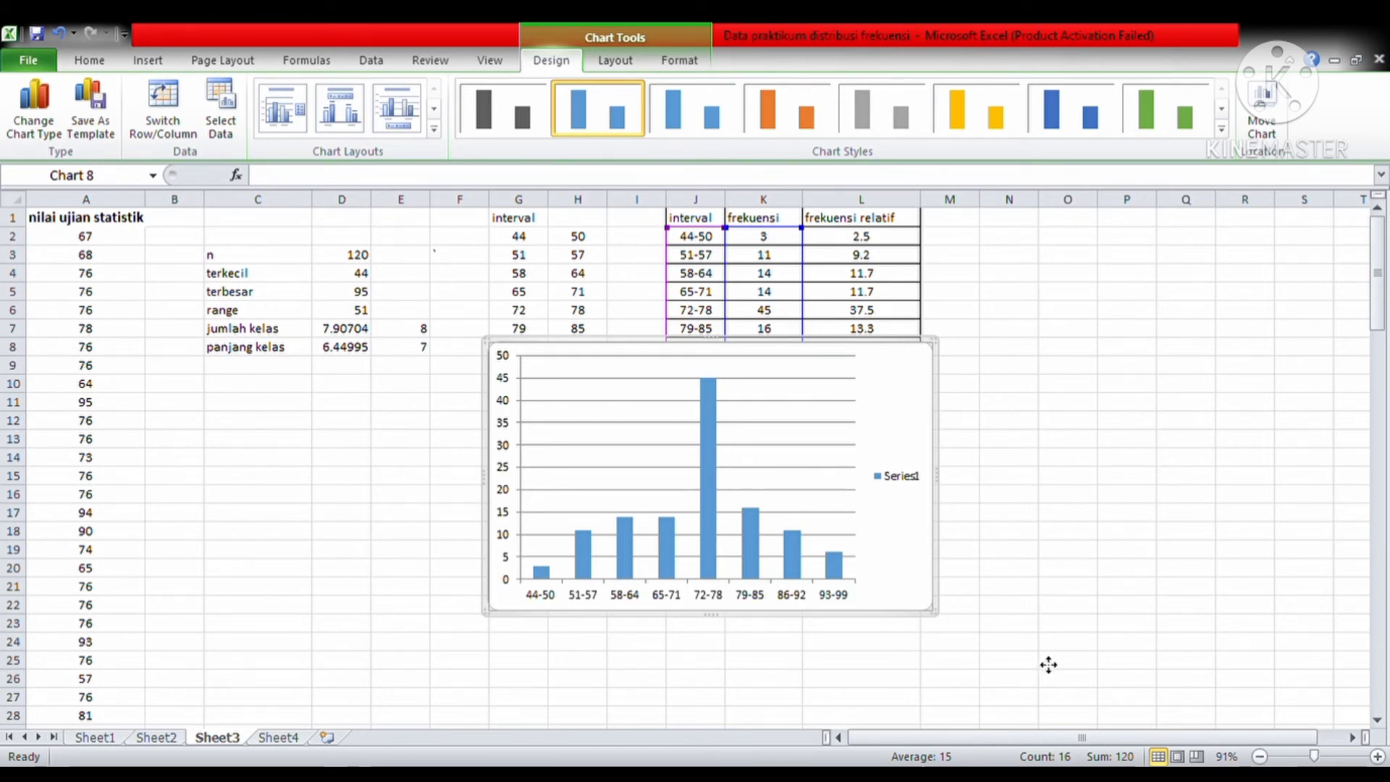
Move the column chart below the table, starting near L12, and reduce its height so it ends around row 22
left_click_drag(1049, 665, 1086, 639)
left_click(1071, 687)
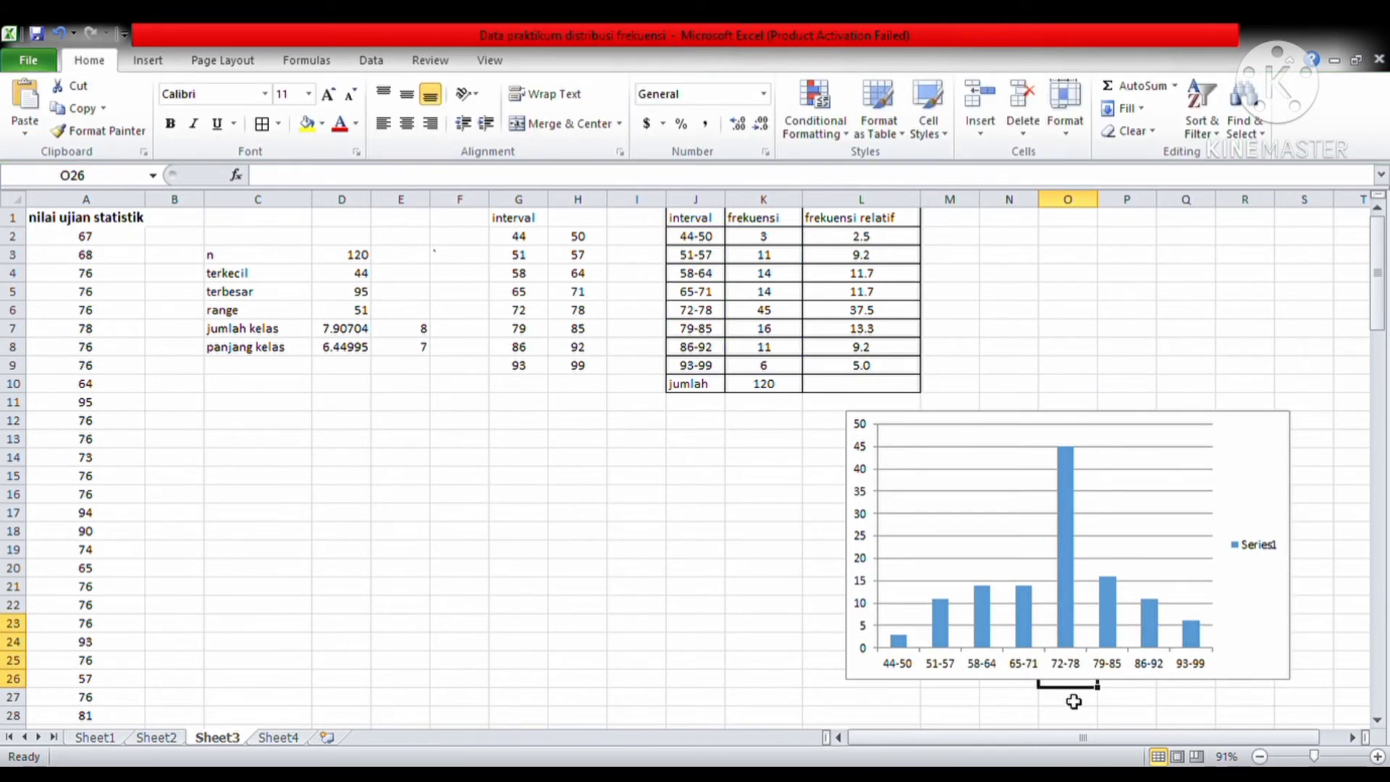
left_click(1075, 677)
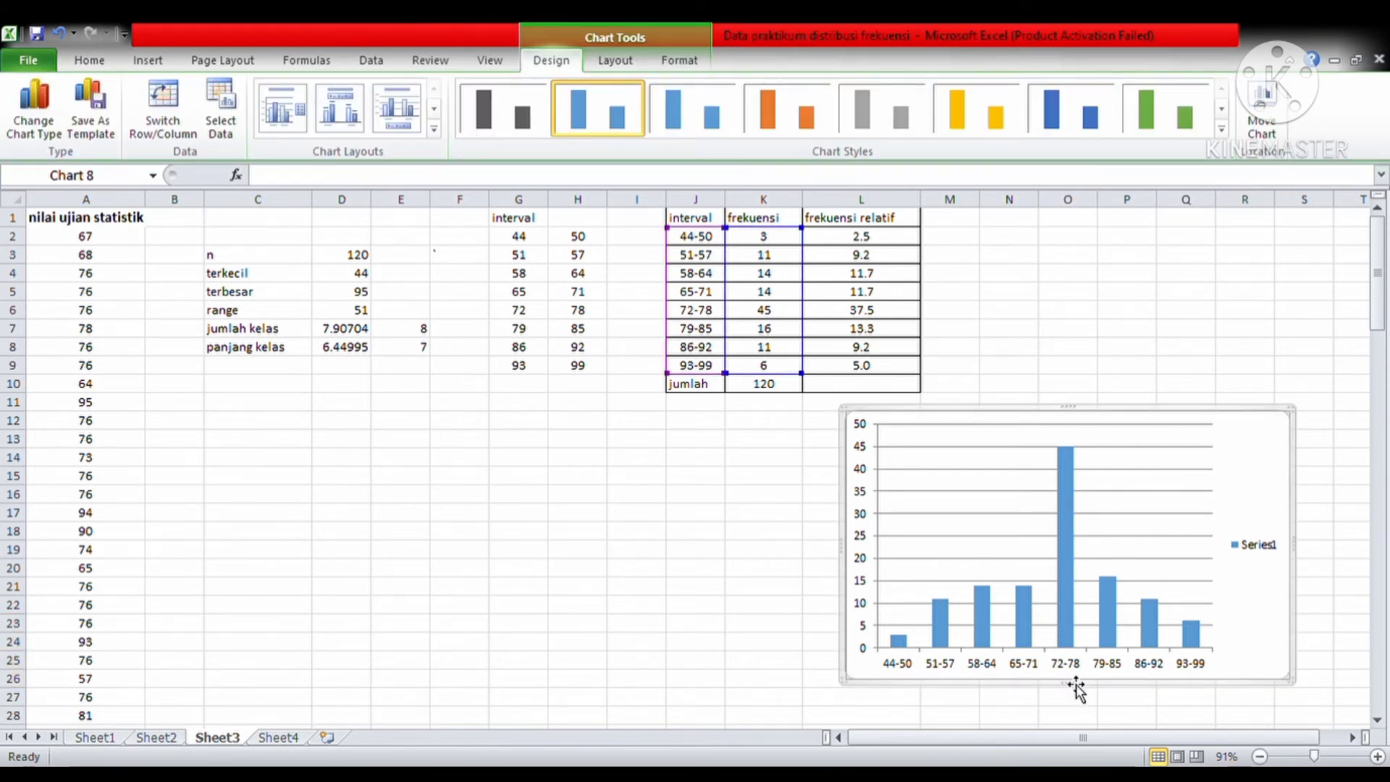
left_click_drag(1075, 684, 1086, 605)
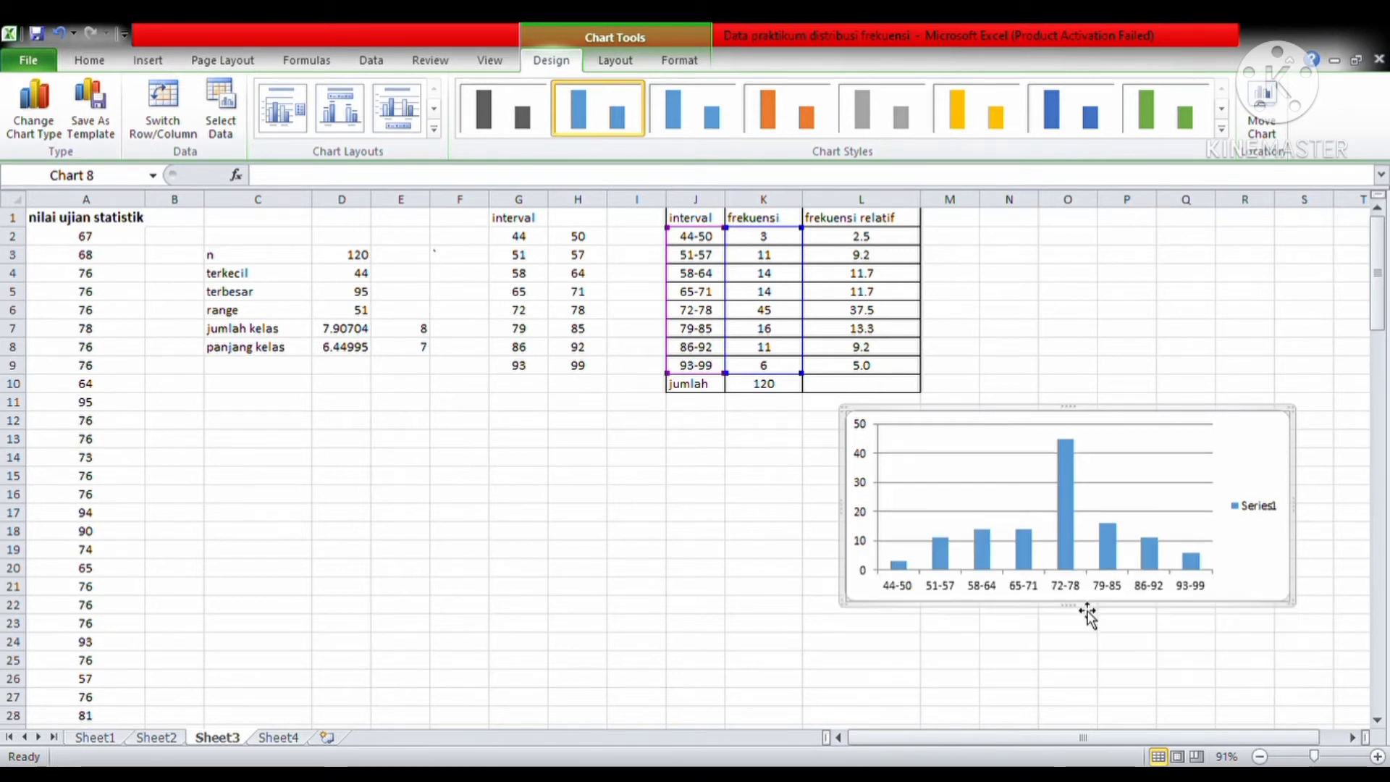
left_click(663, 548)
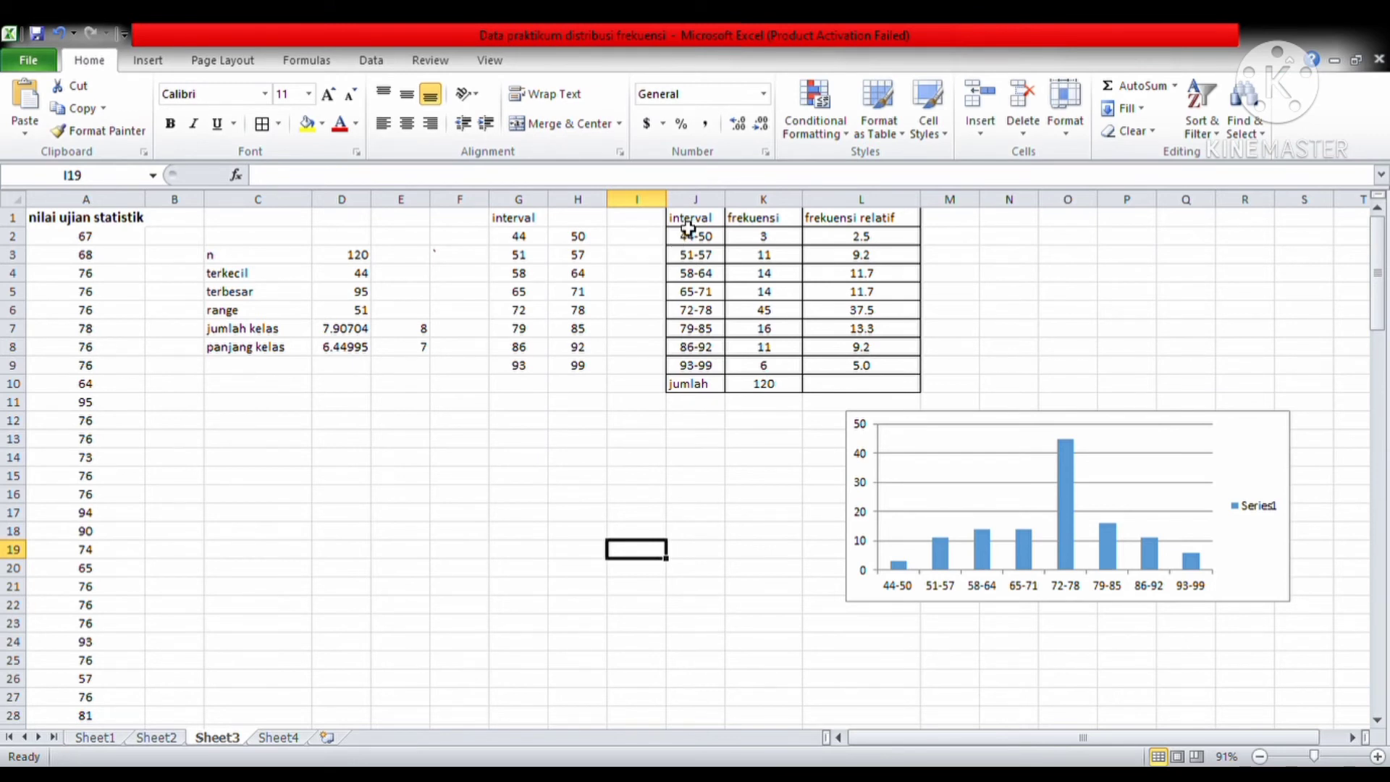
Insert a pie chart from the intervals and frequencies in J2:K9
left_click_drag(684, 243, 760, 365)
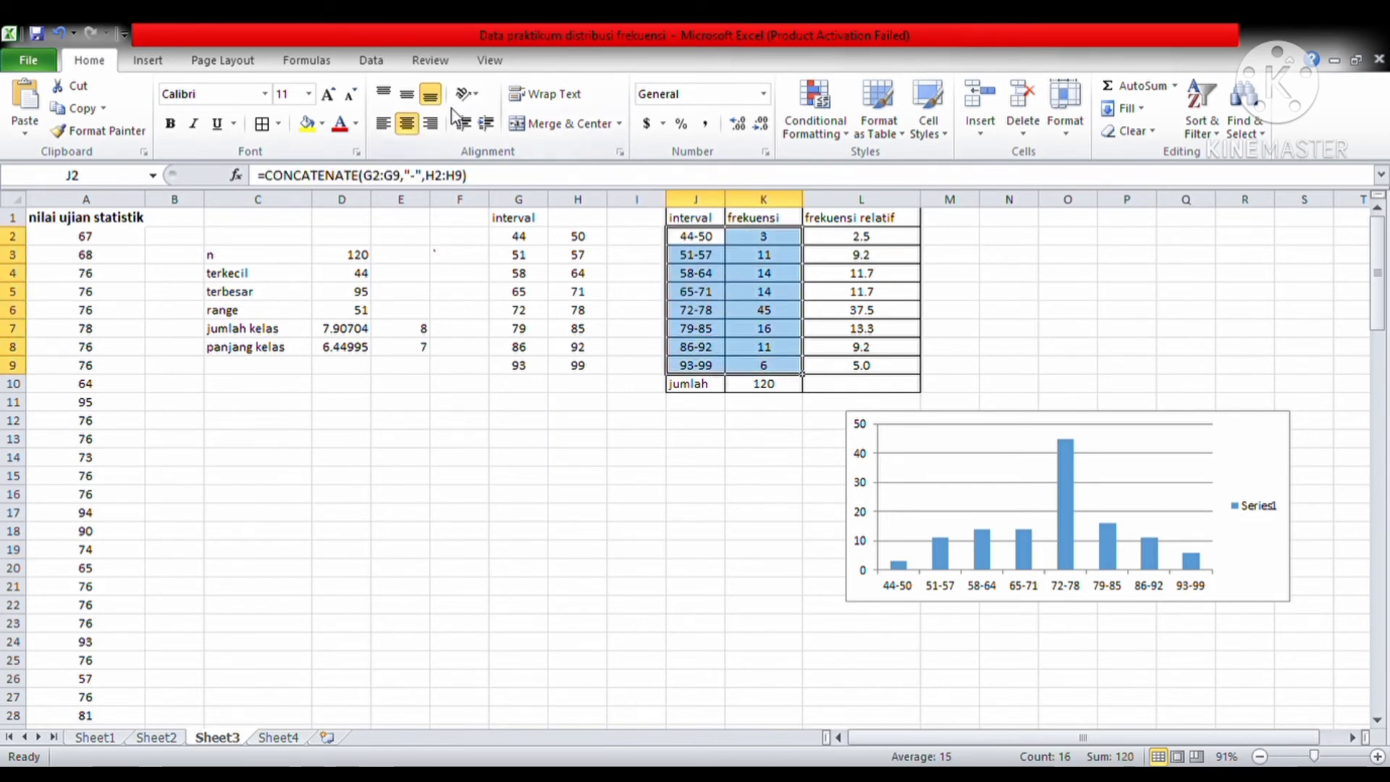
left_click(166, 65)
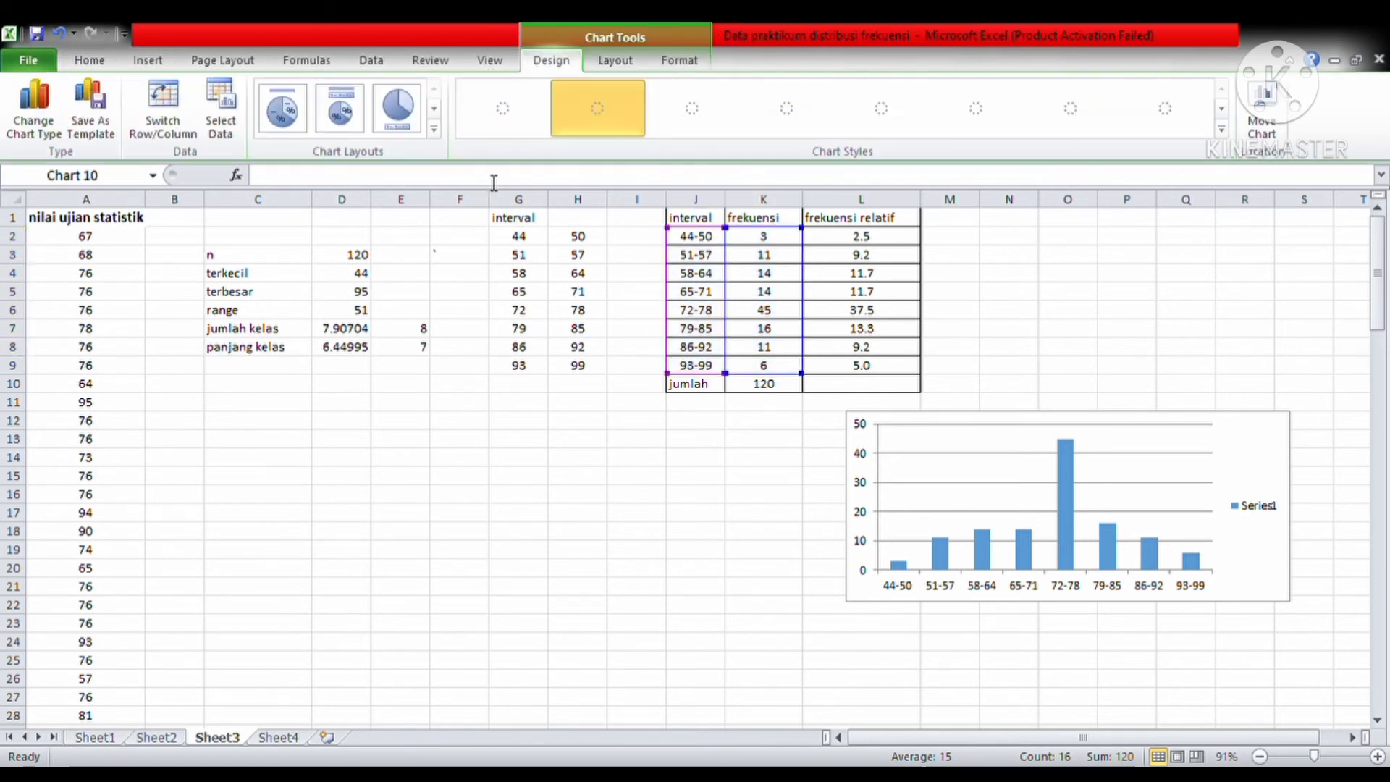
left_click(686, 553)
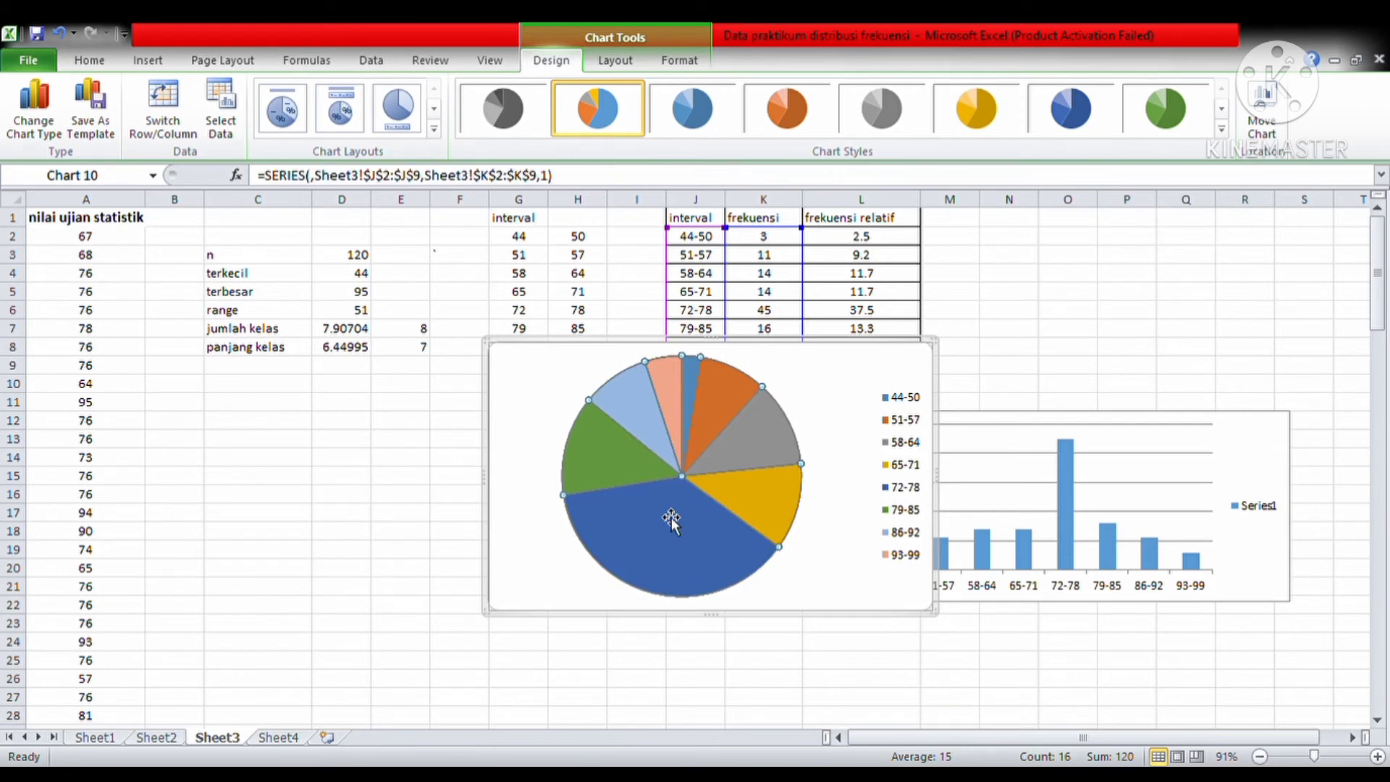
Try several layouts on the pie chart and keep the one with a title, percentage labels and a legend beside the pie
left_click(437, 134)
left_click(408, 168)
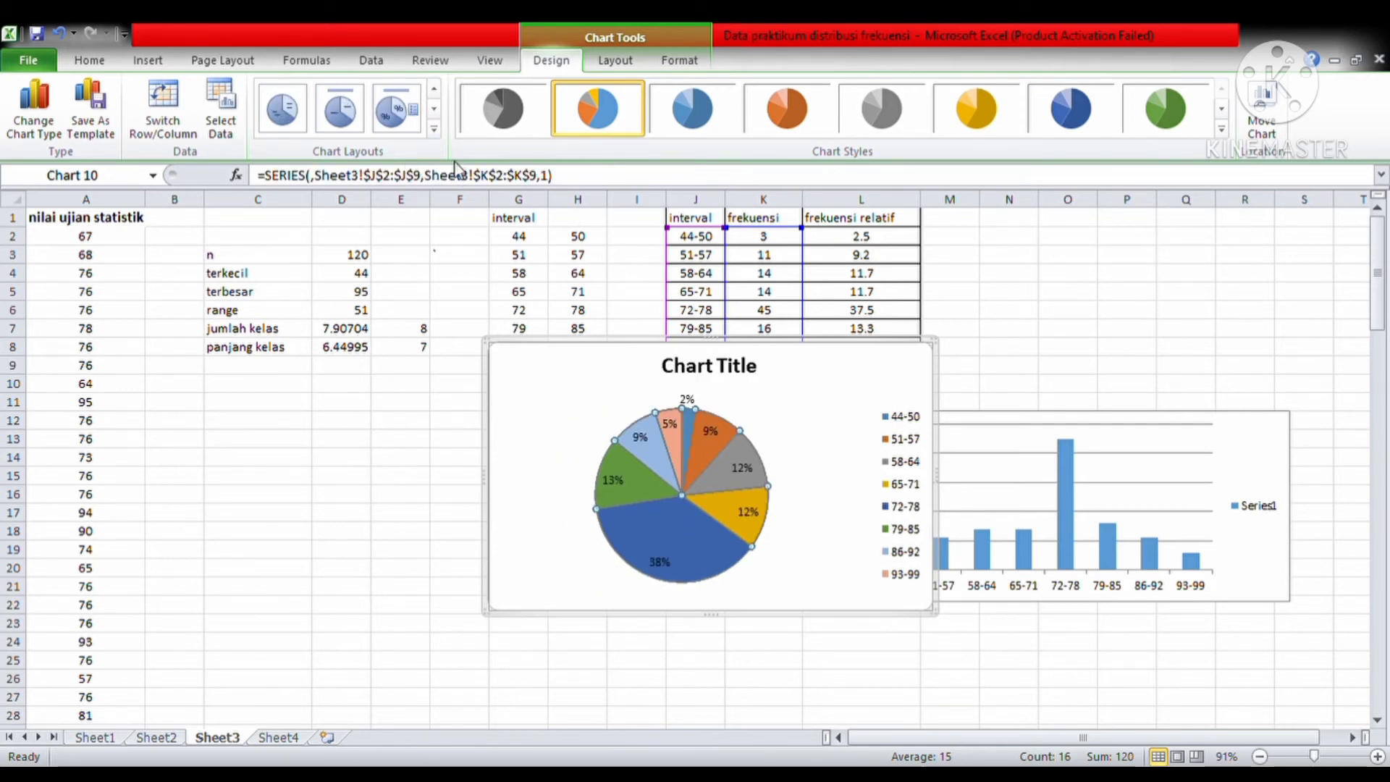
left_click(293, 112)
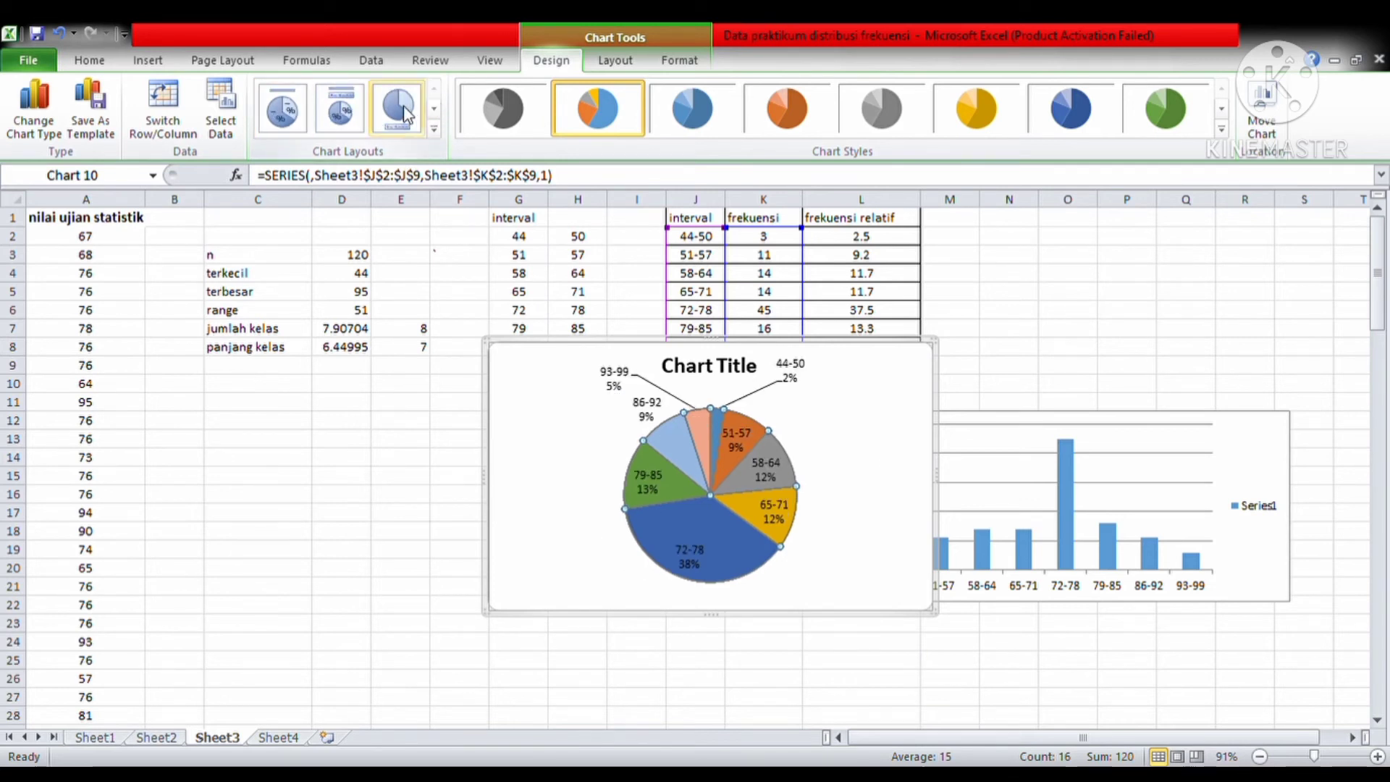
left_click(346, 123)
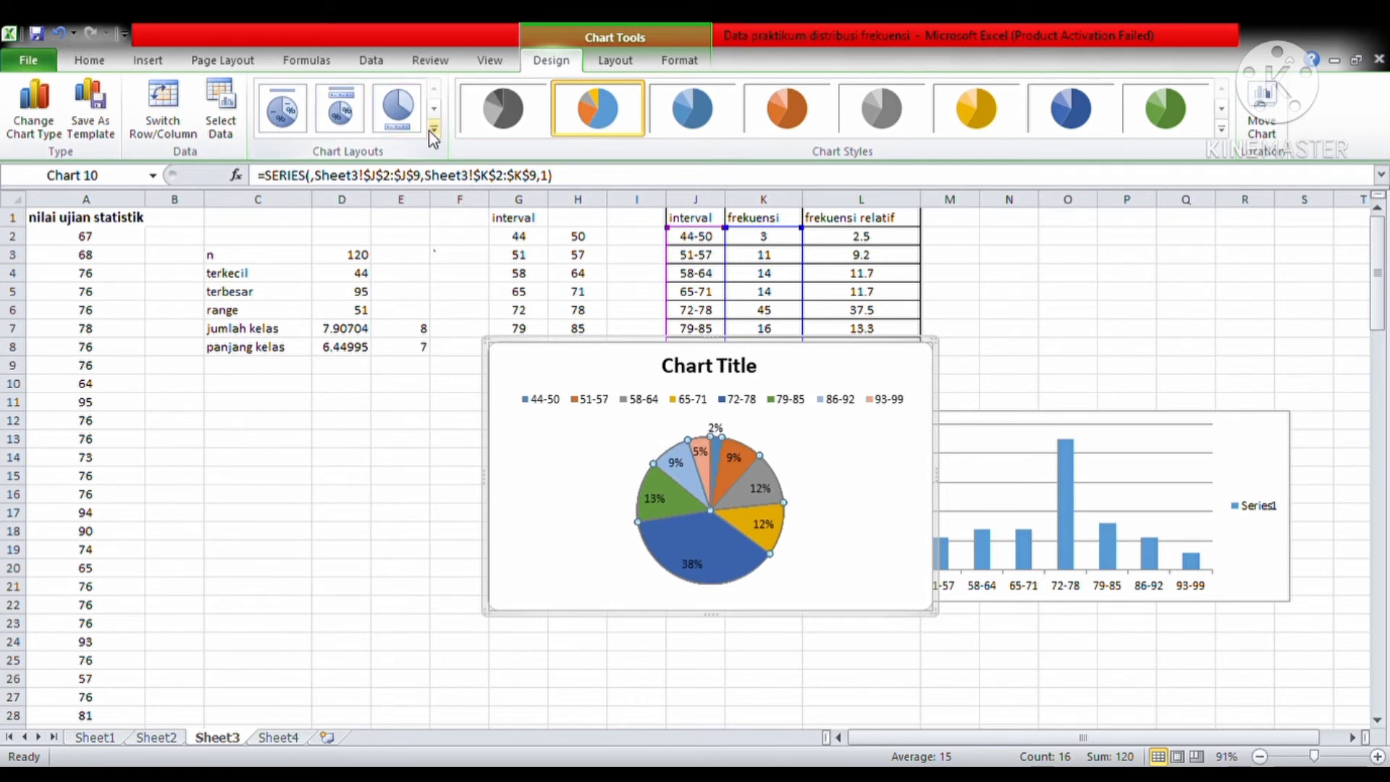
left_click(416, 160)
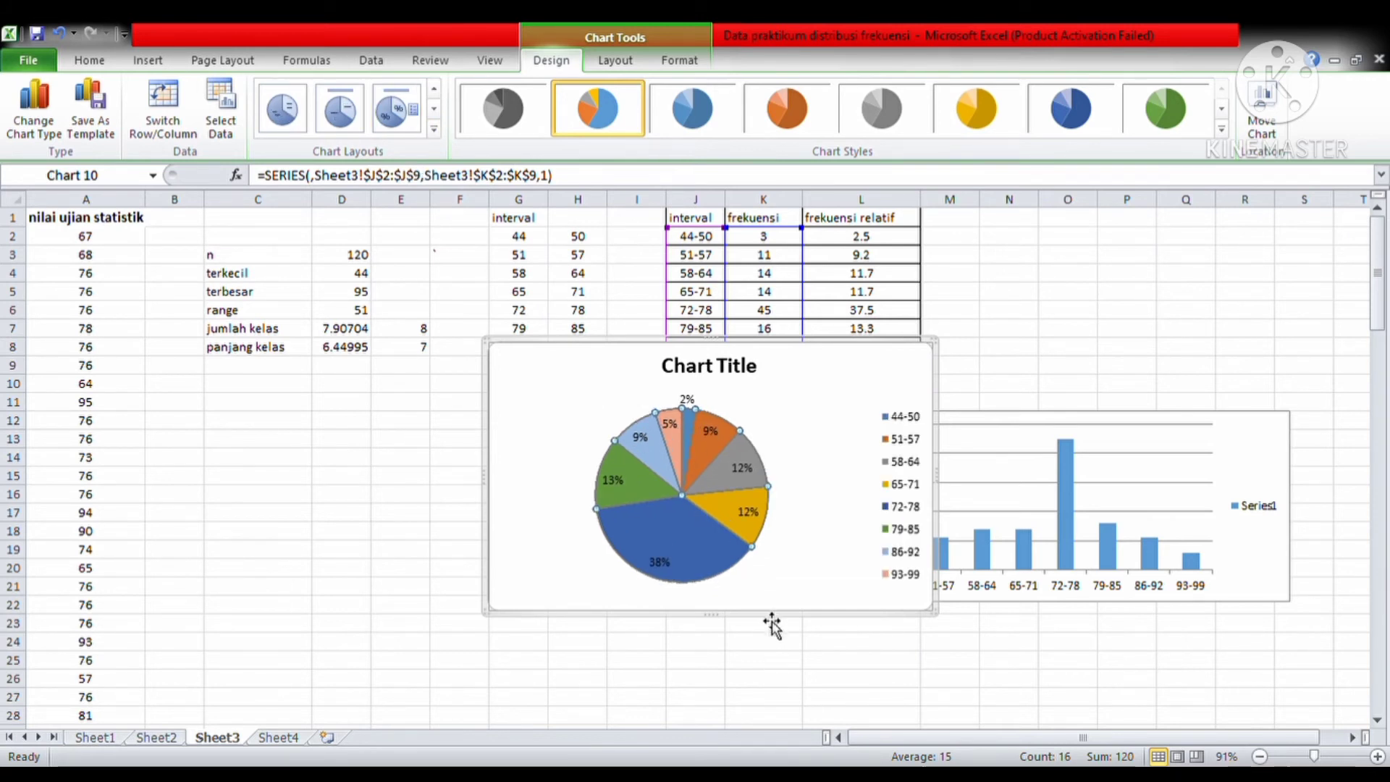
Move the pie chart beside the column chart, starting near row 12, and reduce its height to end around row 23
left_click_drag(770, 615, 707, 649)
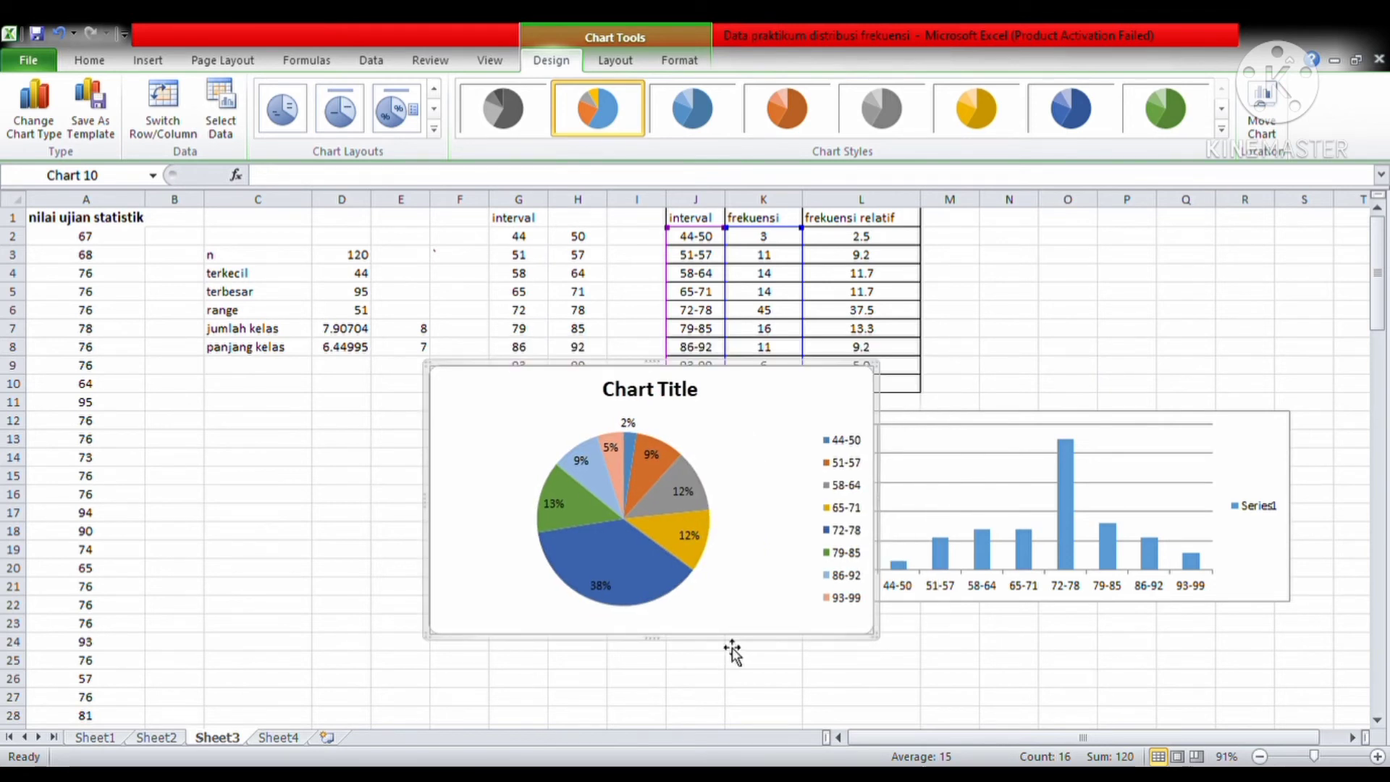
left_click_drag(738, 651, 612, 702)
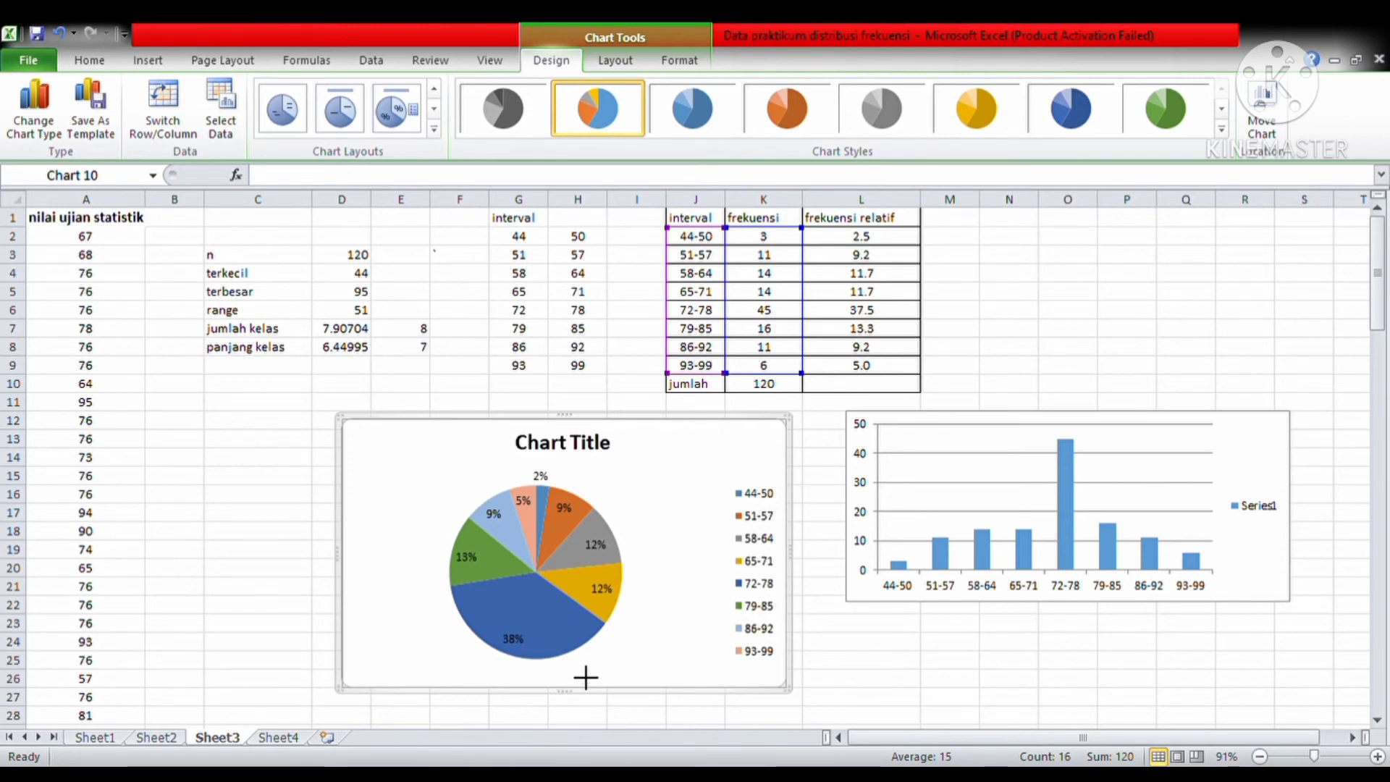
left_click_drag(591, 642, 583, 642)
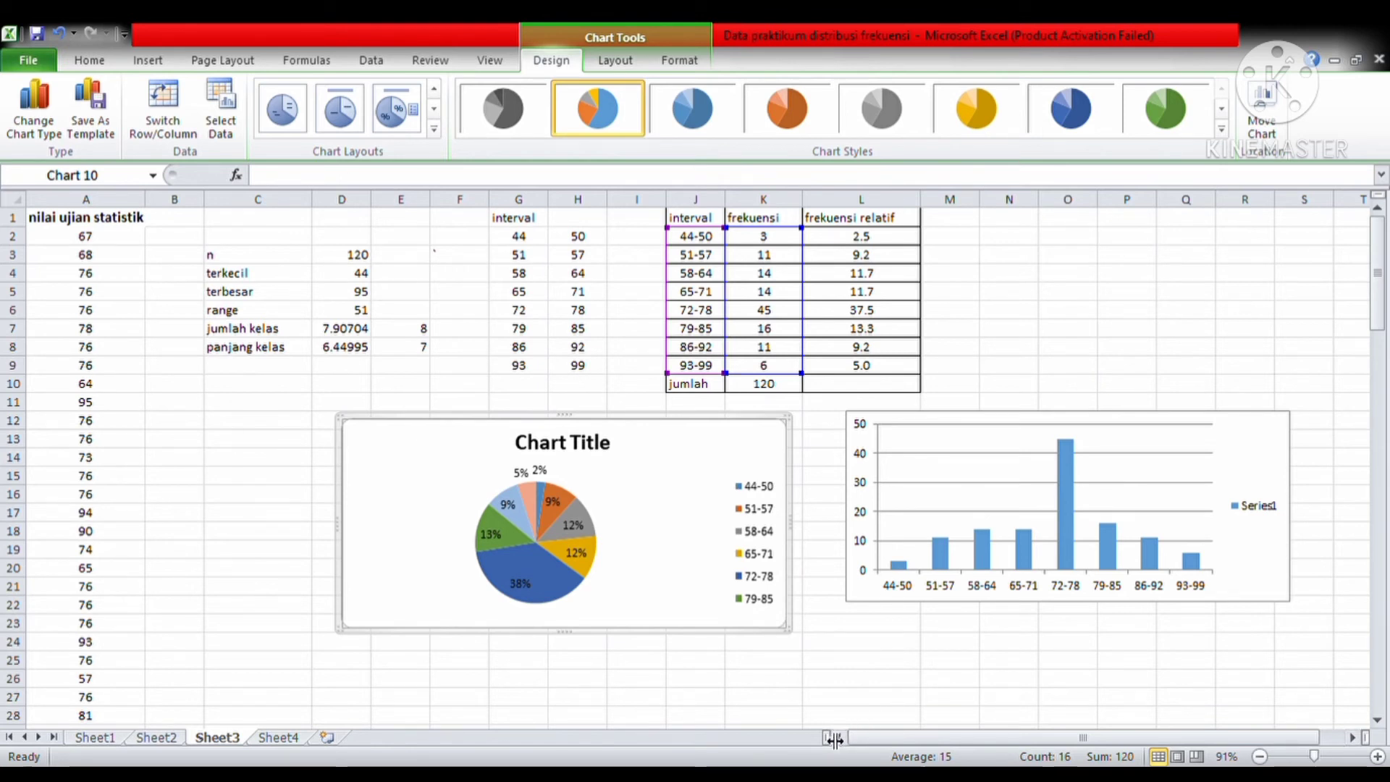
left_click_drag(833, 737, 849, 737)
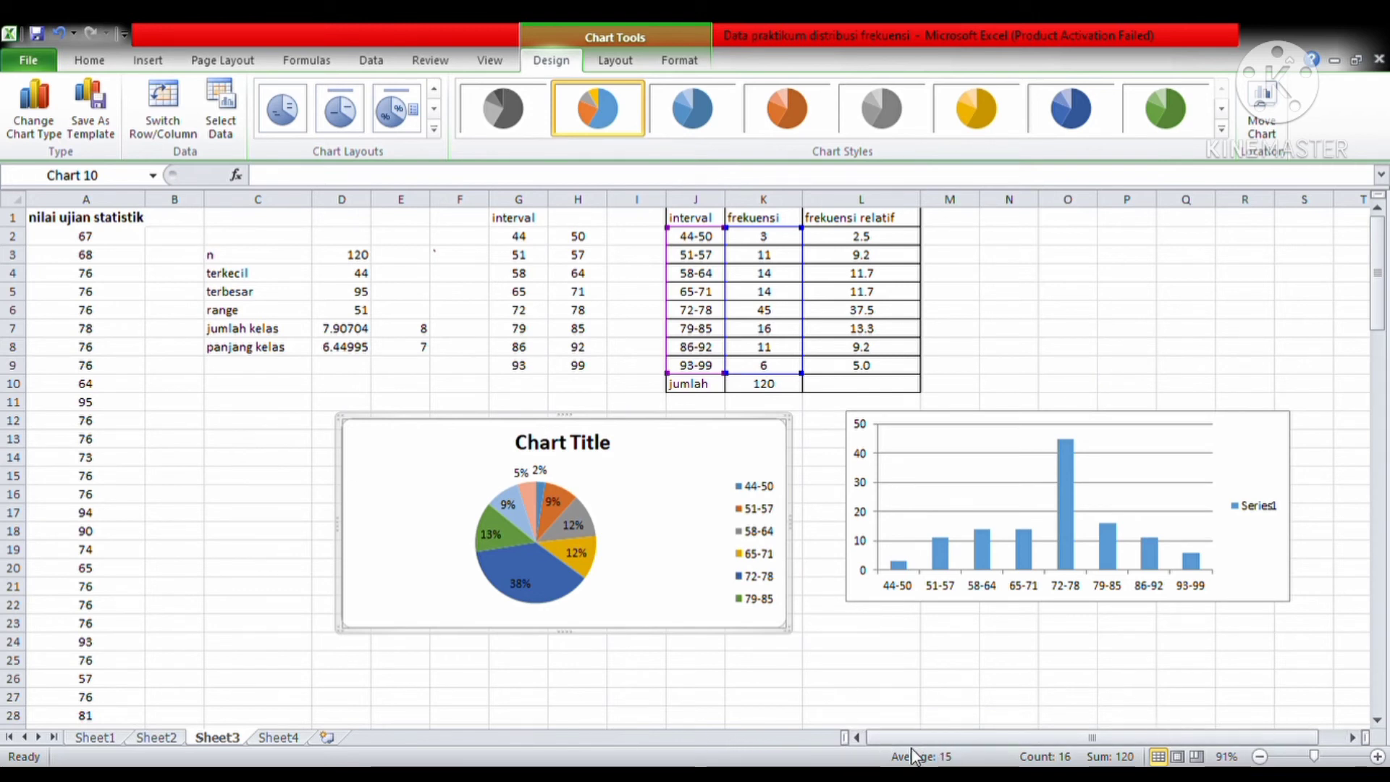
left_click(755, 652)
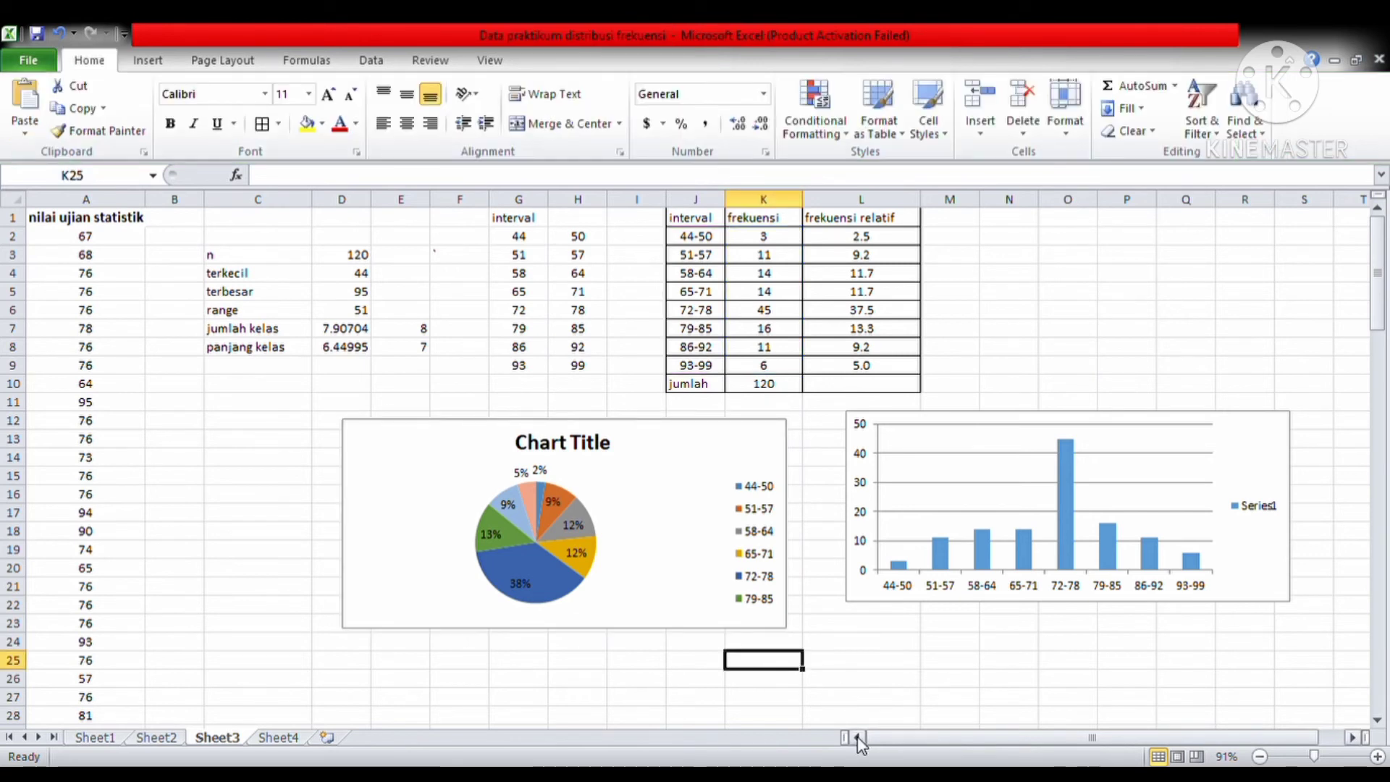
left_click_drag(856, 736, 837, 738)
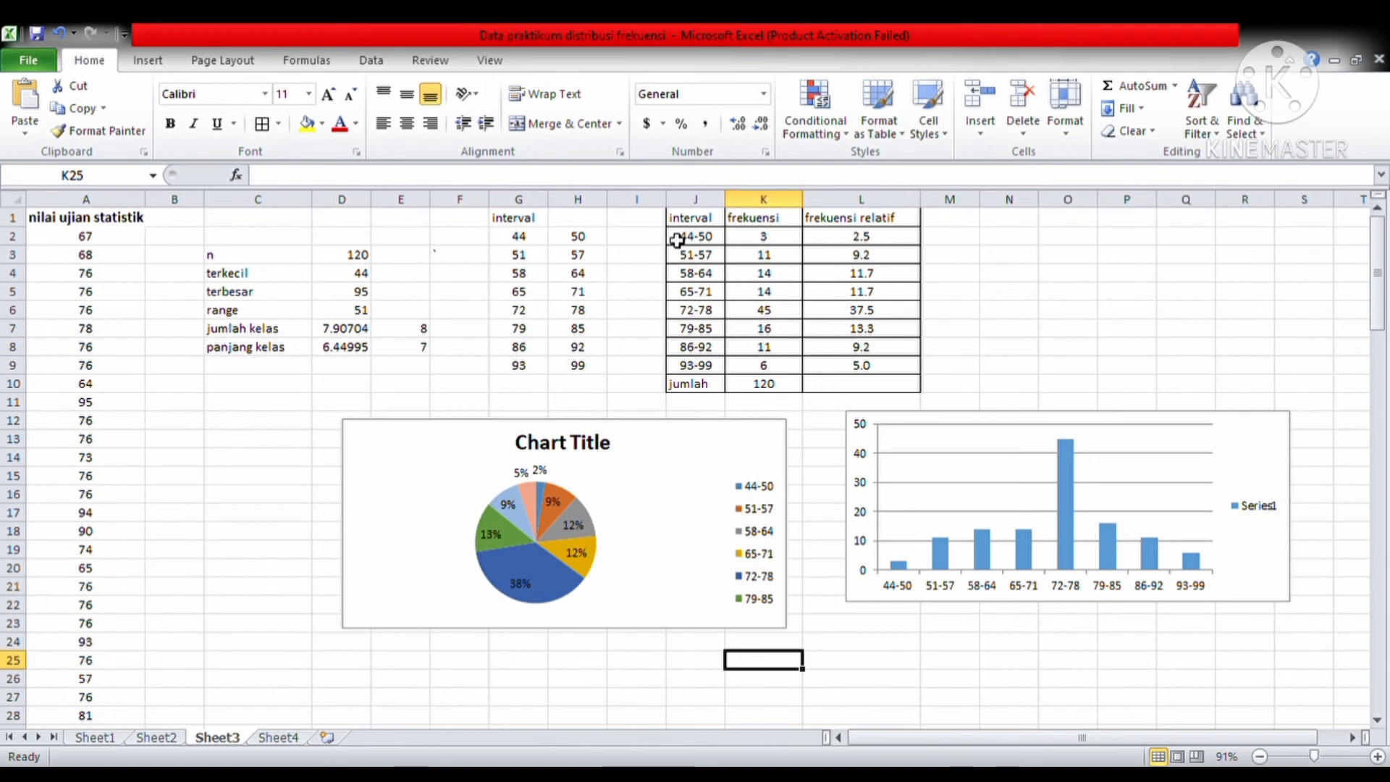
Insert a line chart from the intervals and frequencies in J2:K9
left_click_drag(679, 245, 765, 365)
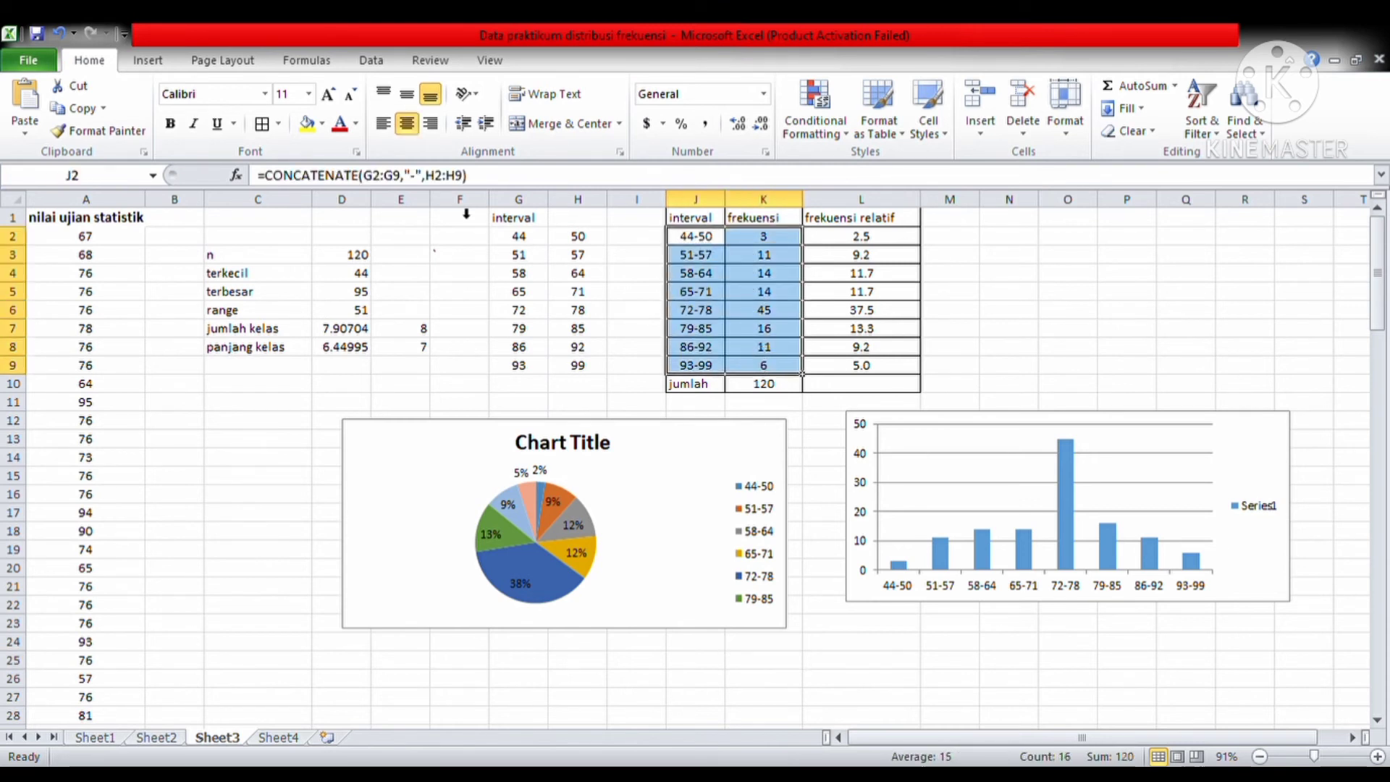
left_click(164, 55)
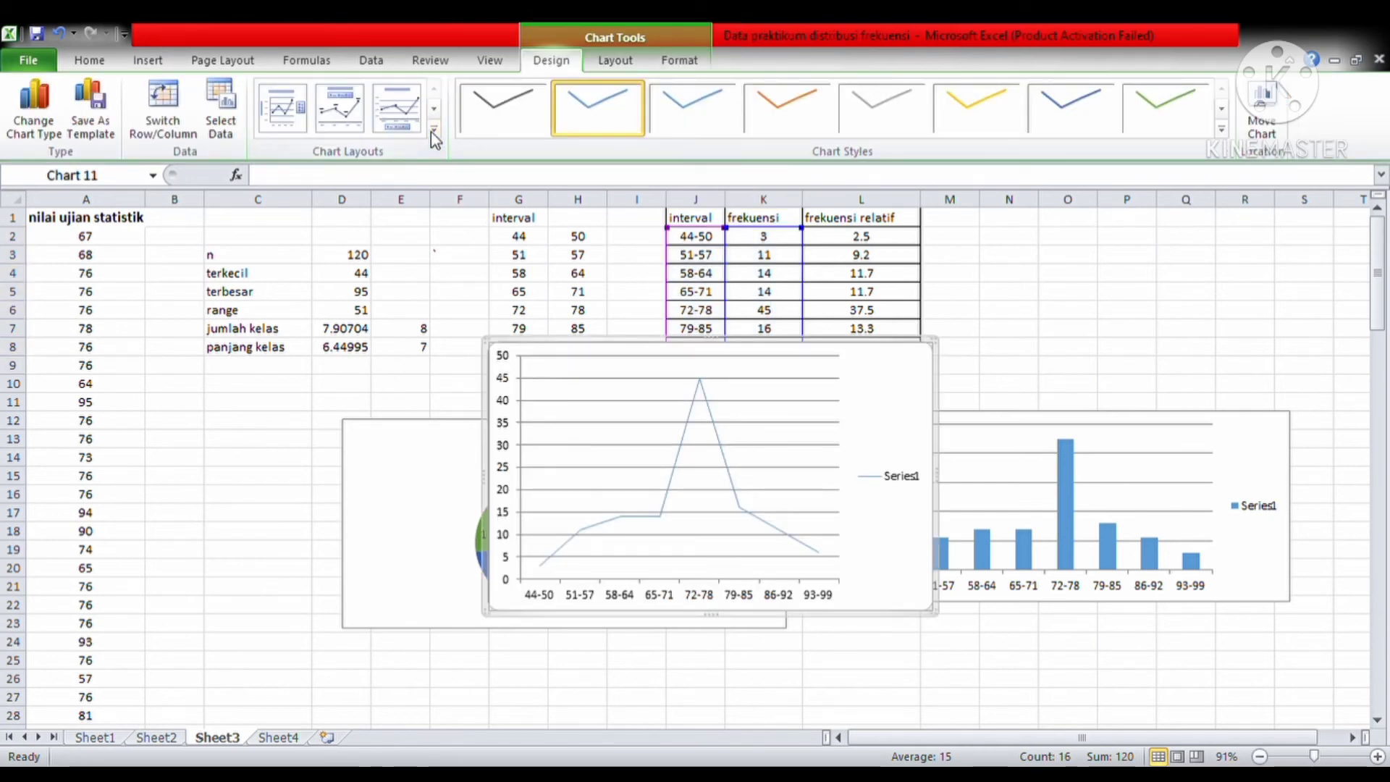
Give the line chart a layout with a chart title, vertical axis title and legend, and apply the gray chart style
left_click(431, 132)
left_click(403, 171)
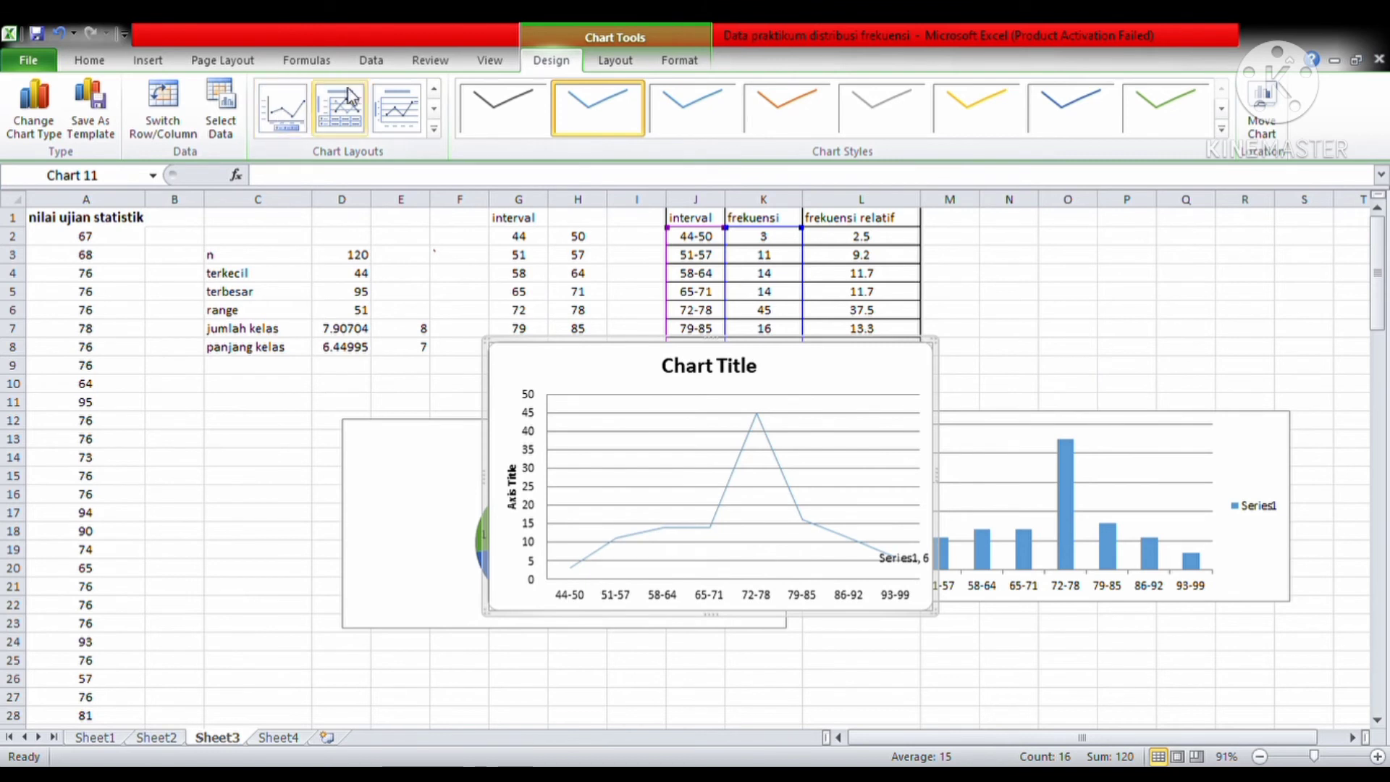
left_click(273, 288)
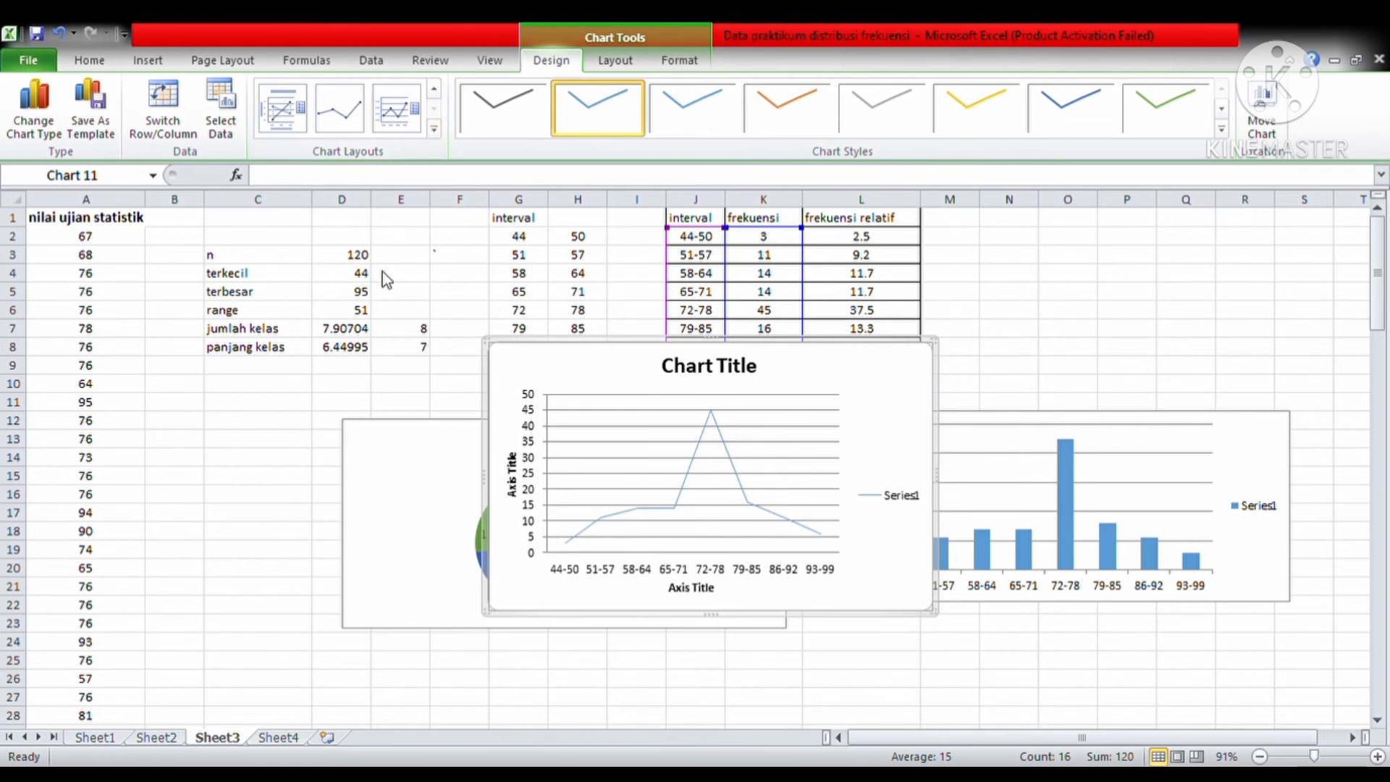
left_click(307, 114)
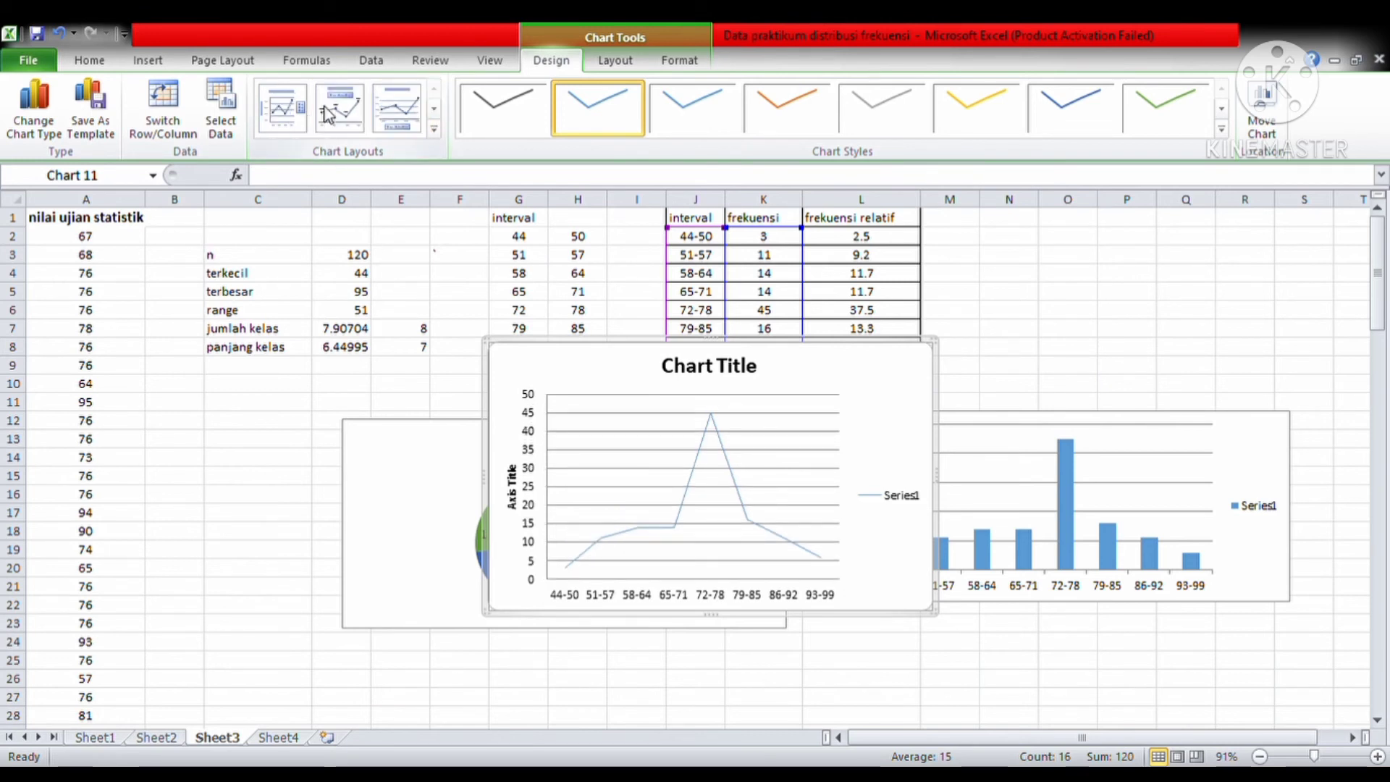
left_click(505, 102)
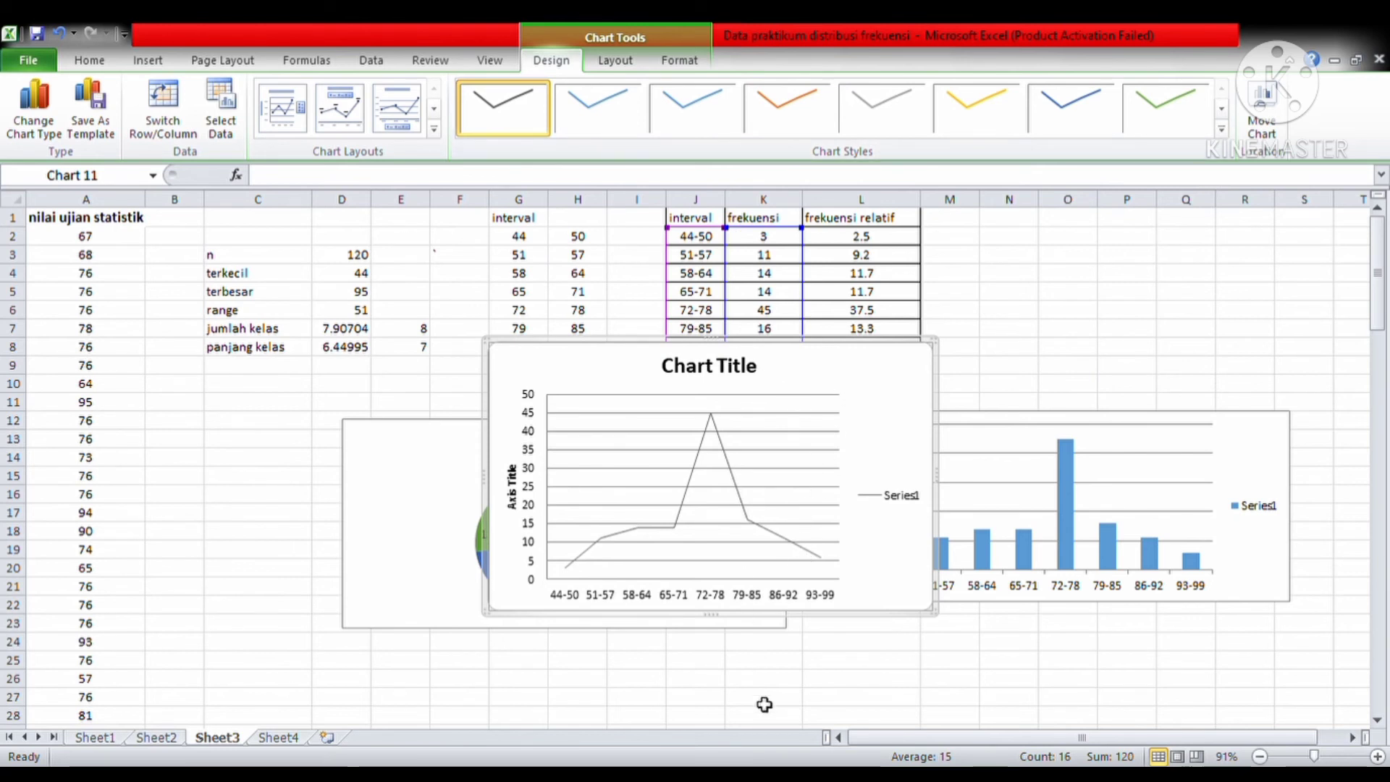
Reduce the line chart's height and move it beside the frequency table, from about M1 down to row 10
left_click_drag(722, 625, 546, 475)
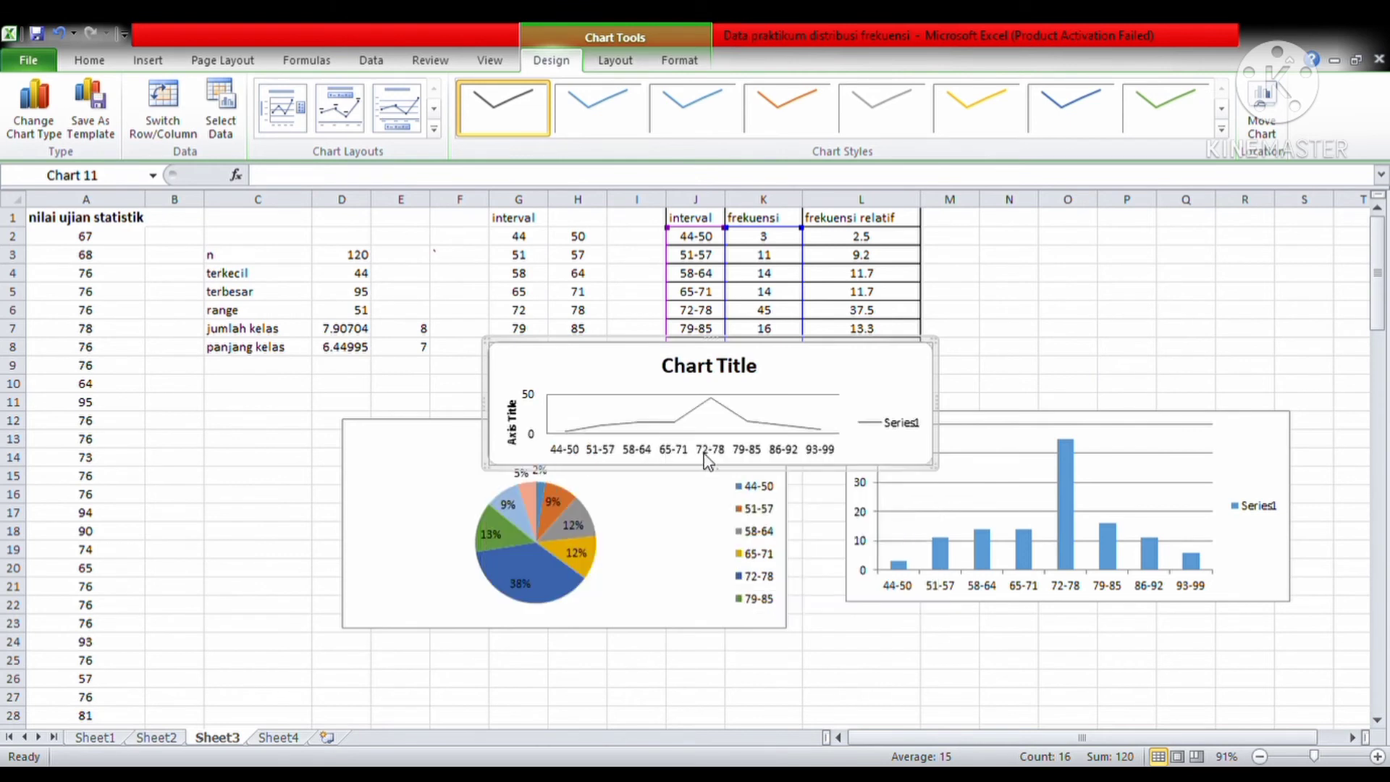
left_click_drag(720, 532, 727, 532)
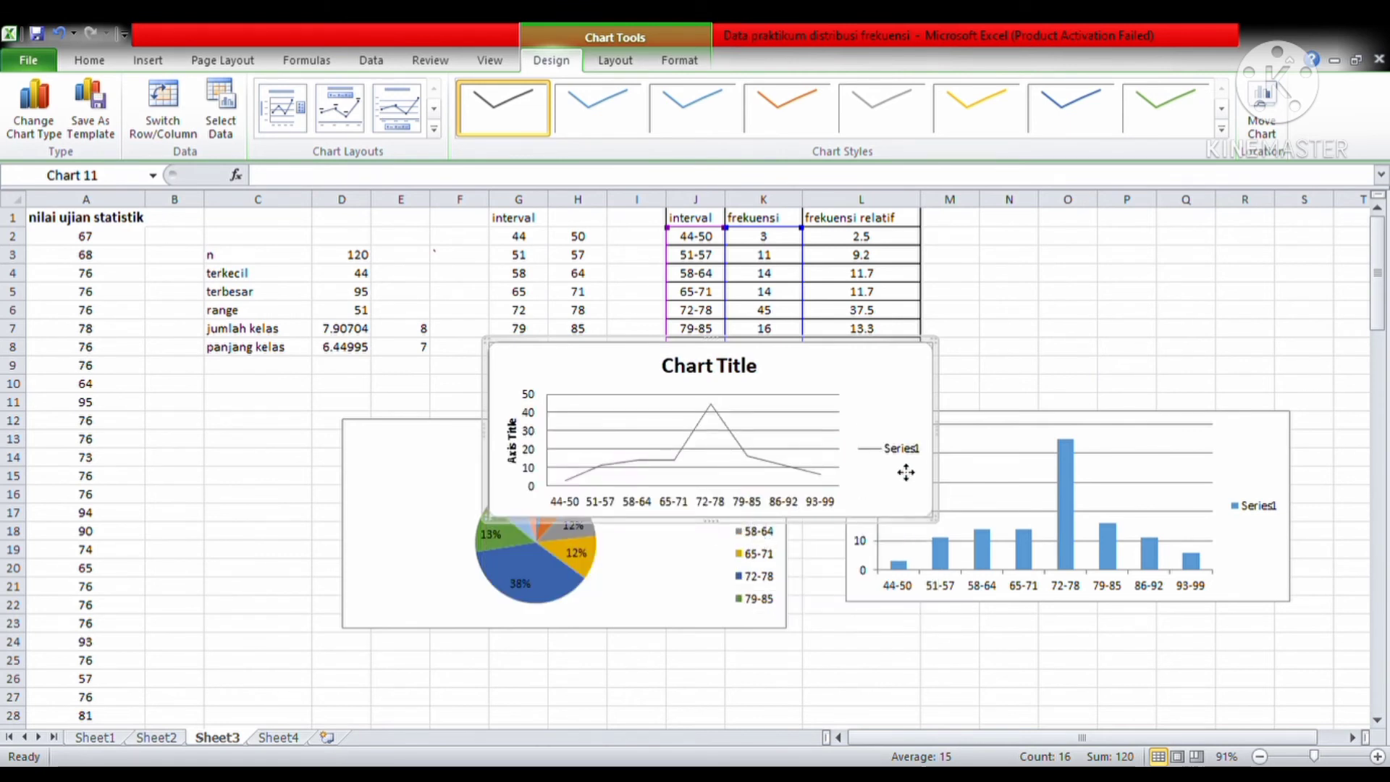
left_click_drag(1226, 396, 1223, 398)
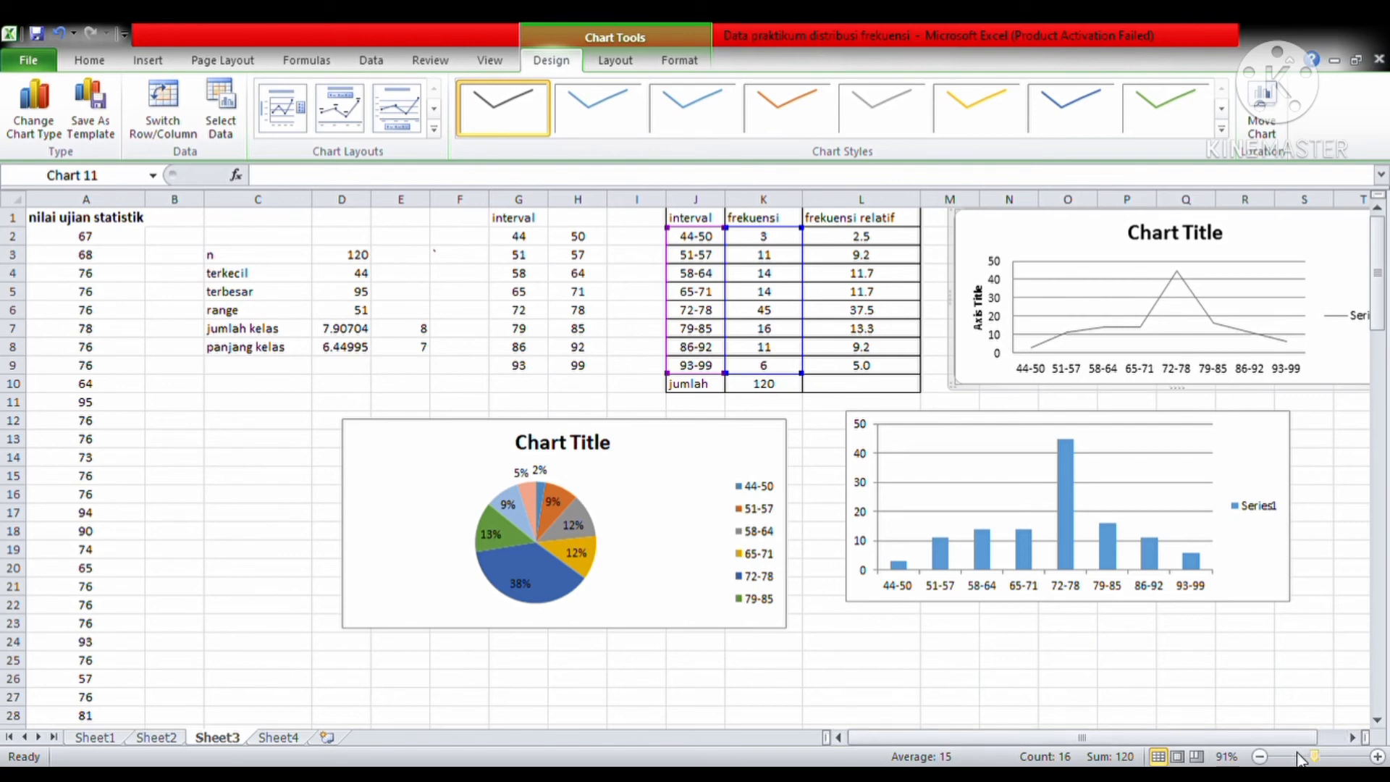
Line up the charts in one row below the tables, with the column chart beside the pie chart and the line chart at about S13:Z22
left_click_drag(1314, 756, 1301, 757)
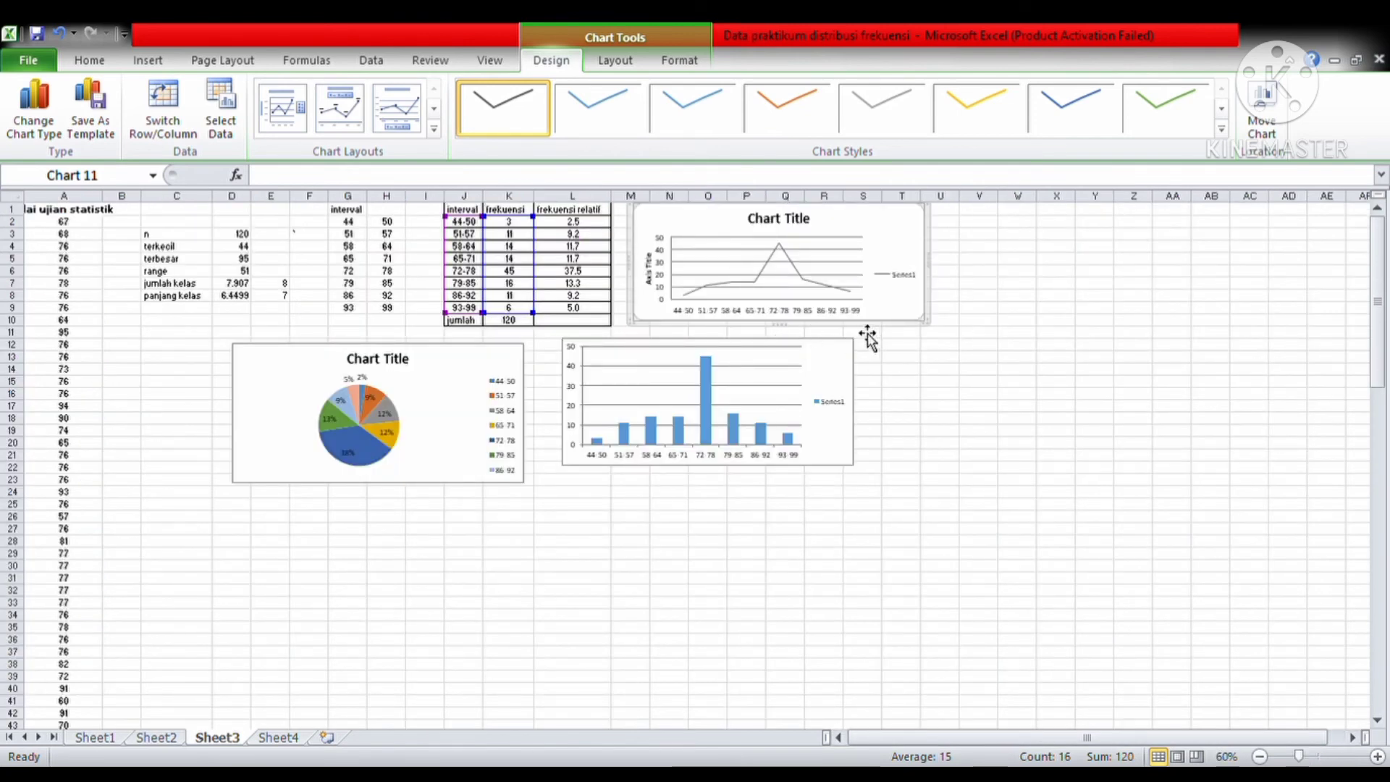
left_click_drag(793, 474, 1162, 495)
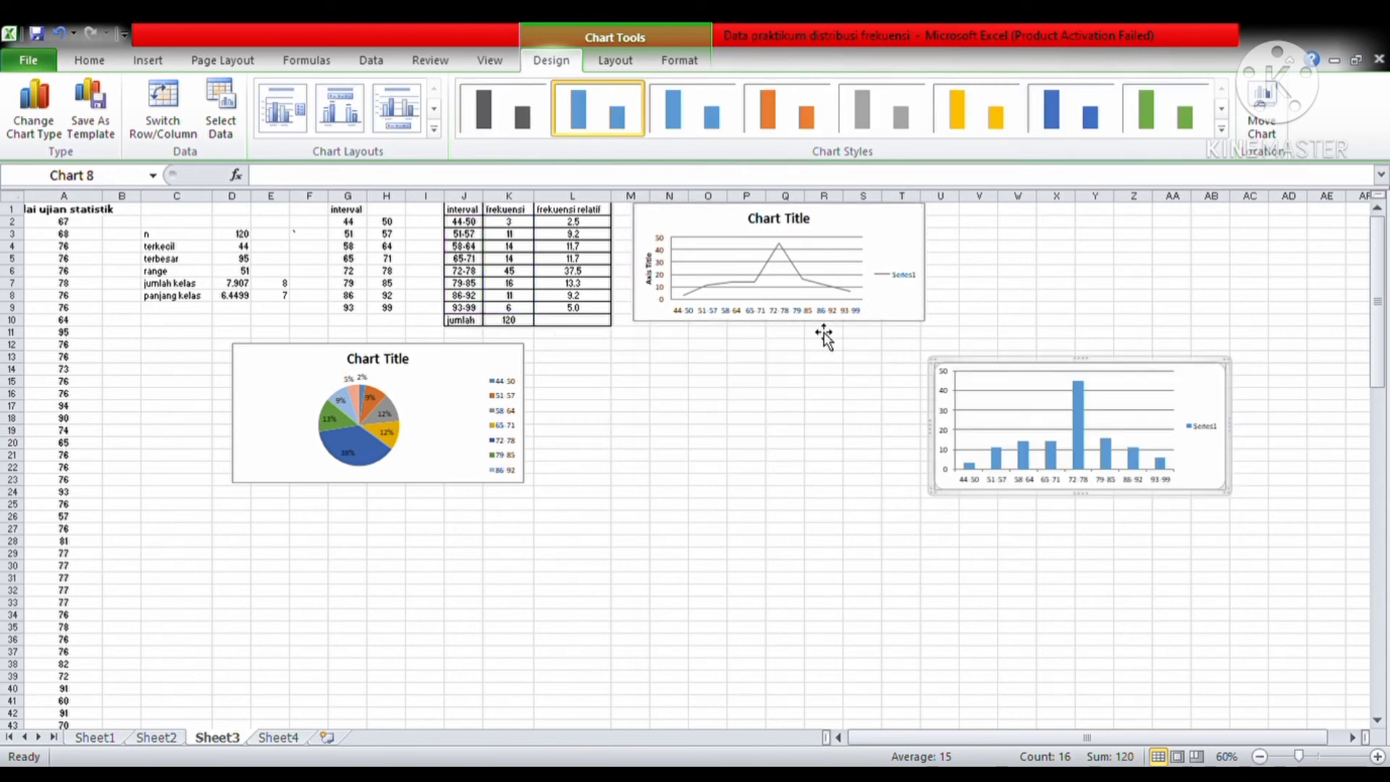
left_click(822, 325)
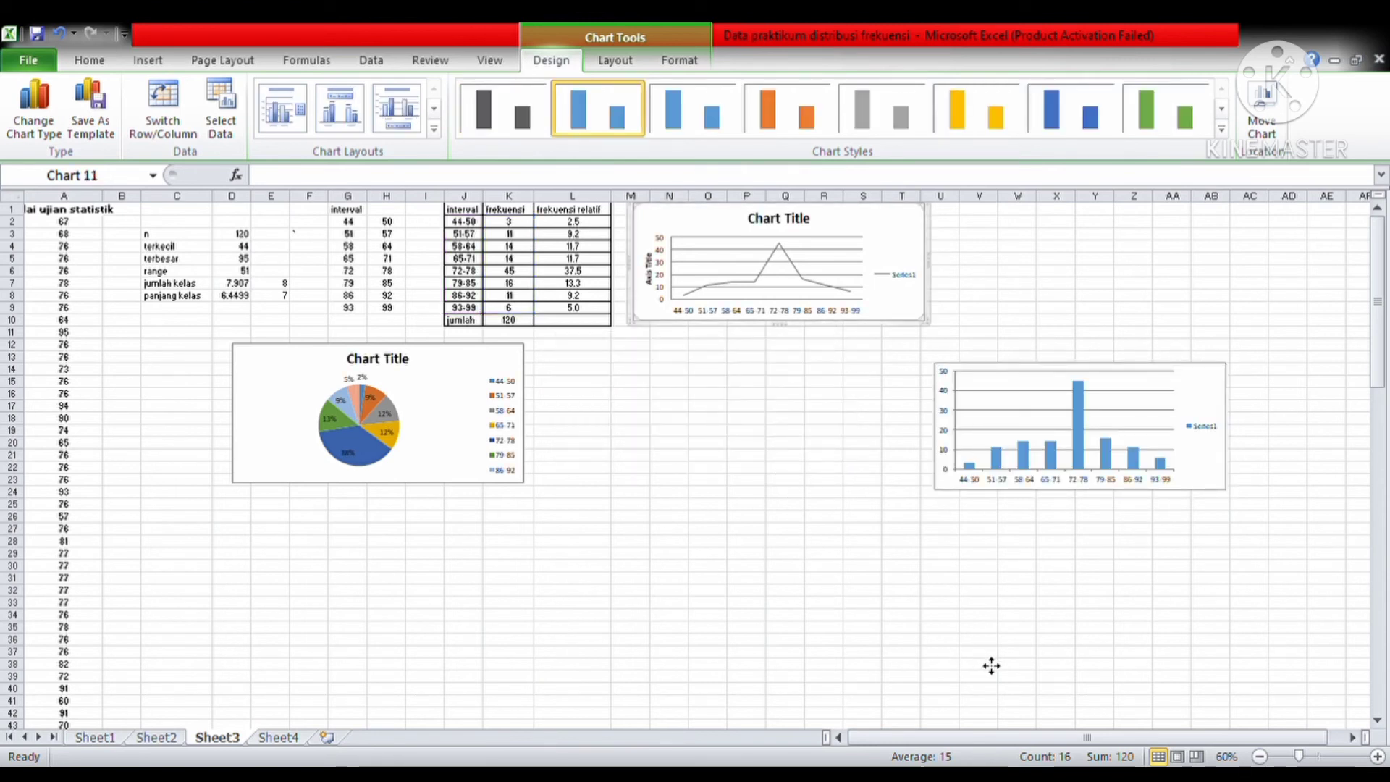
left_click_drag(991, 666, 1042, 660)
left_click(1056, 498)
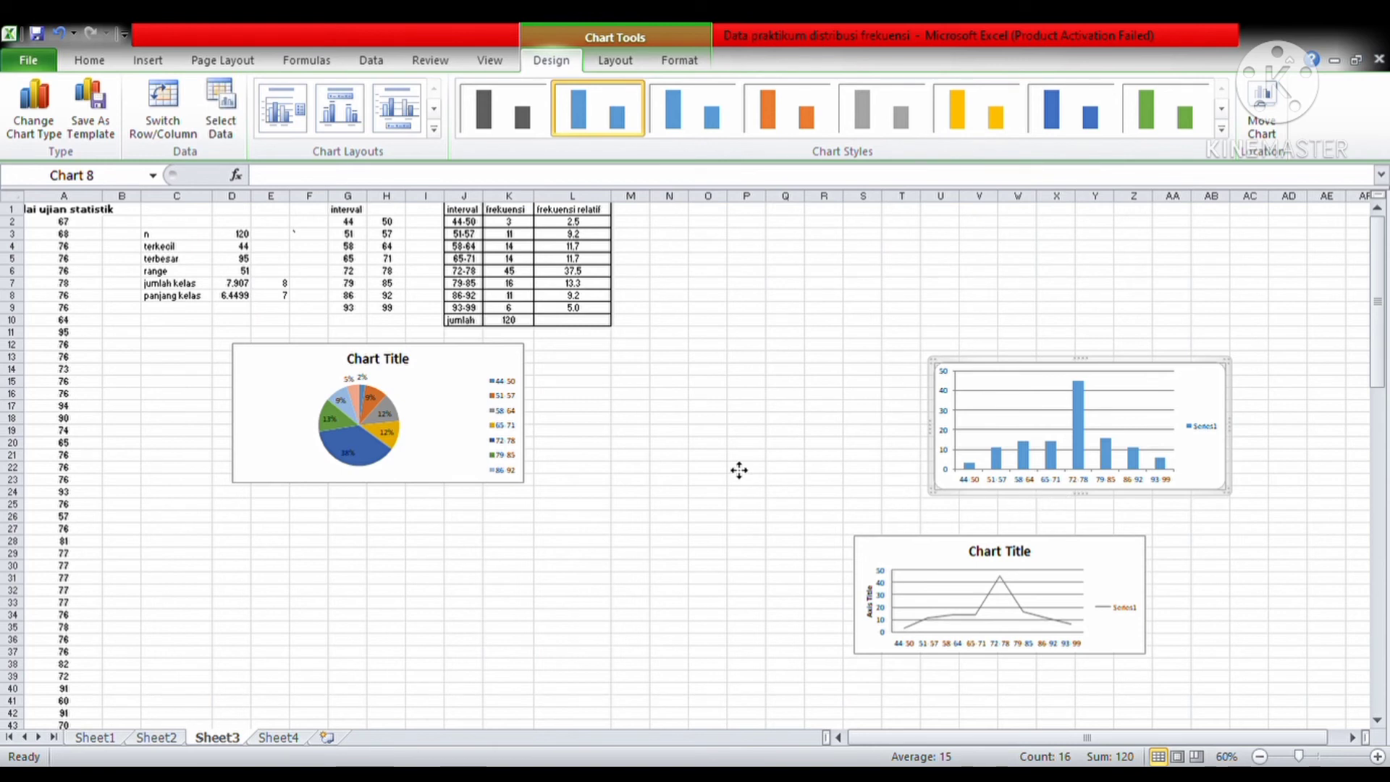
left_click_drag(683, 490, 682, 492)
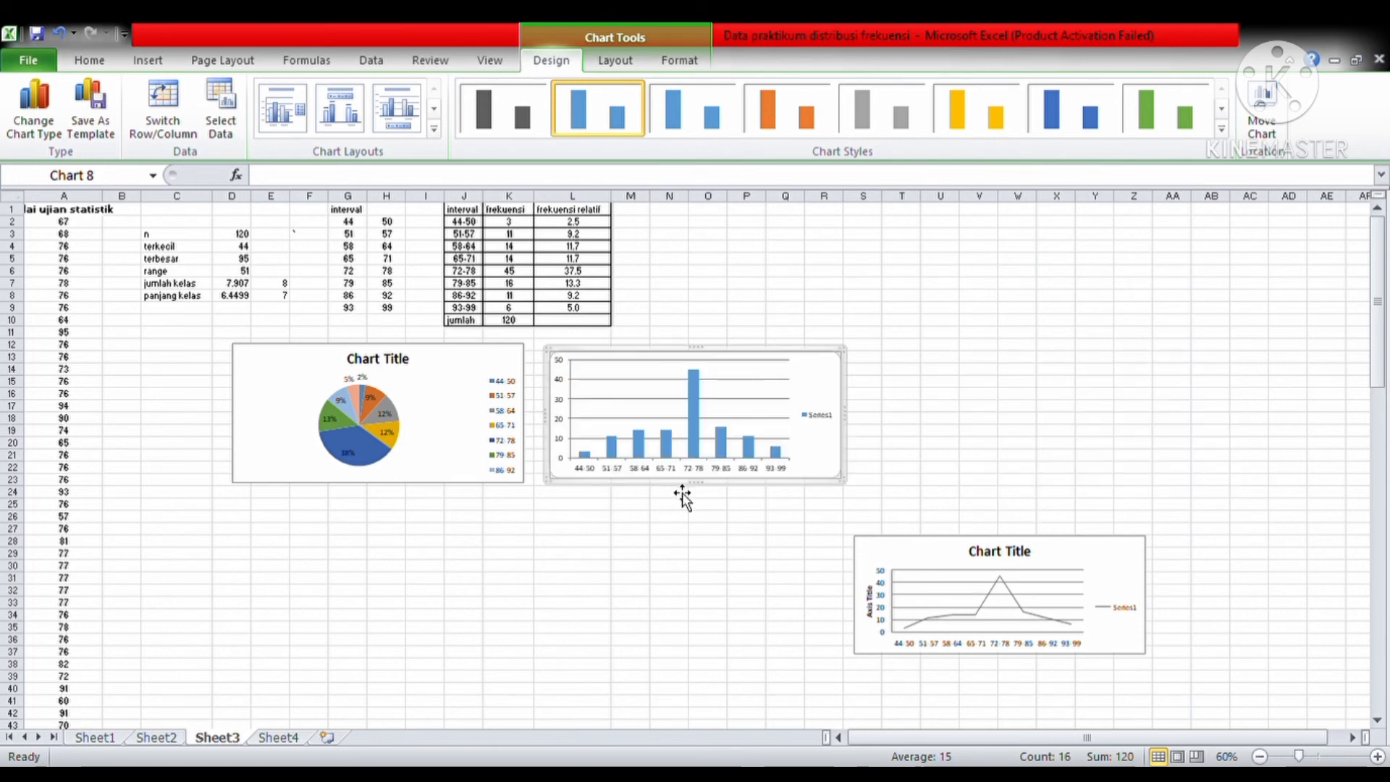
left_click(985, 660)
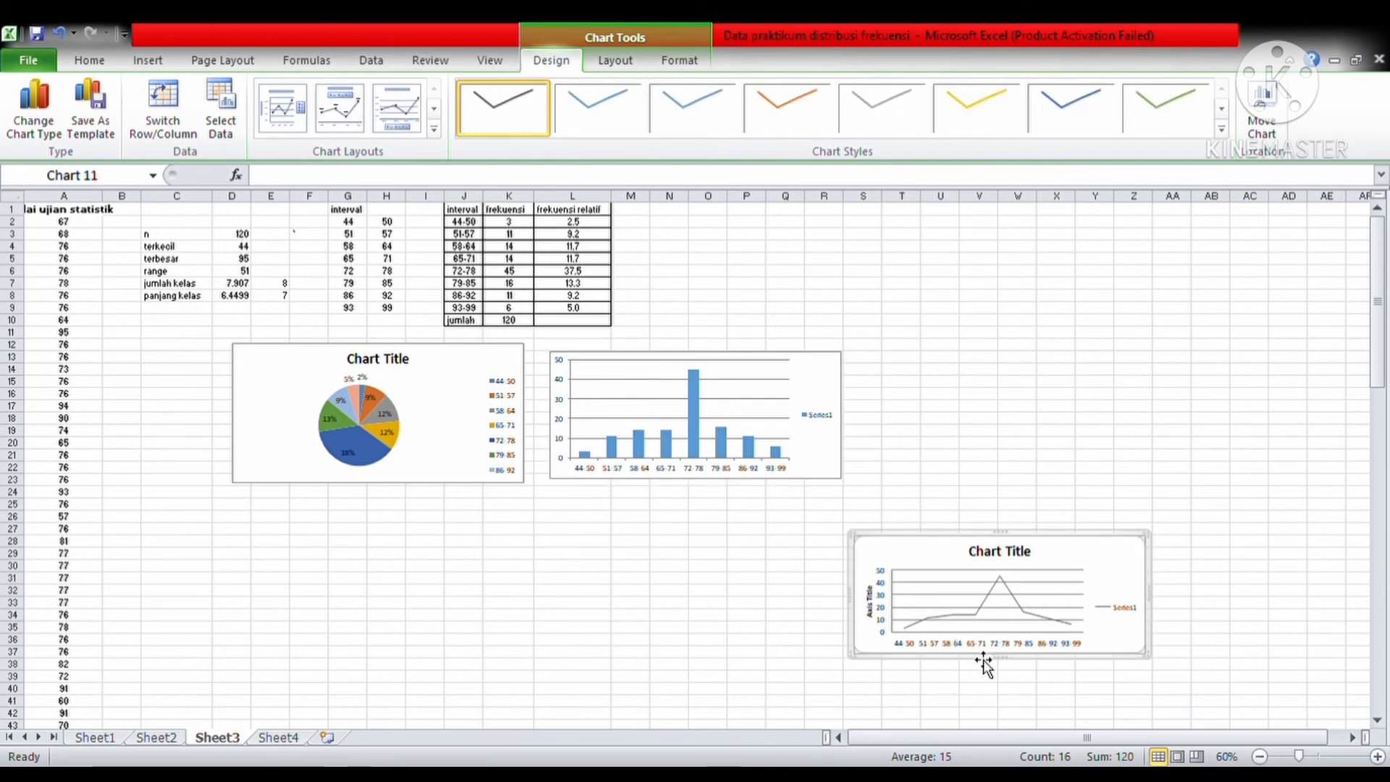
left_click_drag(995, 477, 996, 480)
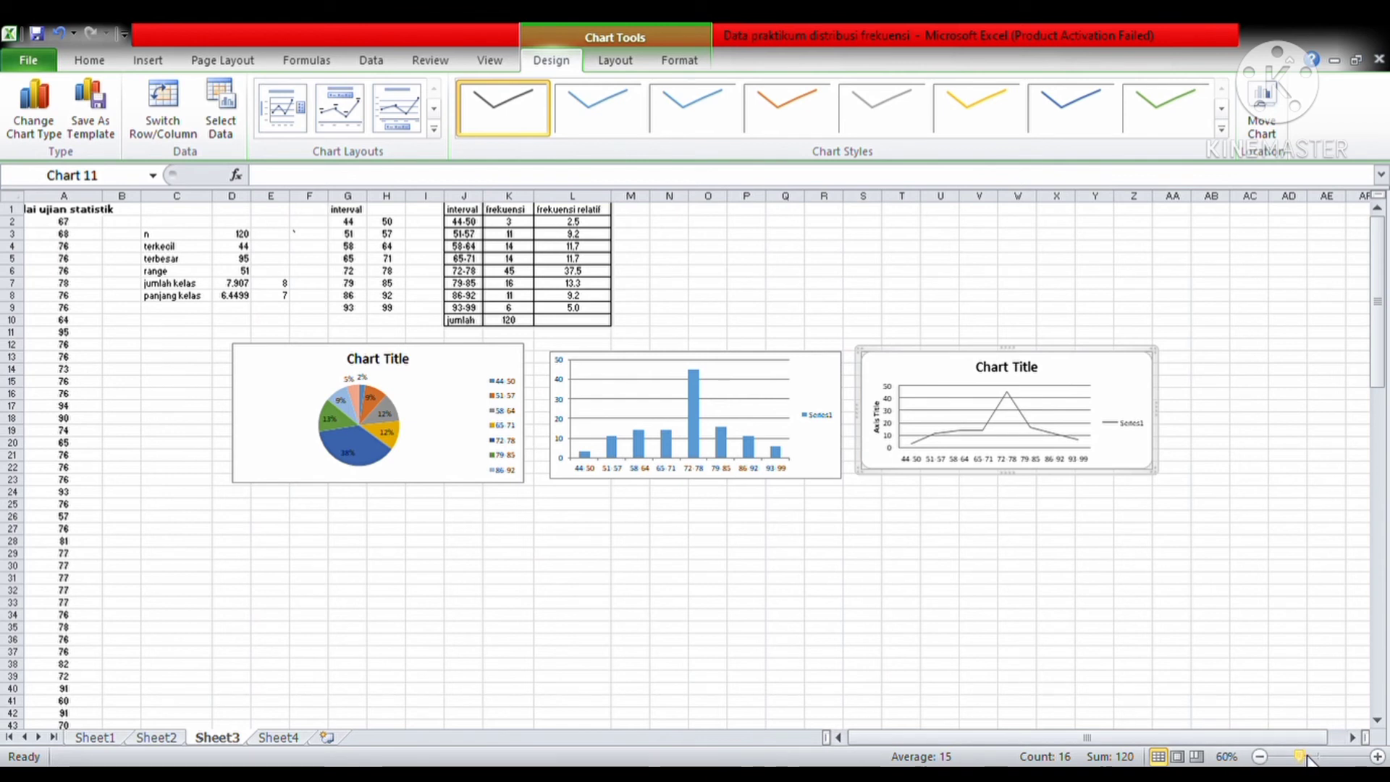
Give the column chart a gapless histogram layout with chart and axis titles, and apply the yellow style with a shaded plot area
left_click_drag(1303, 758, 1310, 760)
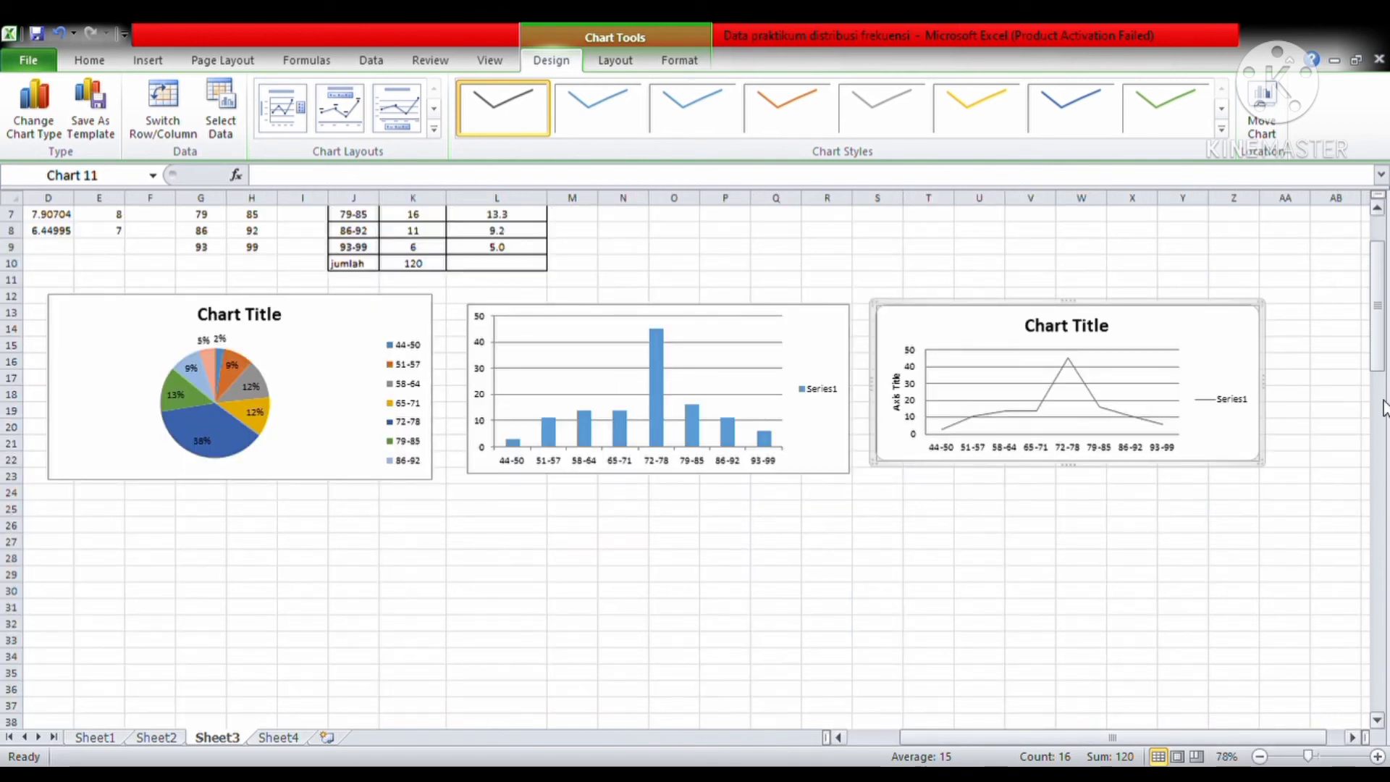
left_click(665, 432)
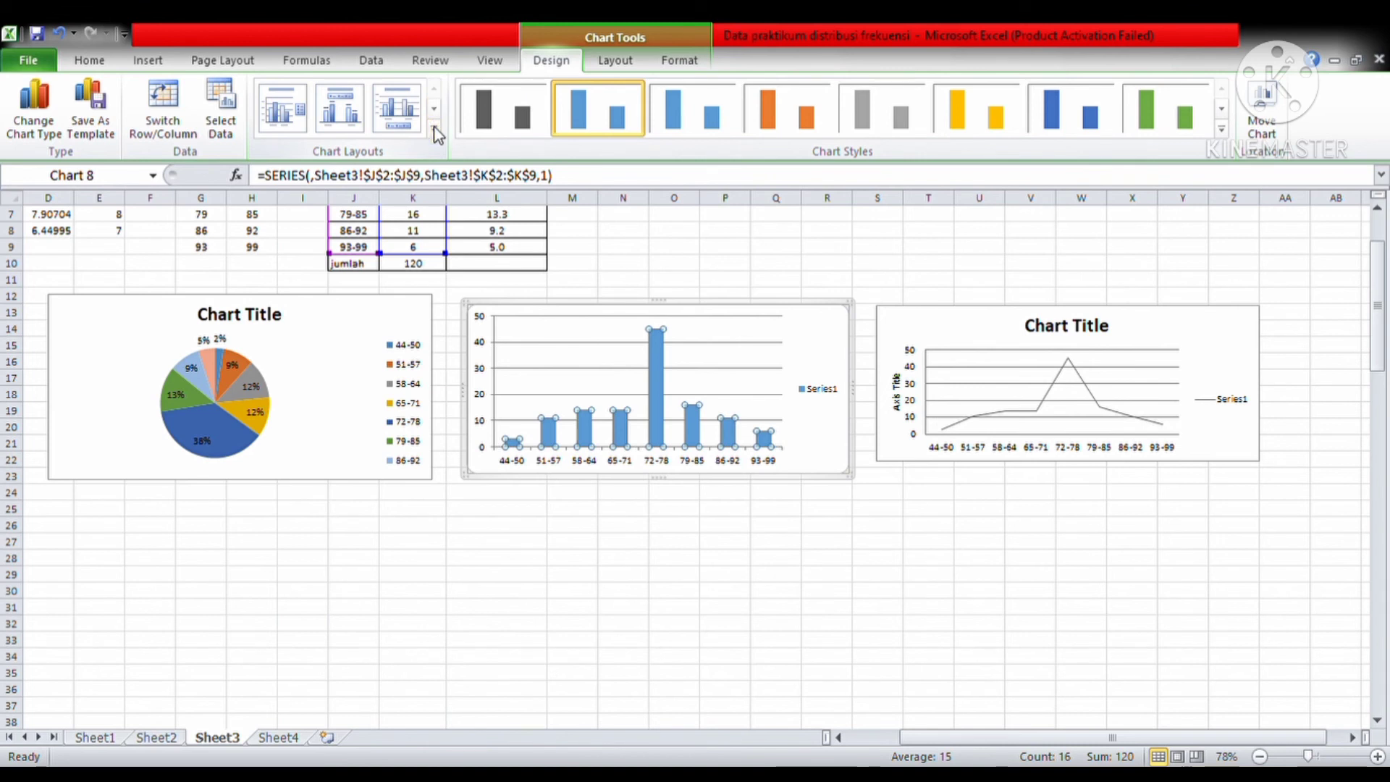
left_click(355, 219)
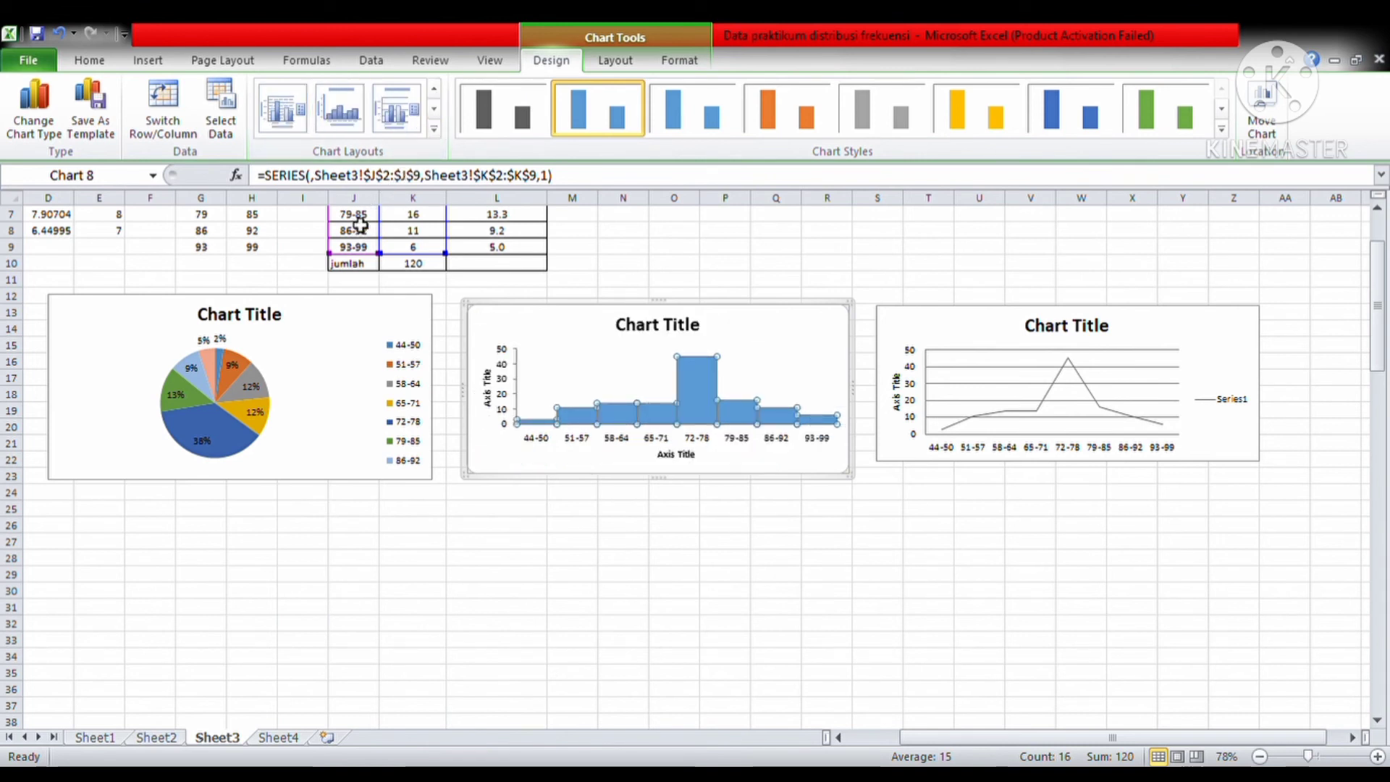
left_click(502, 131)
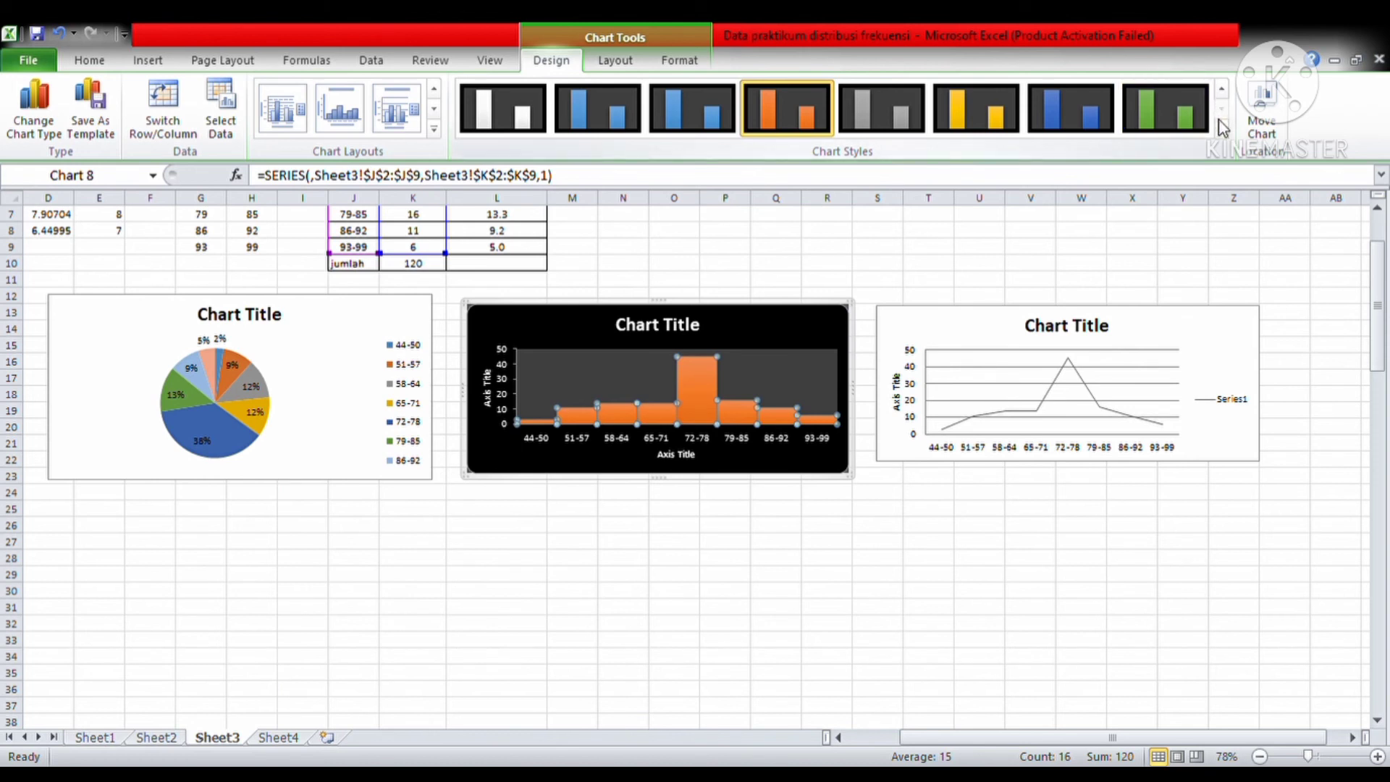
left_click(978, 339)
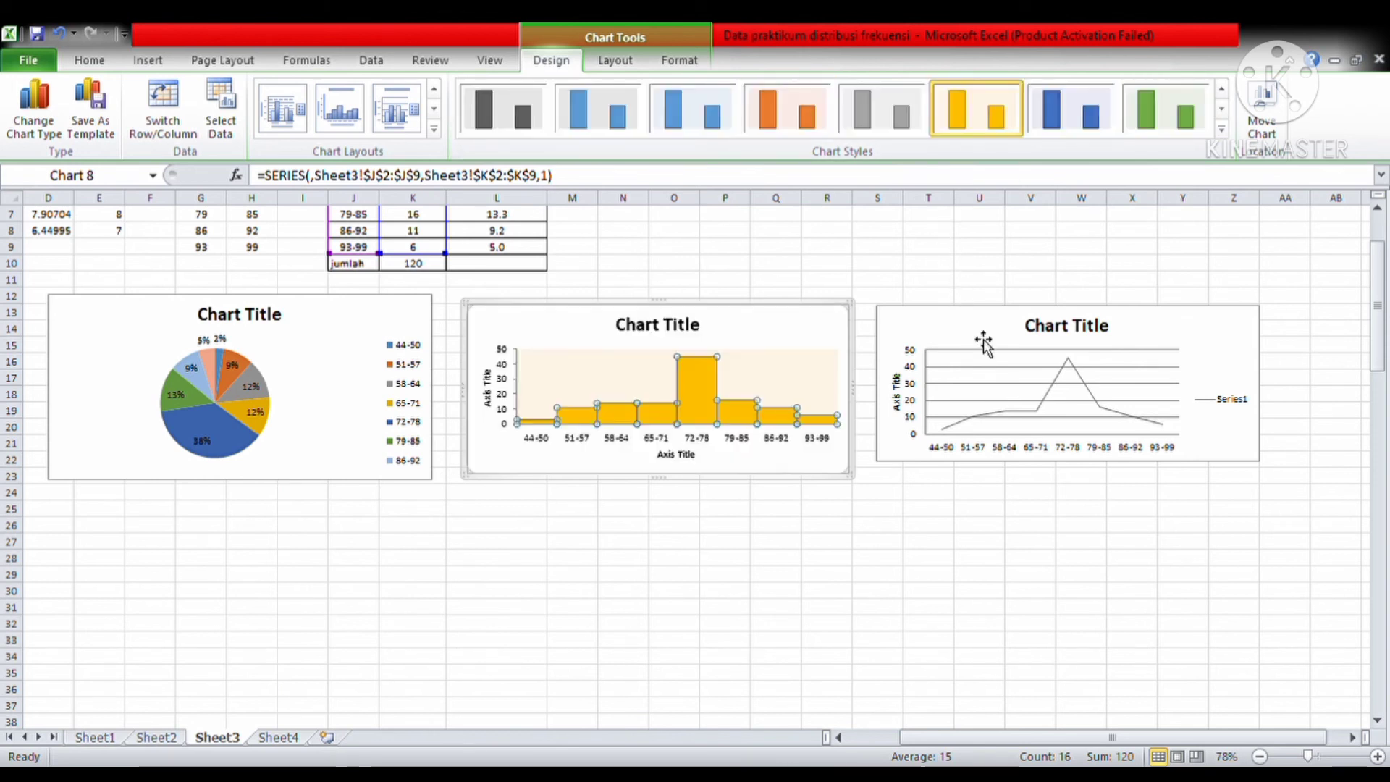
left_click(588, 591)
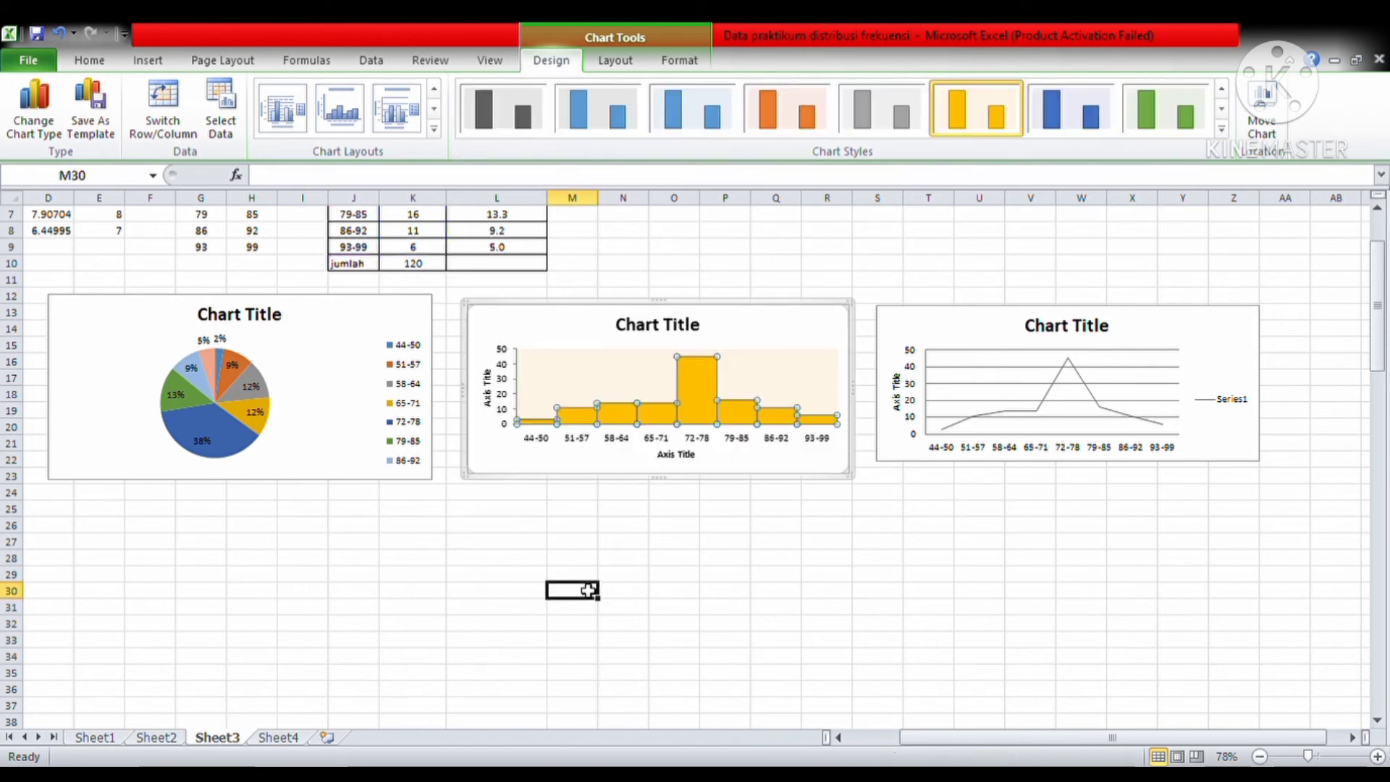
Apply the orange chart style with a shaded plot area to the line chart
left_click(989, 431)
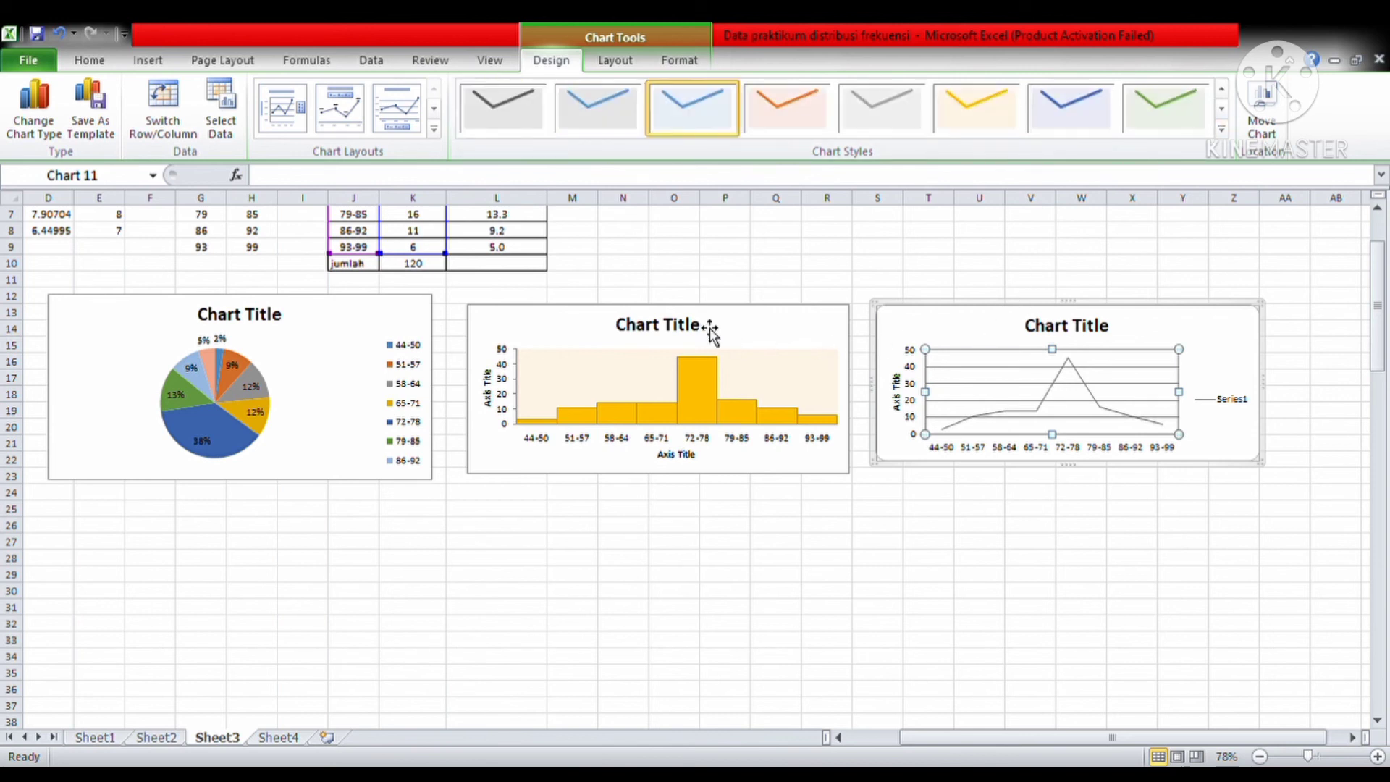
left_click(985, 509)
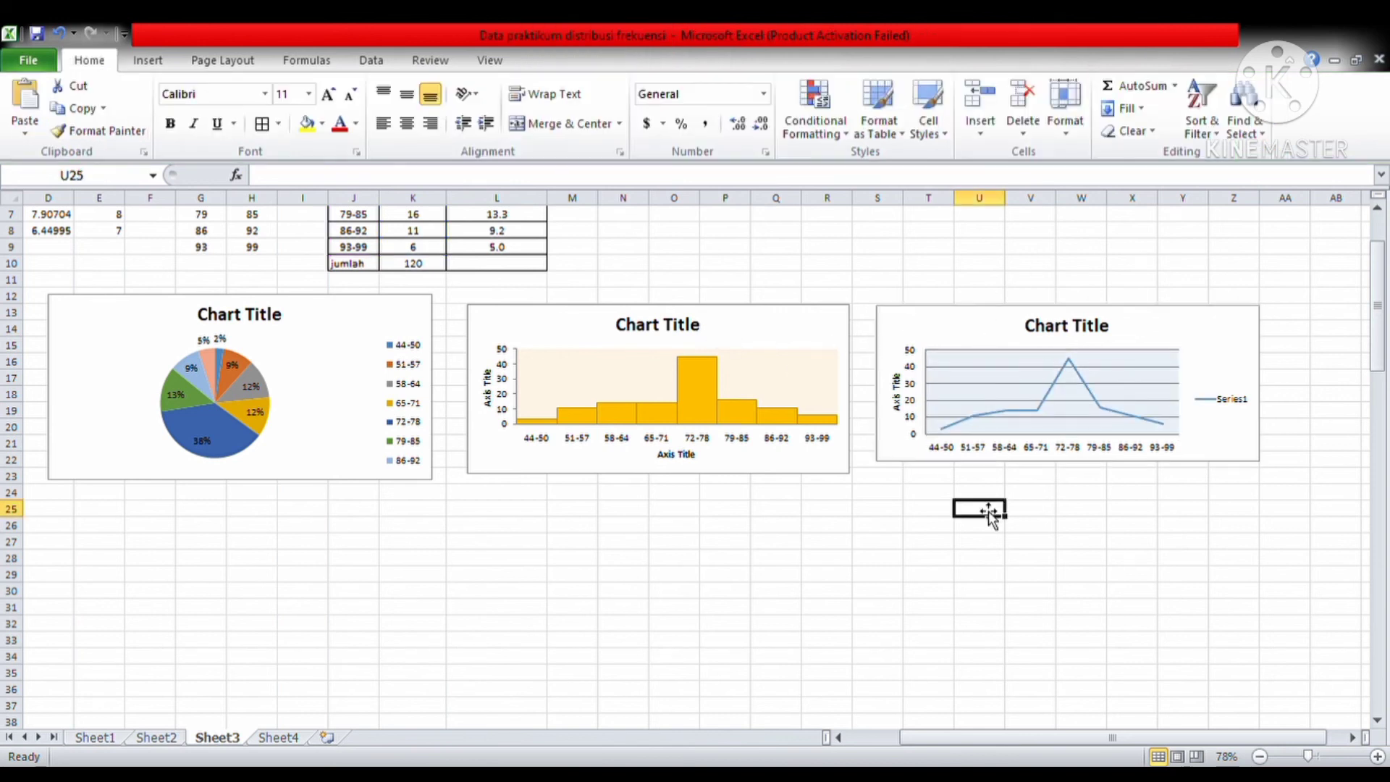
left_click(990, 396)
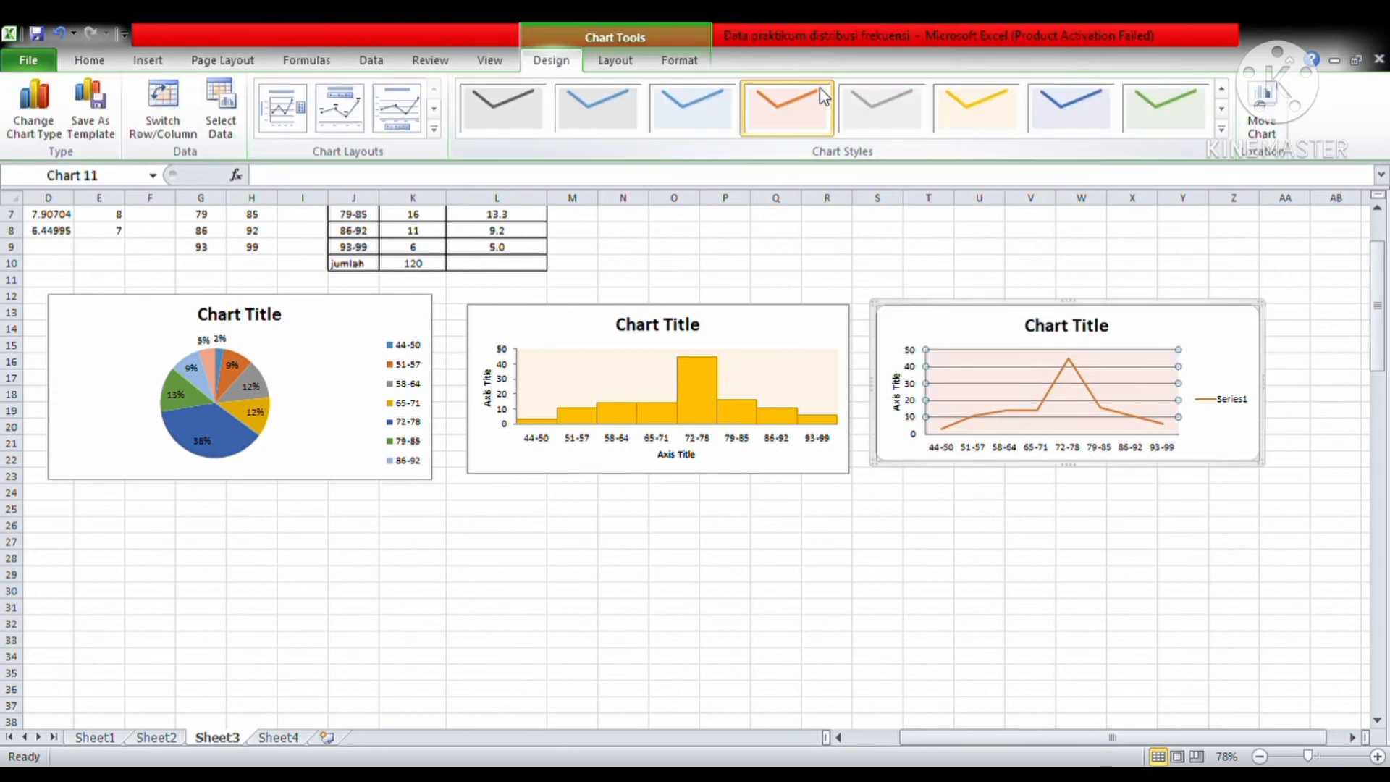
left_click(953, 527)
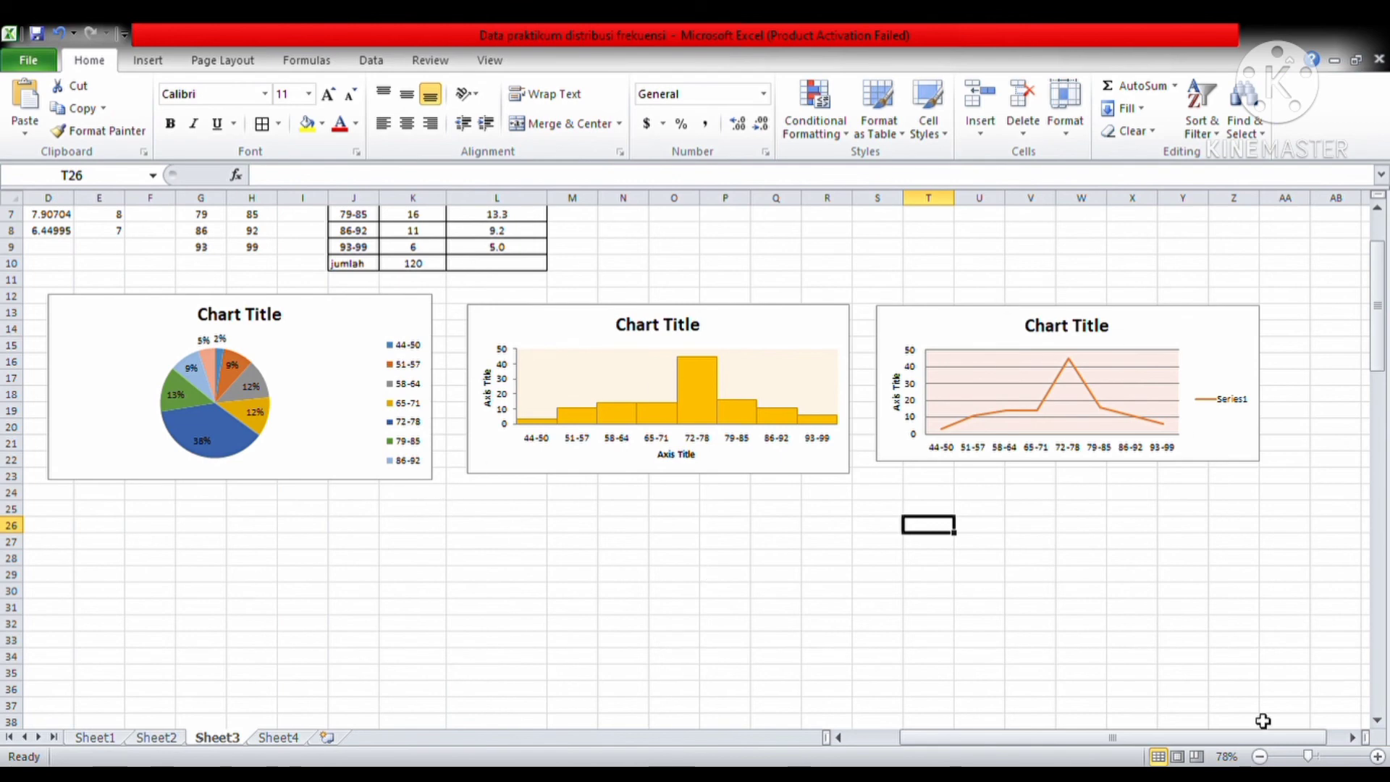
Review the frequency distribution table and the row of pie, column and line charts on Sheet3
left_click_drag(1307, 756, 1294, 757)
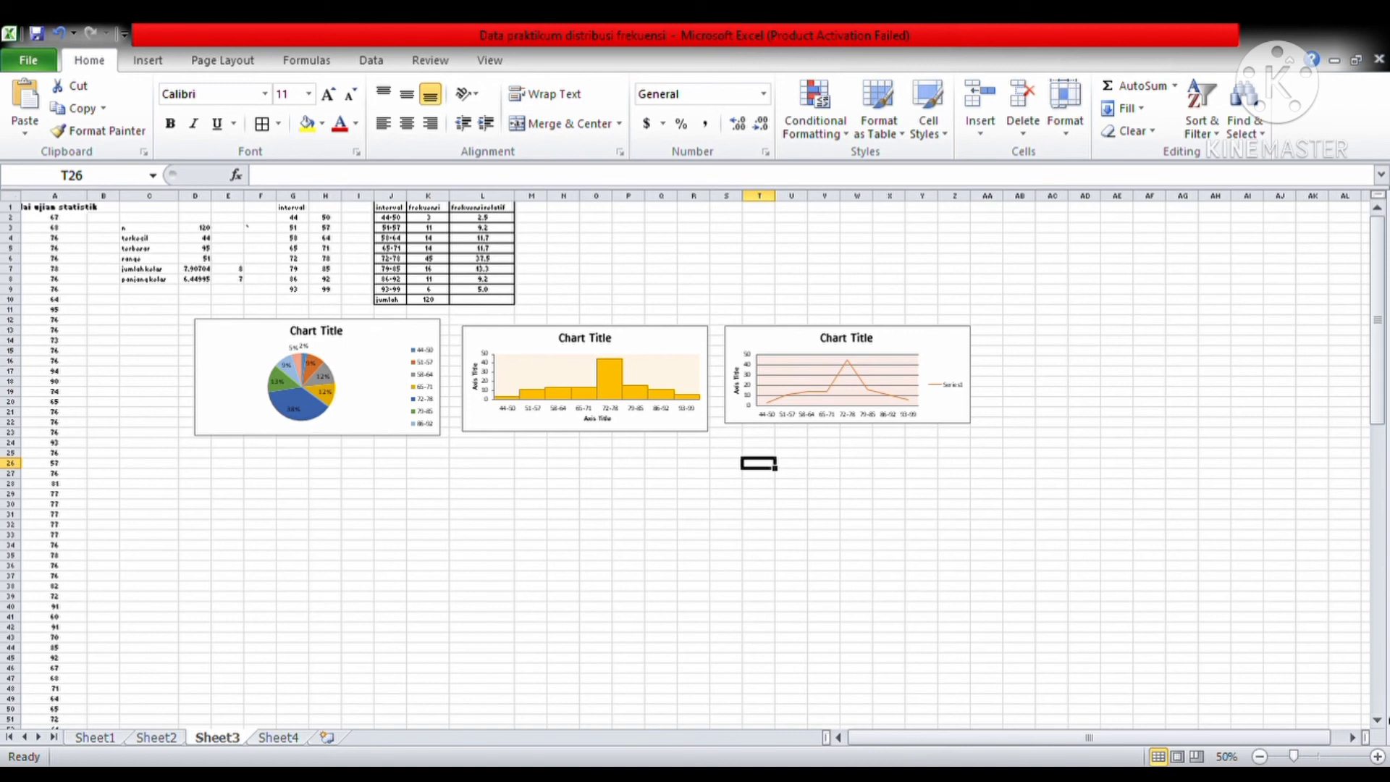
left_click(1378, 721)
left_click(1378, 721)
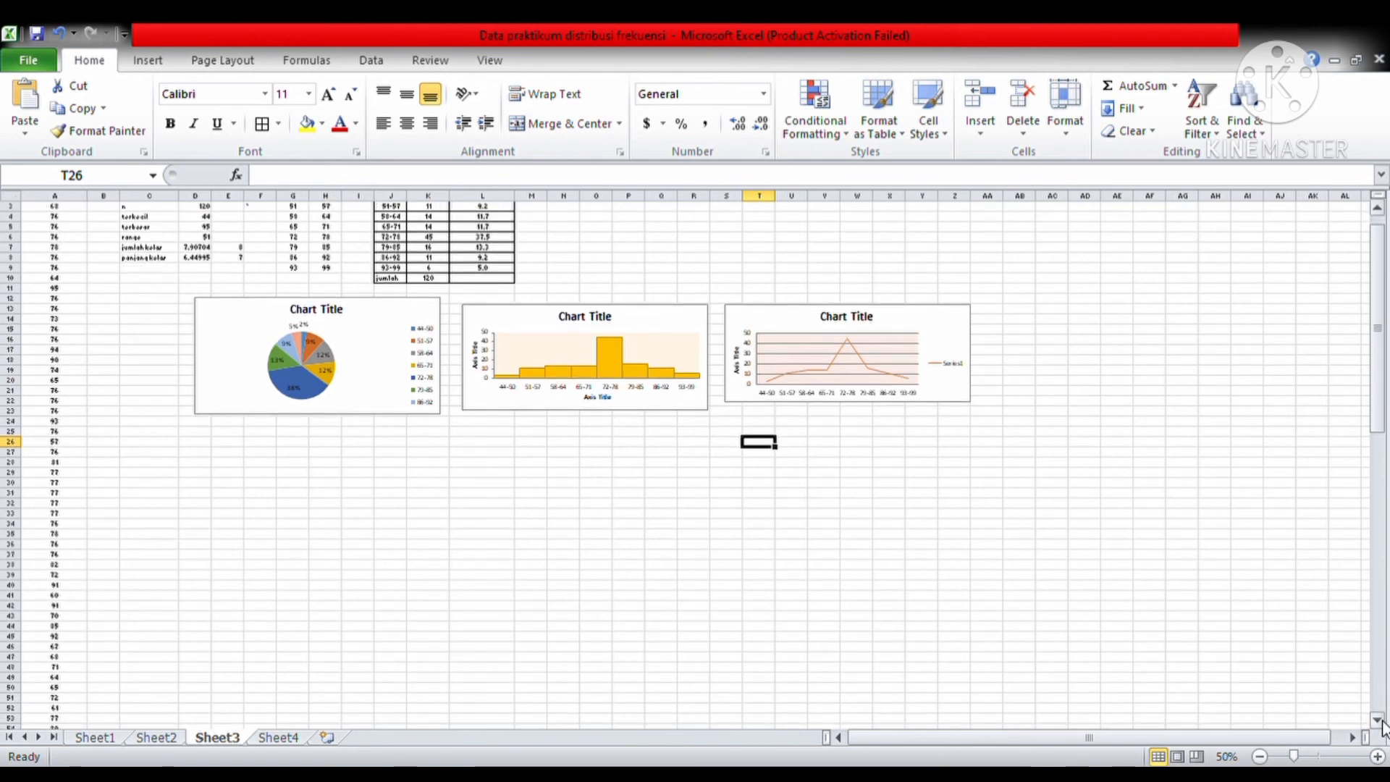
left_click(1378, 721)
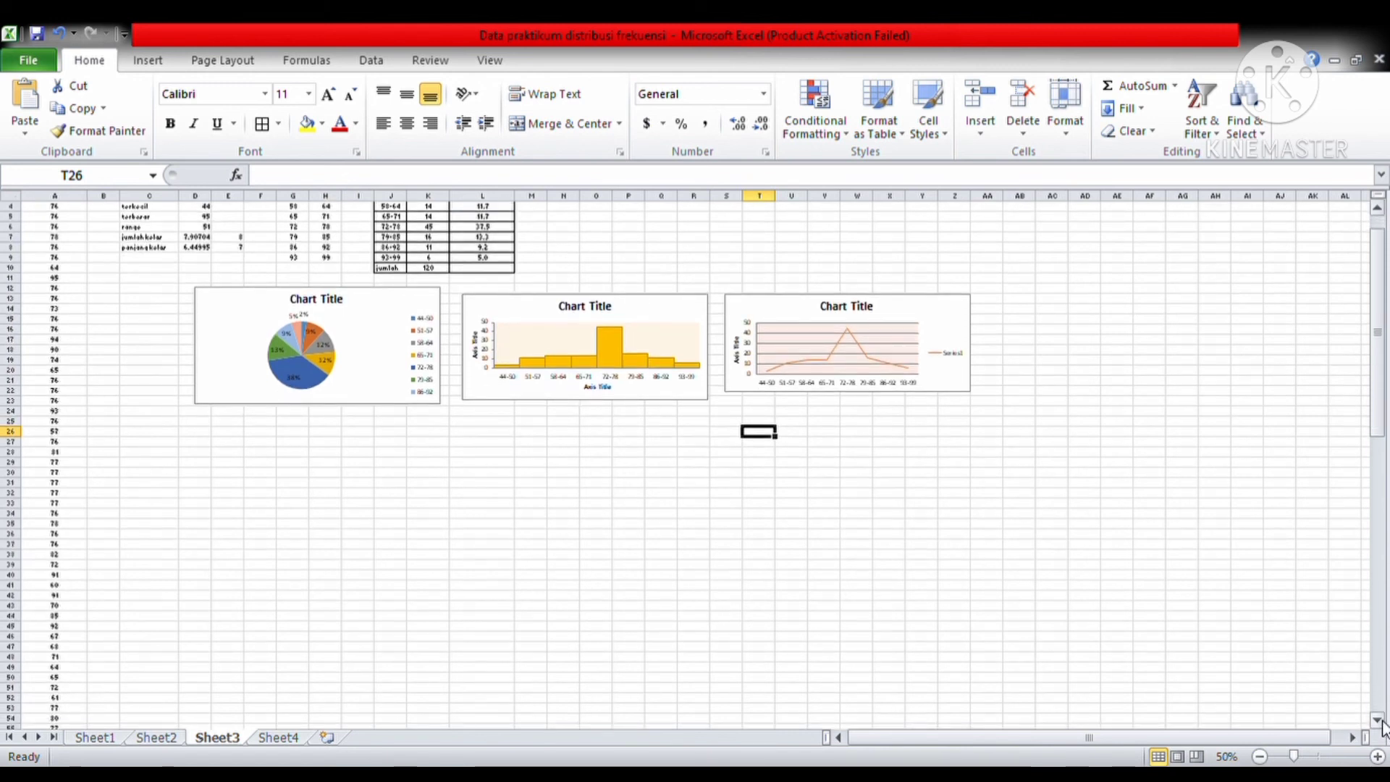
left_click(1304, 756)
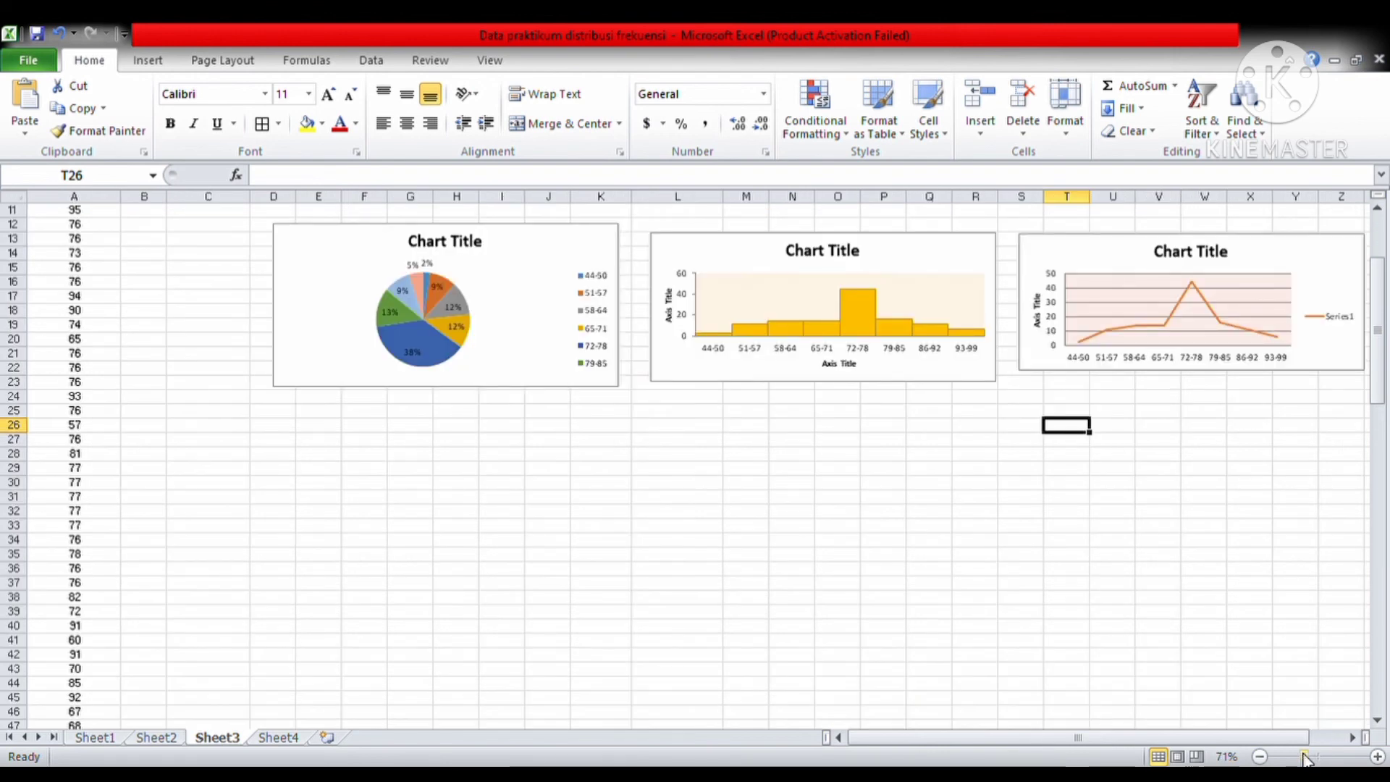
left_click(1353, 737)
left_click(1353, 737)
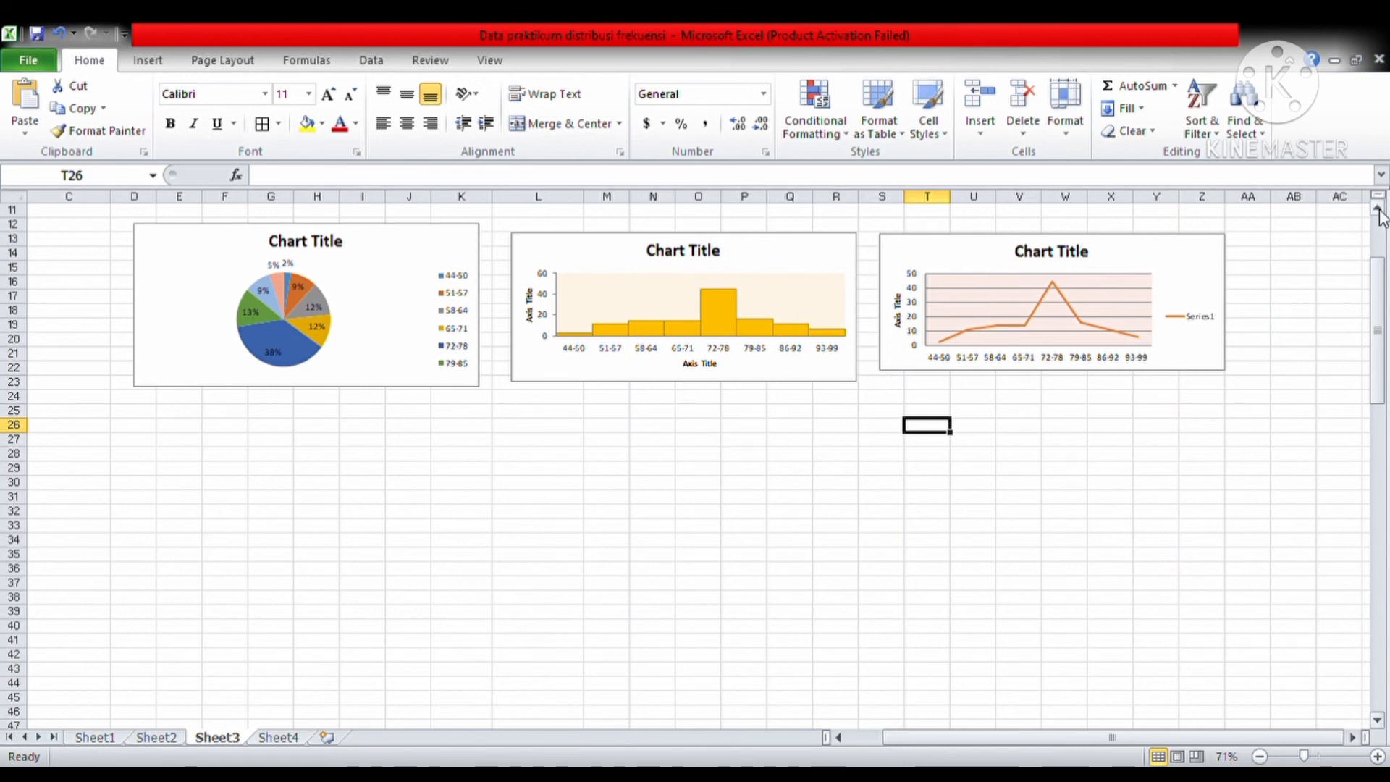
scroll(1379, 214, "up", 4)
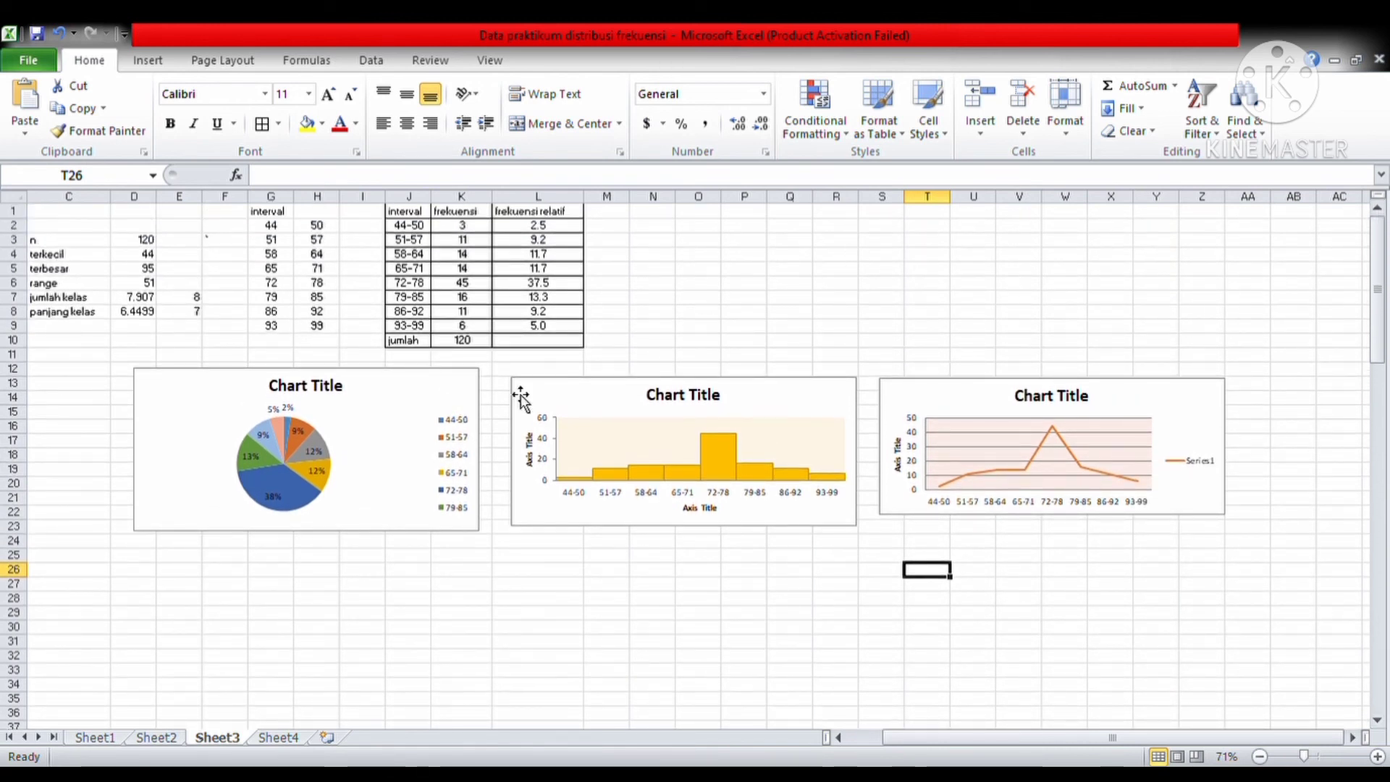
left_click(1313, 756)
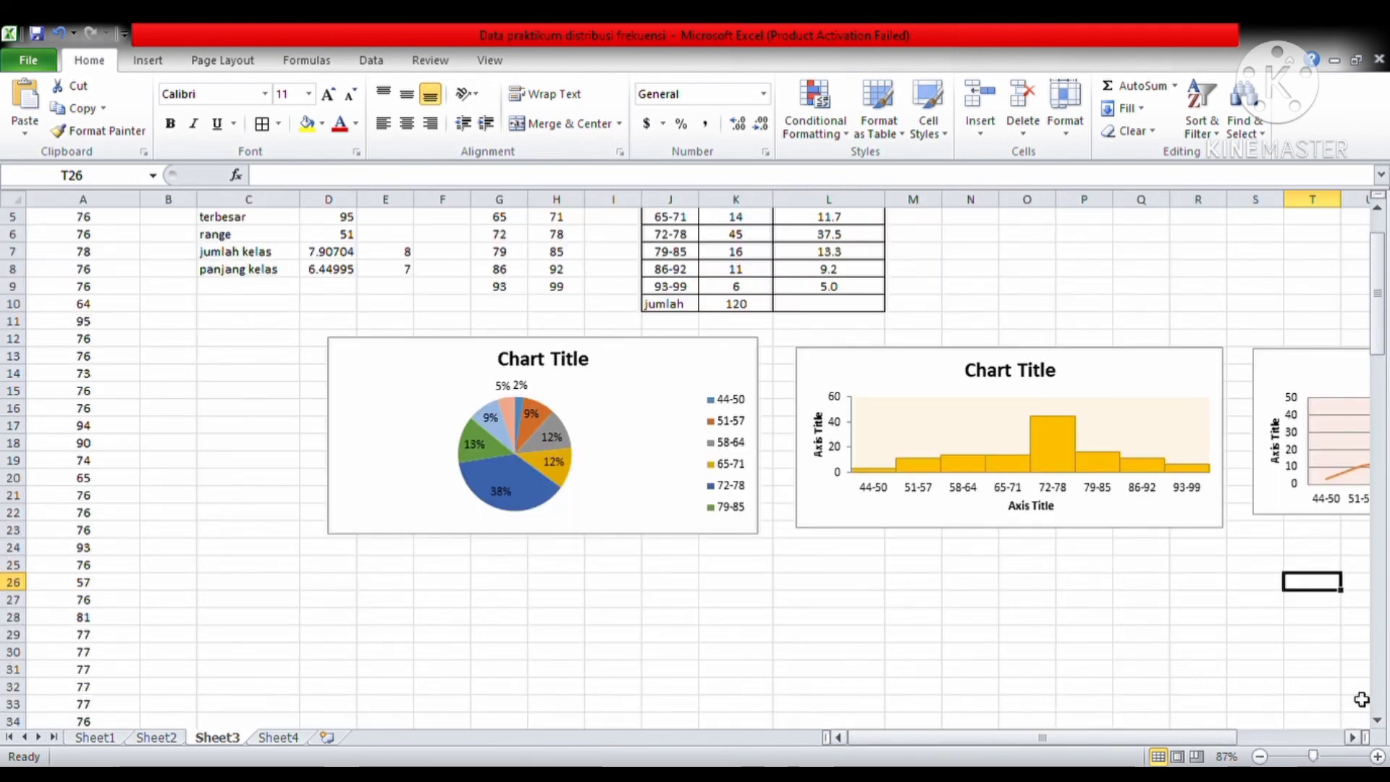
left_click(1378, 208)
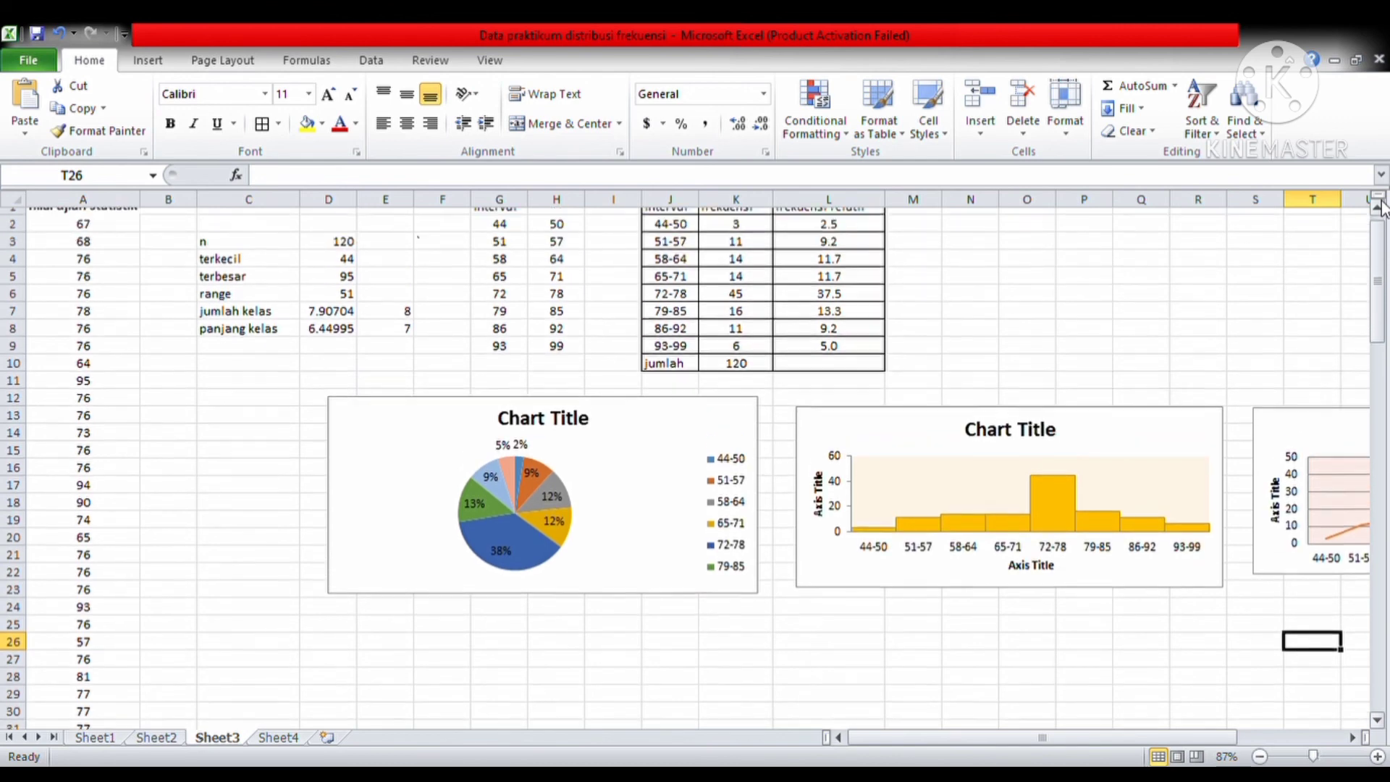
left_click(1303, 759)
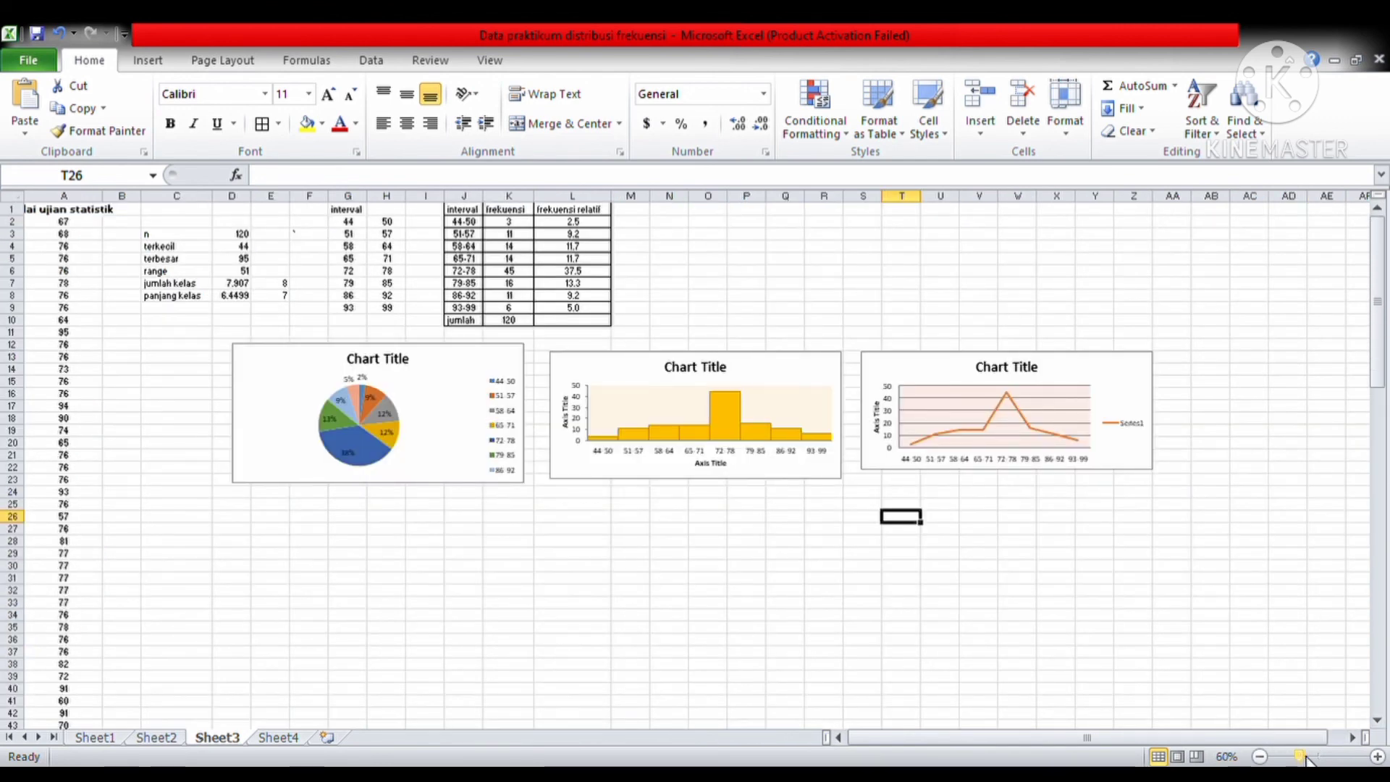